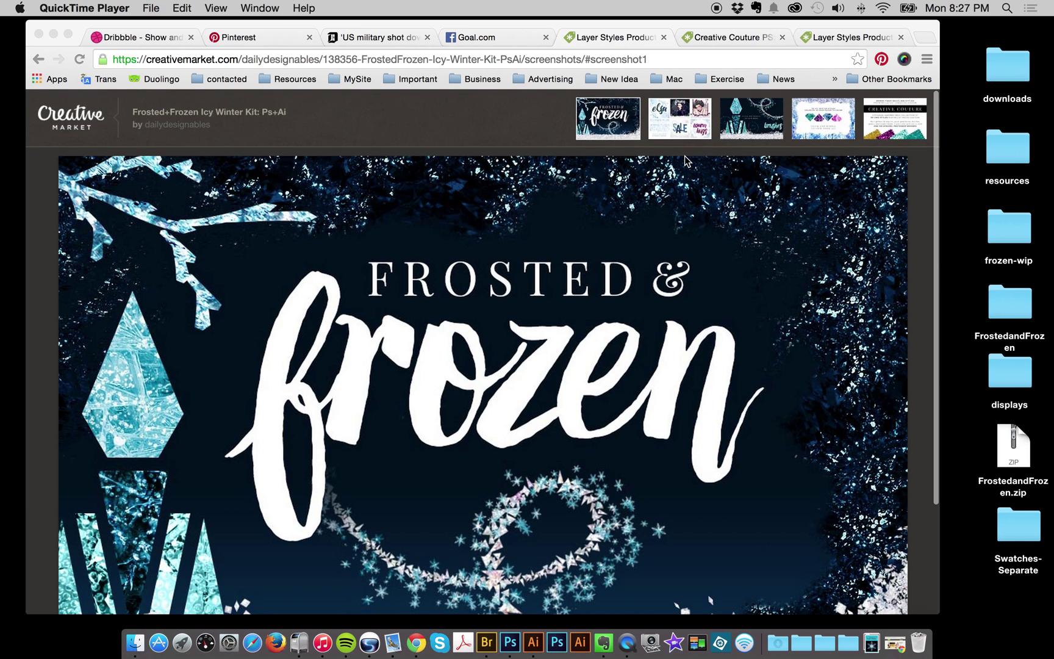
- Show the kit's second preview and scroll through the elsa, frozen COUTURE, SALE and warm hugs samples
{"action": "left_click", "coordinate": [685, 119]}
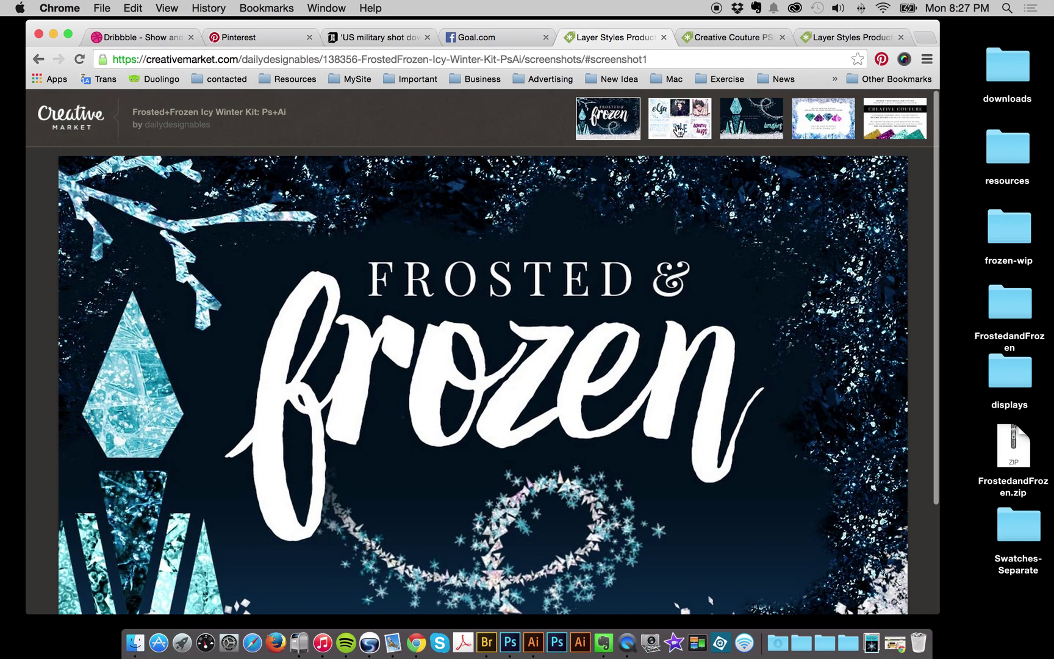
{"action": "left_click", "coordinate": [676, 120]}
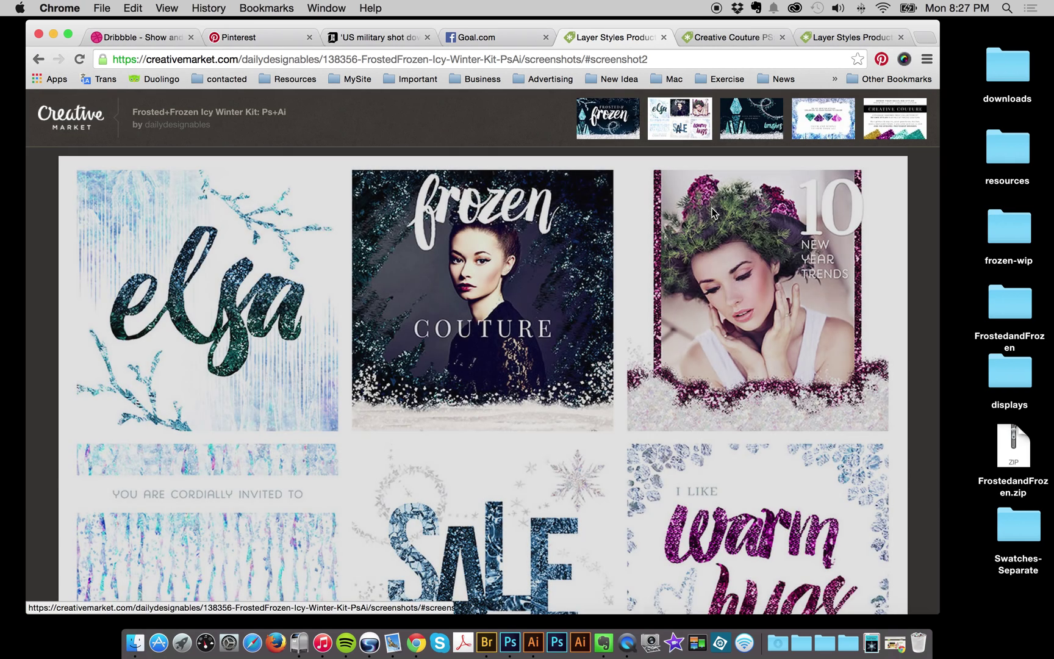
{"action": "scroll", "coordinate": [683, 202], "scroll_direction": "down", "scroll_amount": 3}
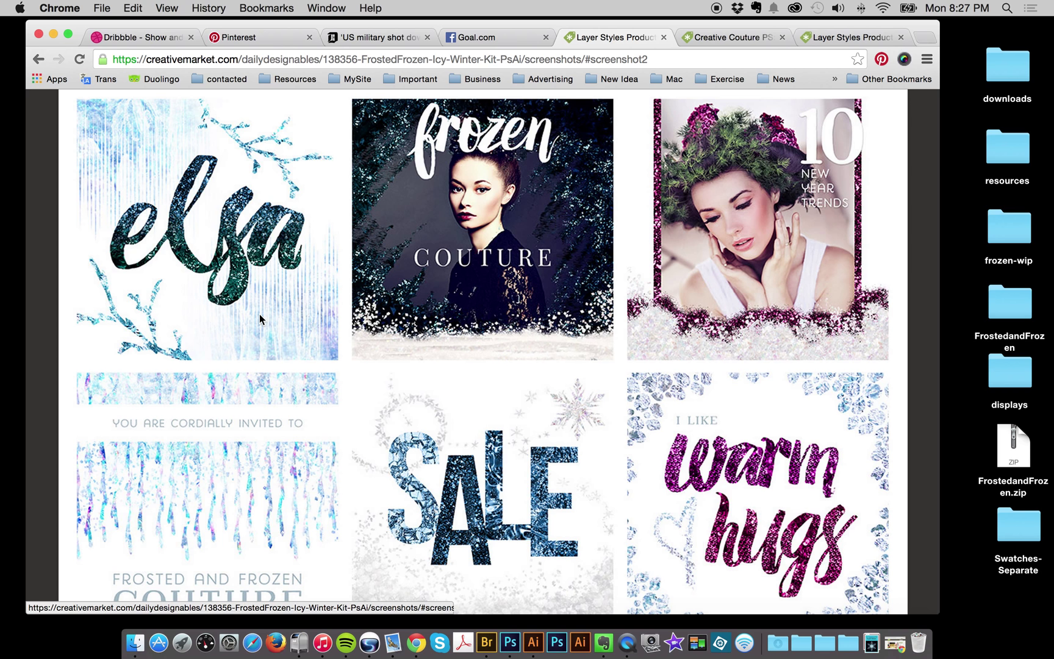
{"action": "scroll", "coordinate": [259, 314], "scroll_direction": "up", "scroll_amount": 1}
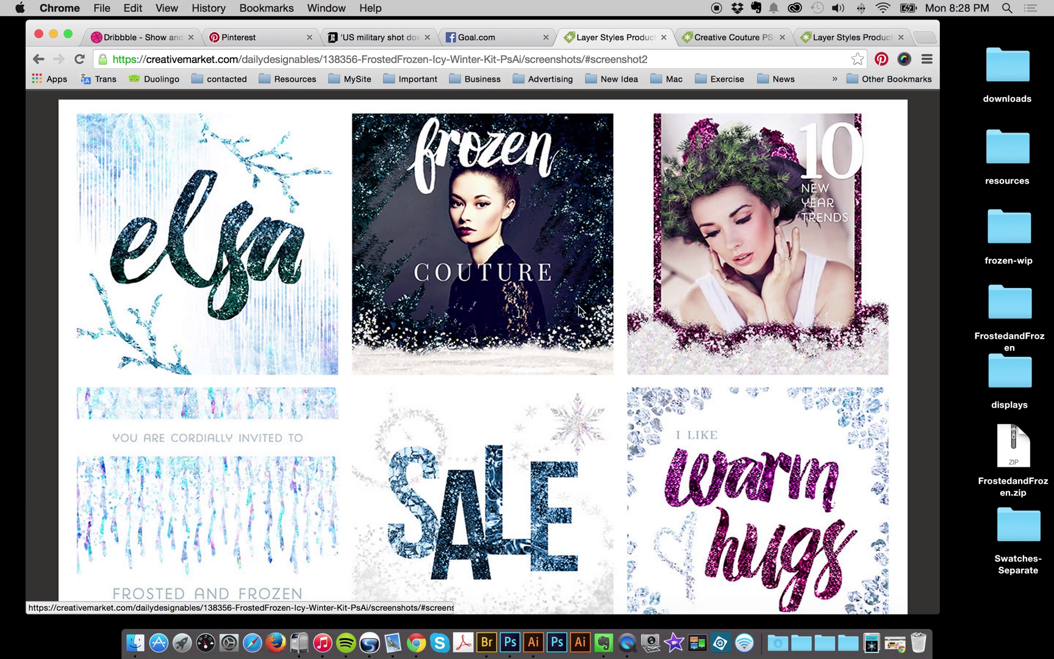
{"action": "scroll", "coordinate": [579, 310], "scroll_direction": "down", "scroll_amount": 3}
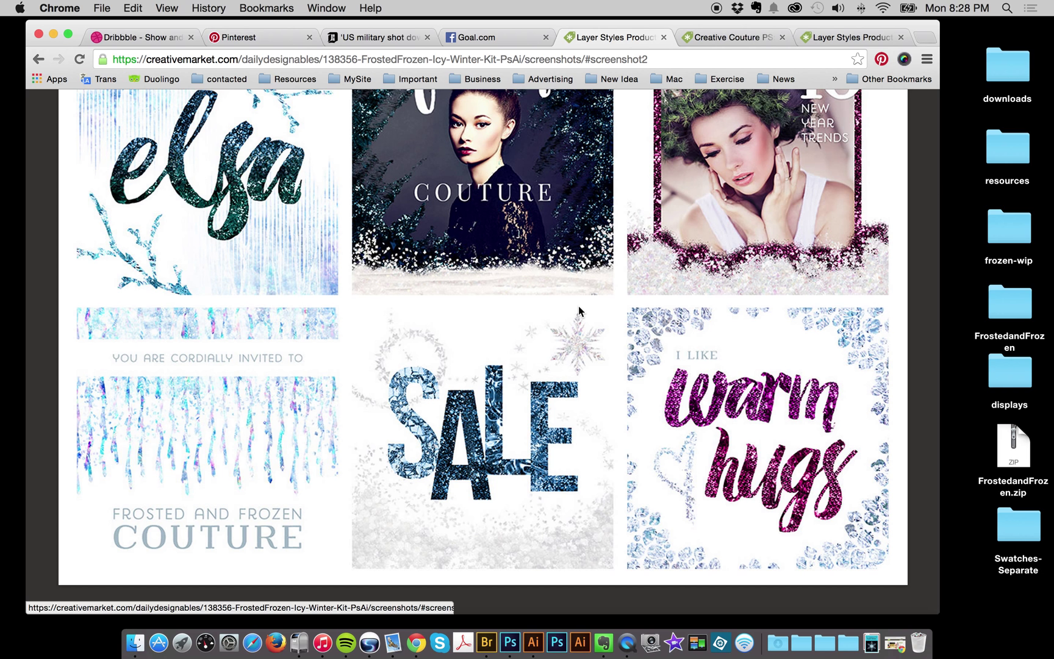
{"action": "scroll", "coordinate": [578, 311], "scroll_direction": "up", "scroll_amount": 3}
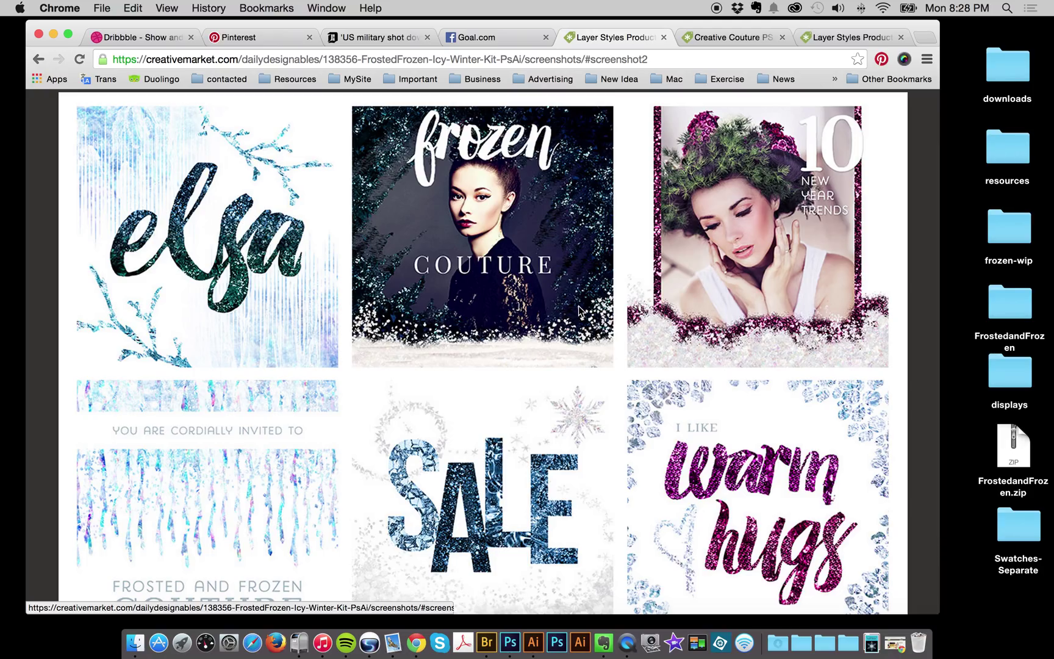
{"action": "scroll", "coordinate": [580, 311], "scroll_direction": "up", "scroll_amount": 2}
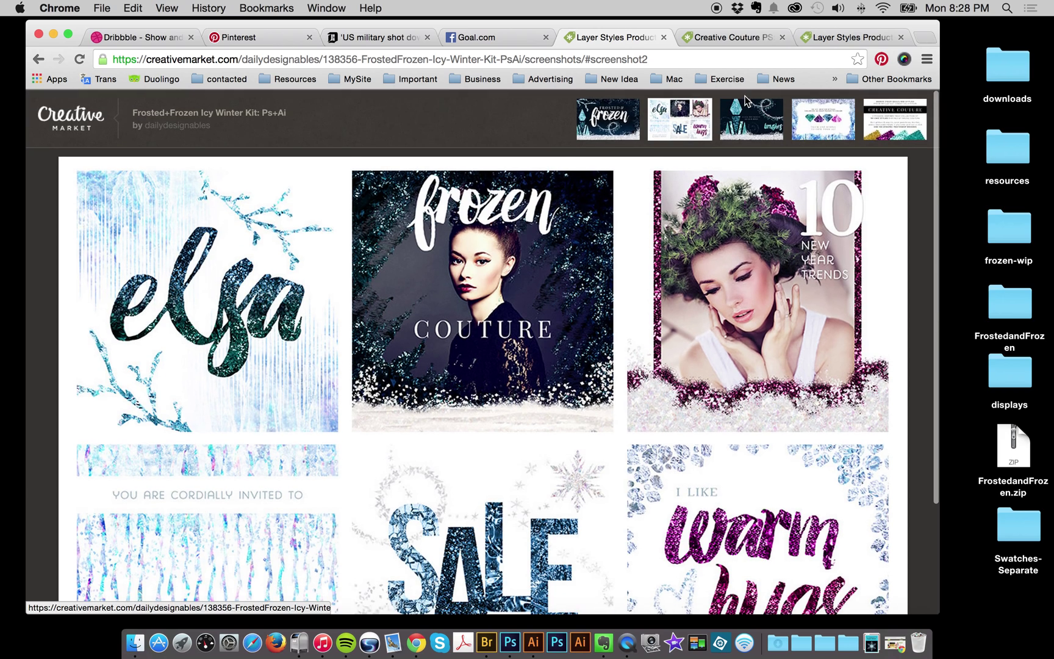
- Scroll down through the brushes sheet of snowflake trails, snow and Snowflake 1–2, then back up
{"action": "left_click", "coordinate": [752, 133]}
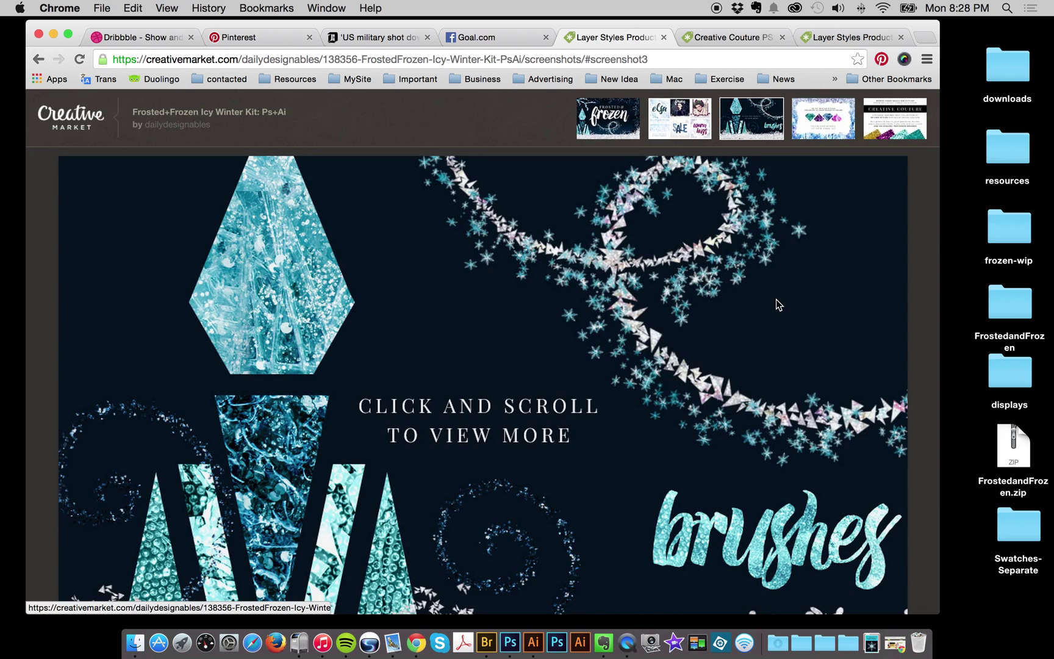
{"action": "scroll", "coordinate": [771, 296], "scroll_direction": "down", "scroll_amount": 2}
{"action": "scroll", "coordinate": [772, 297], "scroll_direction": "down", "scroll_amount": 10}
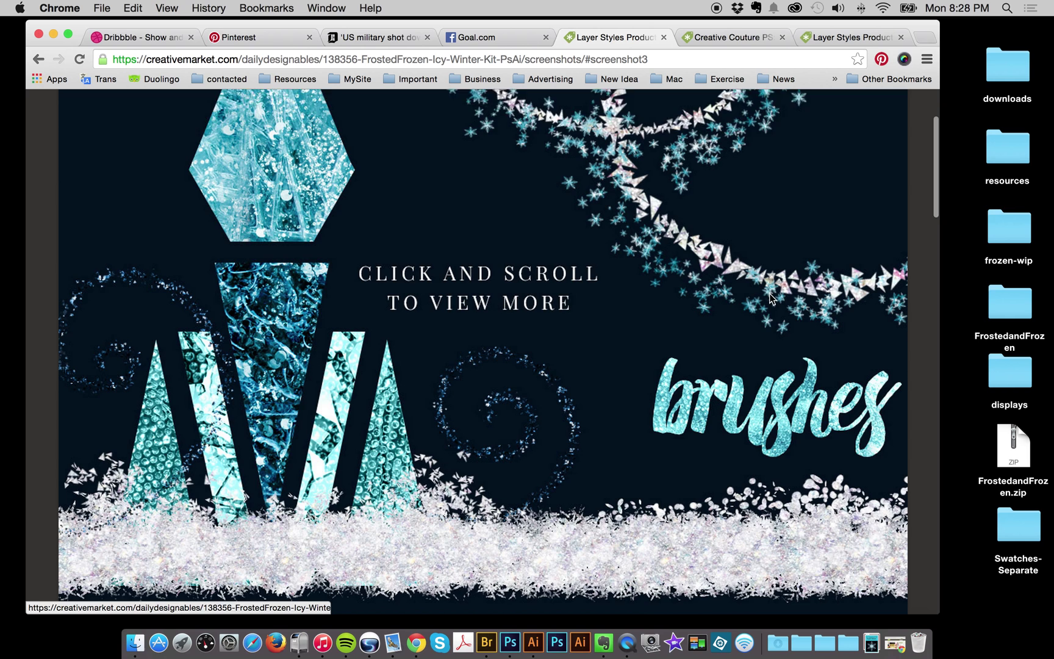
{"action": "scroll", "coordinate": [770, 297], "scroll_direction": "down", "scroll_amount": 7}
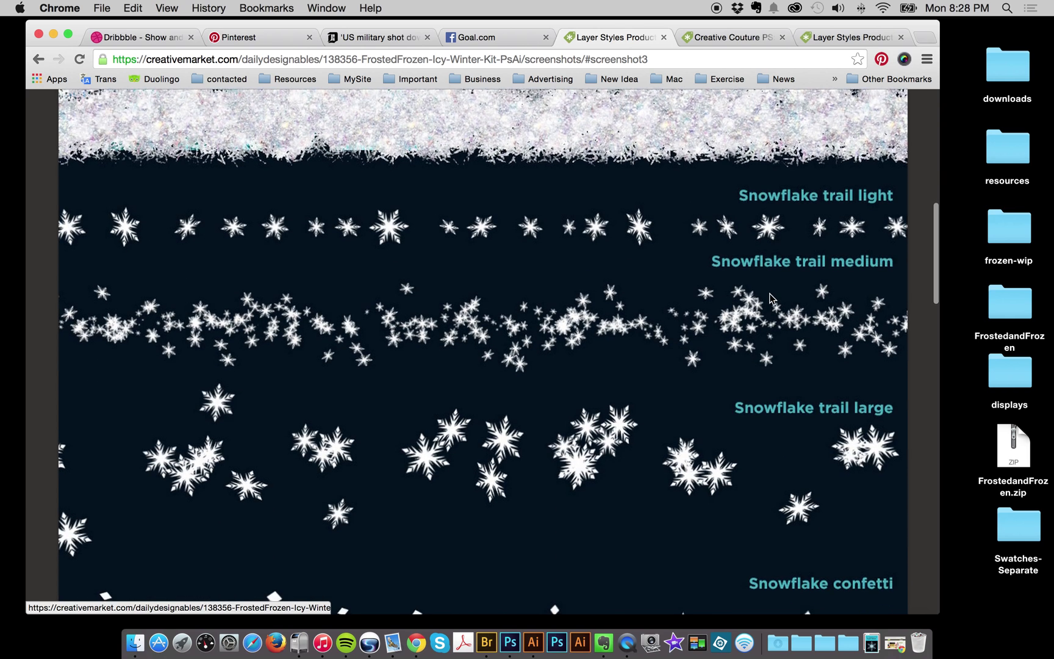
{"action": "scroll", "coordinate": [763, 299], "scroll_direction": "down", "scroll_amount": 14}
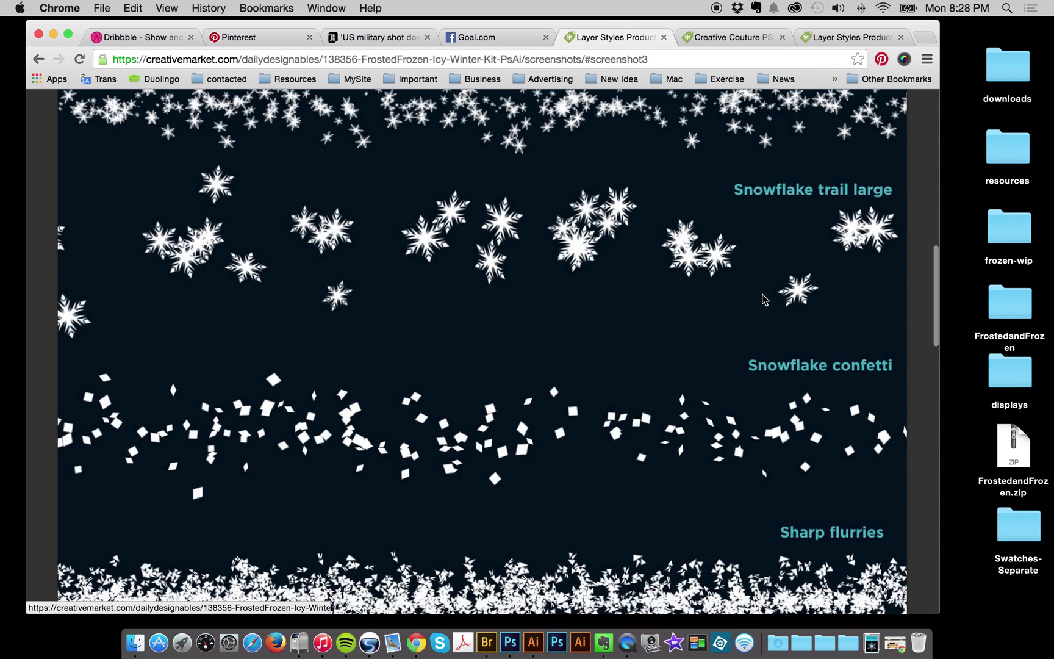
{"action": "scroll", "coordinate": [764, 299], "scroll_direction": "down", "scroll_amount": 15}
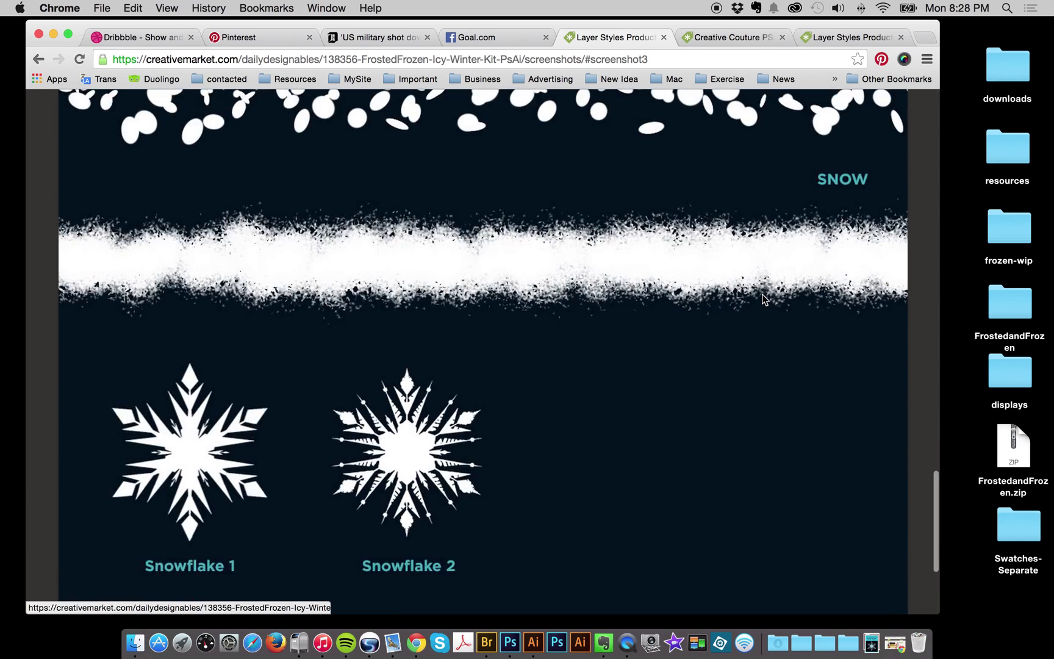
{"action": "scroll", "coordinate": [763, 298], "scroll_direction": "down", "scroll_amount": 7}
{"action": "scroll", "coordinate": [763, 299], "scroll_direction": "up", "scroll_amount": 20}
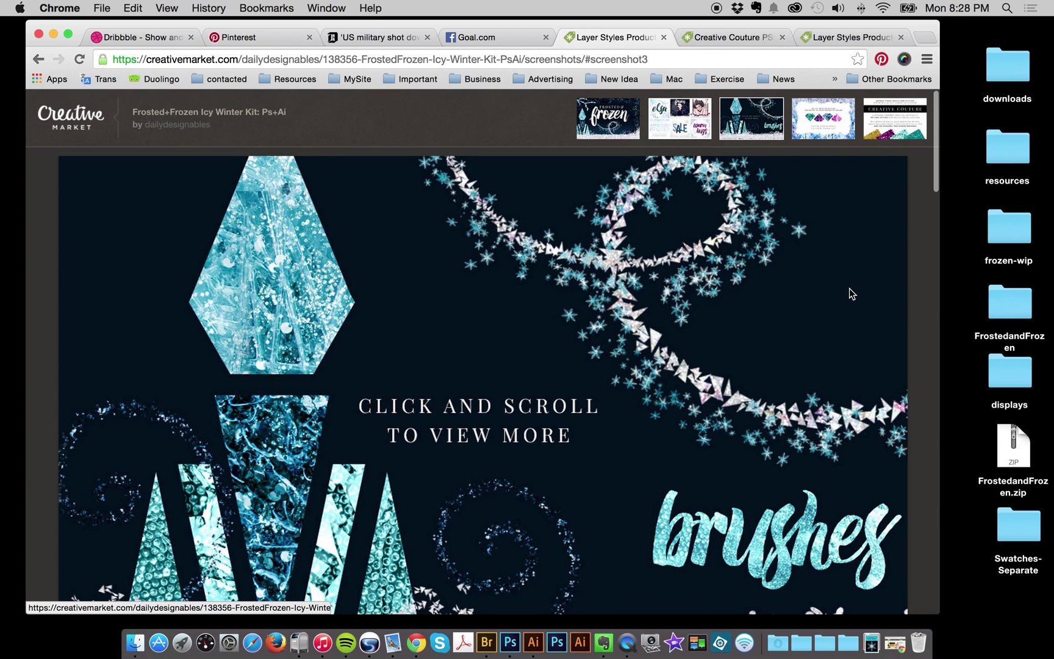
- Show the icy styles preview and scroll from Glacially Deep and Arctic Crystals to the bonus solid colours
{"action": "left_click", "coordinate": [810, 249]}
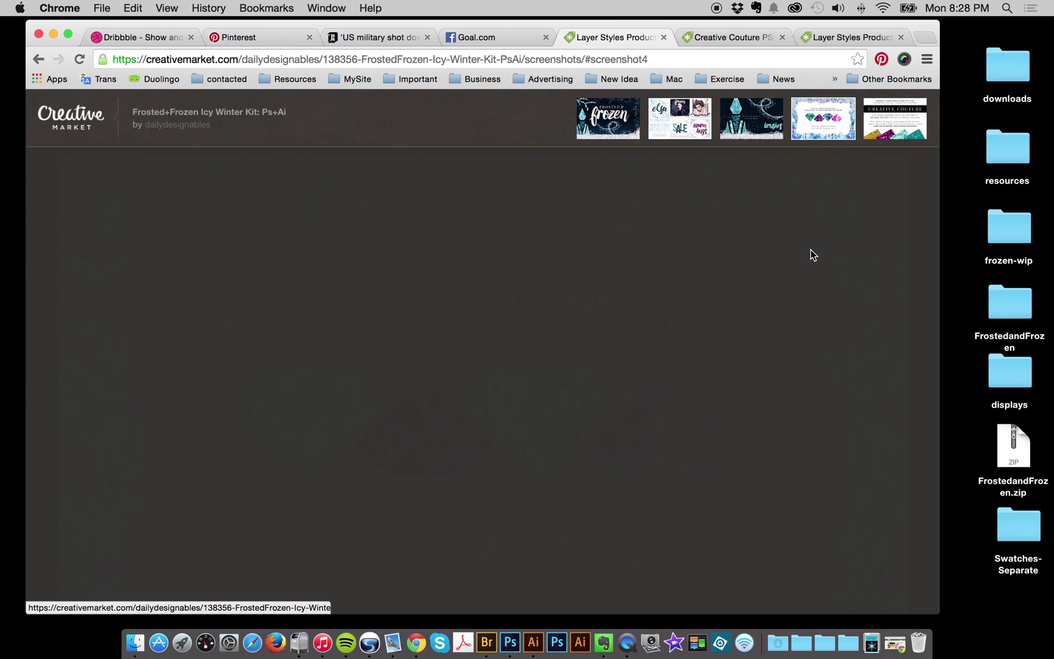
{"action": "scroll", "coordinate": [810, 254], "scroll_direction": "down", "scroll_amount": 12}
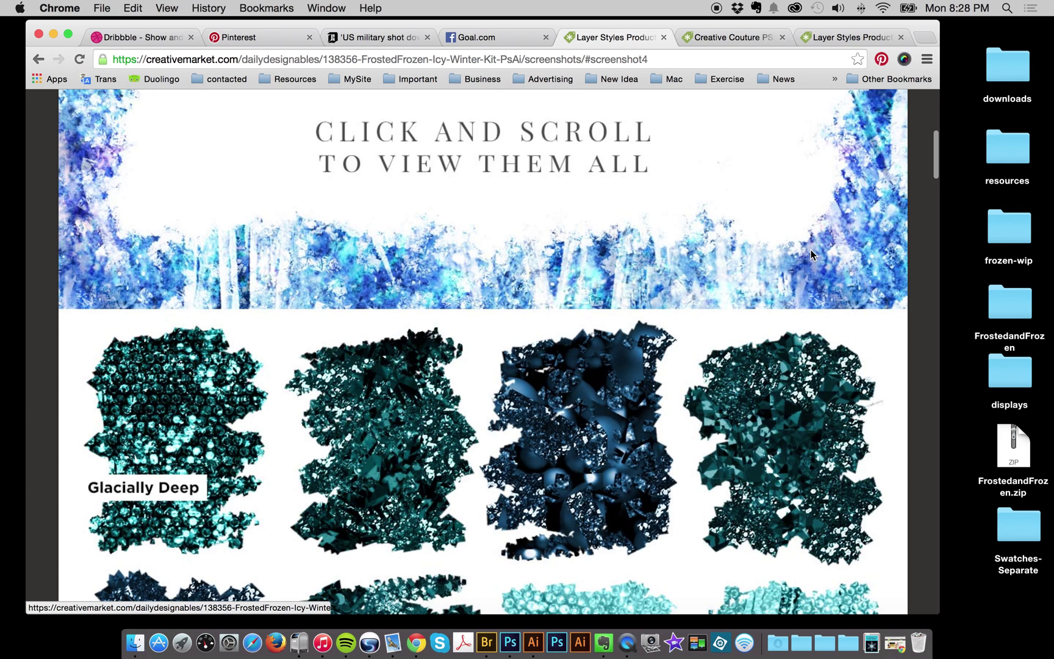
{"action": "scroll", "coordinate": [810, 254], "scroll_direction": "down", "scroll_amount": 4}
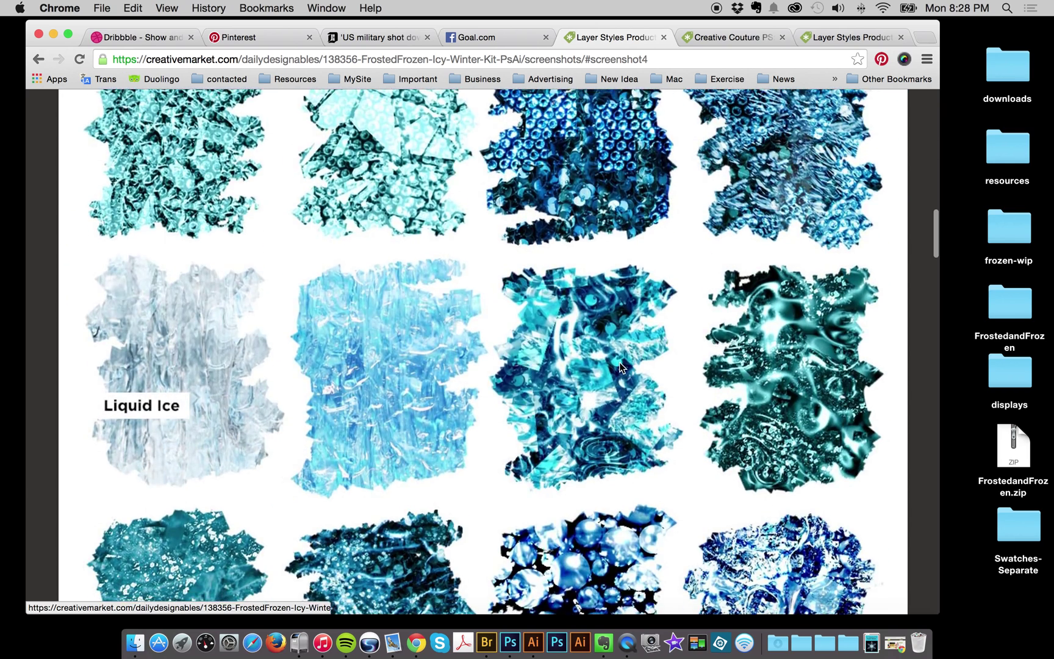
{"action": "scroll", "coordinate": [619, 366], "scroll_direction": "down", "scroll_amount": 6}
{"action": "scroll", "coordinate": [619, 366], "scroll_direction": "down", "scroll_amount": 10}
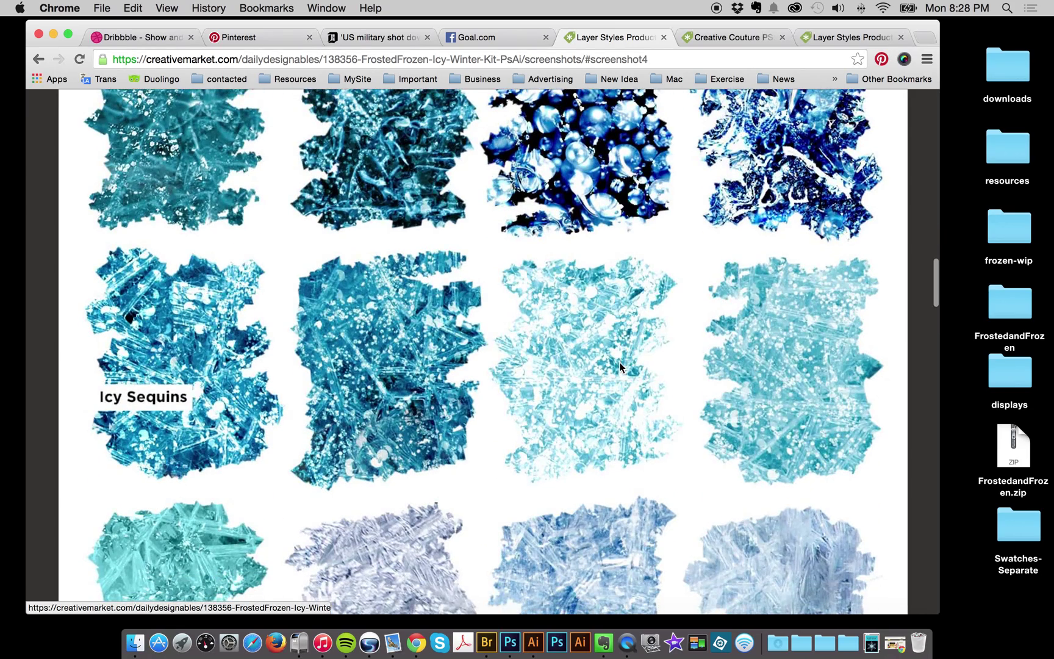
{"action": "scroll", "coordinate": [619, 366], "scroll_direction": "down", "scroll_amount": 7}
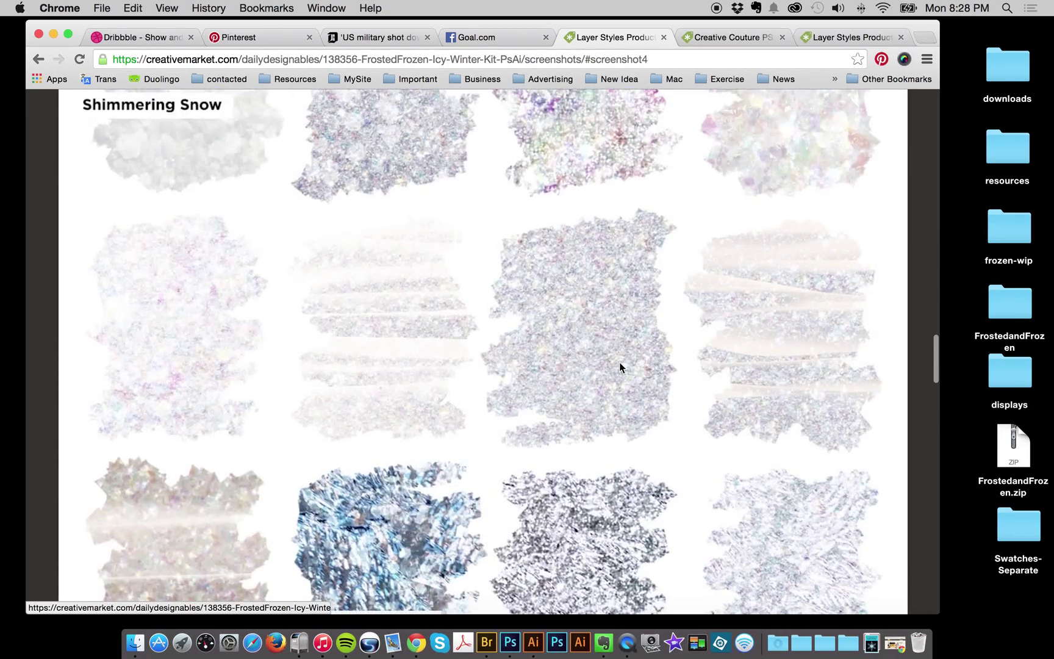
{"action": "scroll", "coordinate": [619, 366], "scroll_direction": "down", "scroll_amount": 4}
{"action": "scroll", "coordinate": [619, 366], "scroll_direction": "down", "scroll_amount": 10}
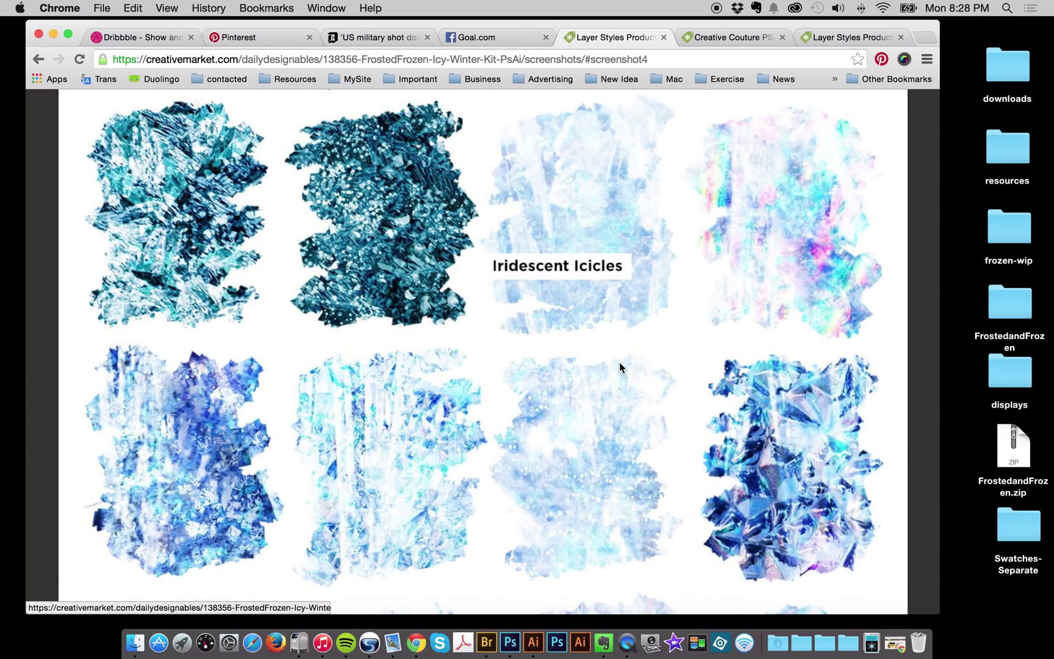
{"action": "scroll", "coordinate": [619, 366], "scroll_direction": "down", "scroll_amount": 5}
{"action": "scroll", "coordinate": [619, 366], "scroll_direction": "up", "scroll_amount": 2}
{"action": "scroll", "coordinate": [619, 366], "scroll_direction": "down", "scroll_amount": 5}
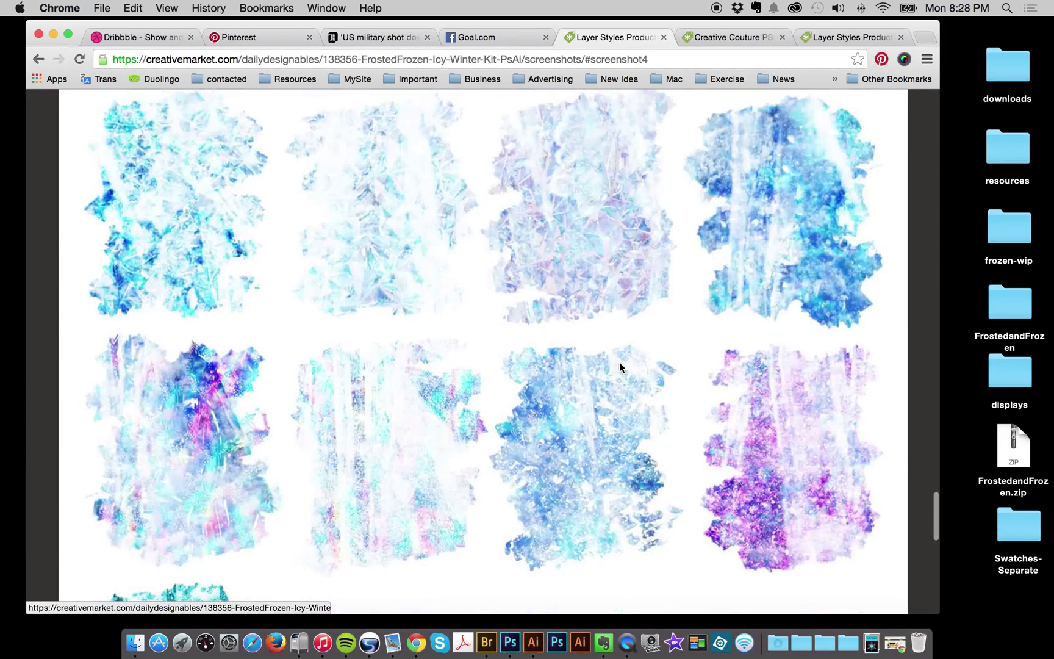
{"action": "scroll", "coordinate": [619, 366], "scroll_direction": "up", "scroll_amount": 9}
{"action": "scroll", "coordinate": [619, 366], "scroll_direction": "up", "scroll_amount": 15}
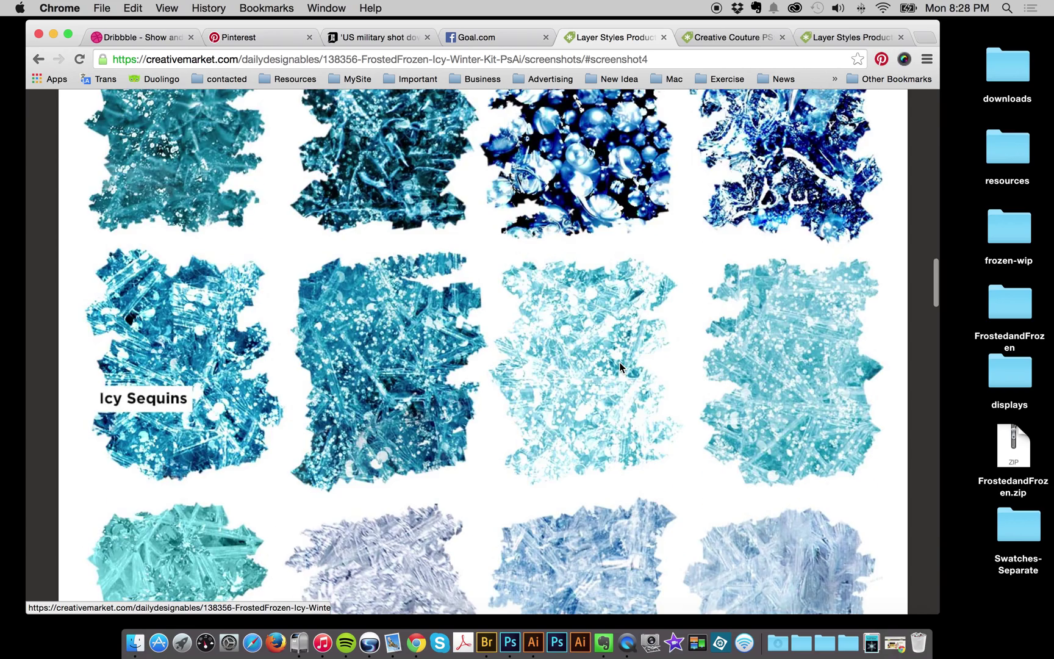
{"action": "scroll", "coordinate": [619, 366], "scroll_direction": "down", "scroll_amount": 4}
{"action": "scroll", "coordinate": [619, 365], "scroll_direction": "down", "scroll_amount": 3}
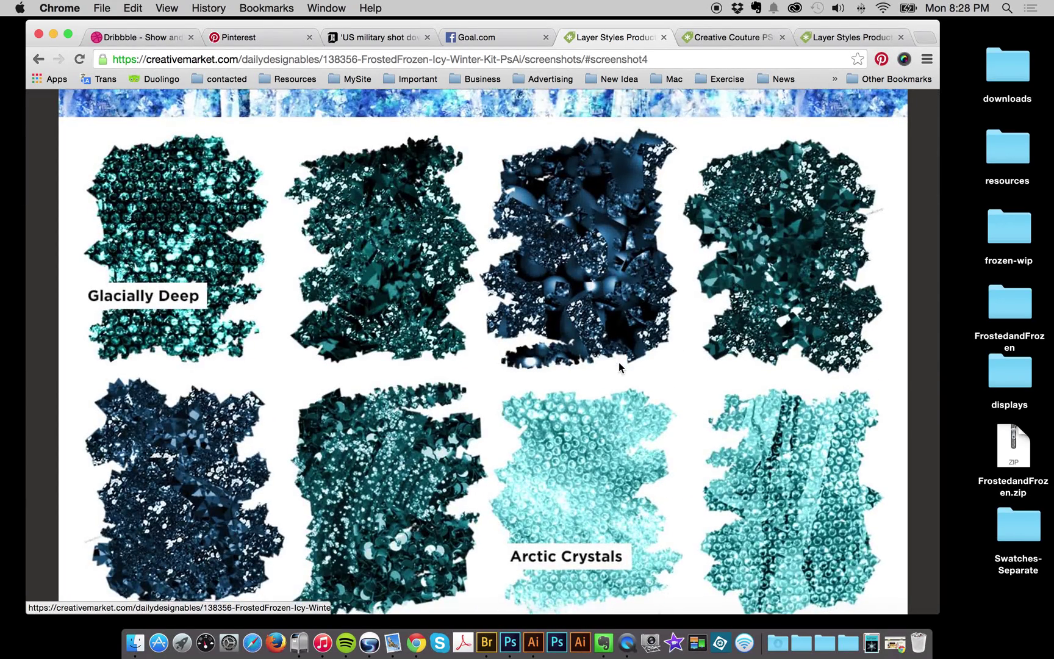
{"action": "scroll", "coordinate": [555, 247], "scroll_direction": "up", "scroll_amount": 1}
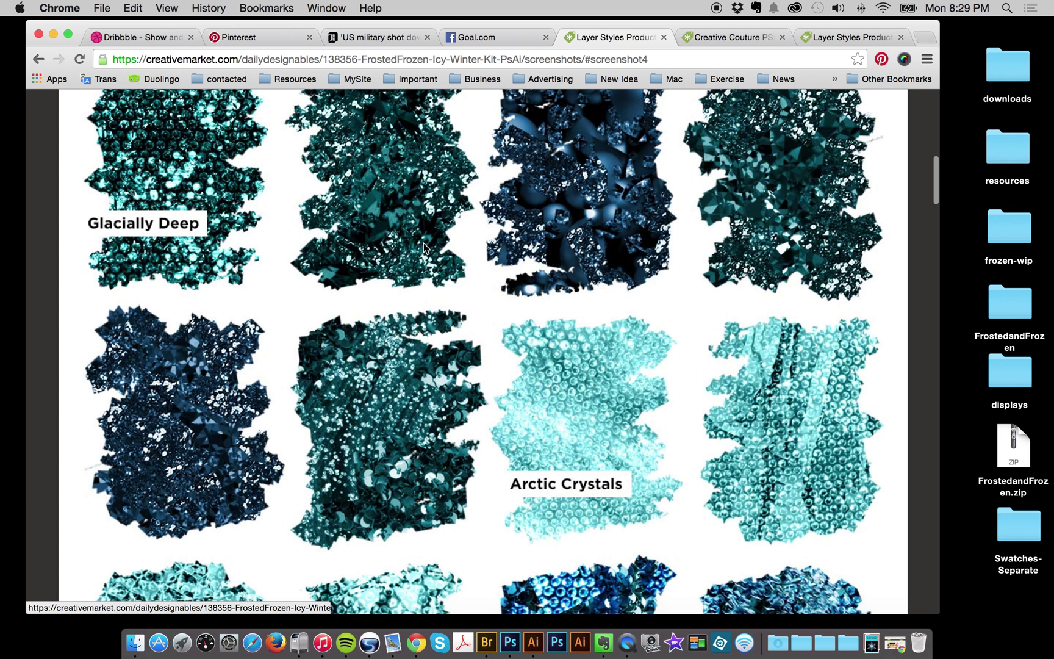
{"action": "scroll", "coordinate": [201, 204], "scroll_direction": "up", "scroll_amount": 1}
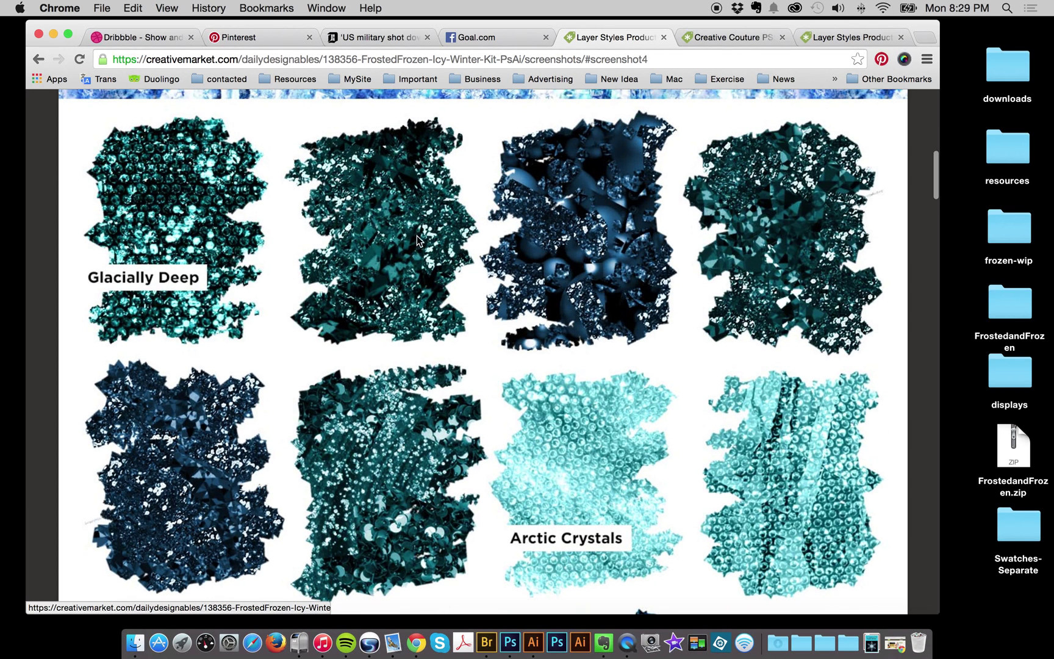
{"action": "scroll", "coordinate": [780, 297], "scroll_direction": "down", "scroll_amount": 8}
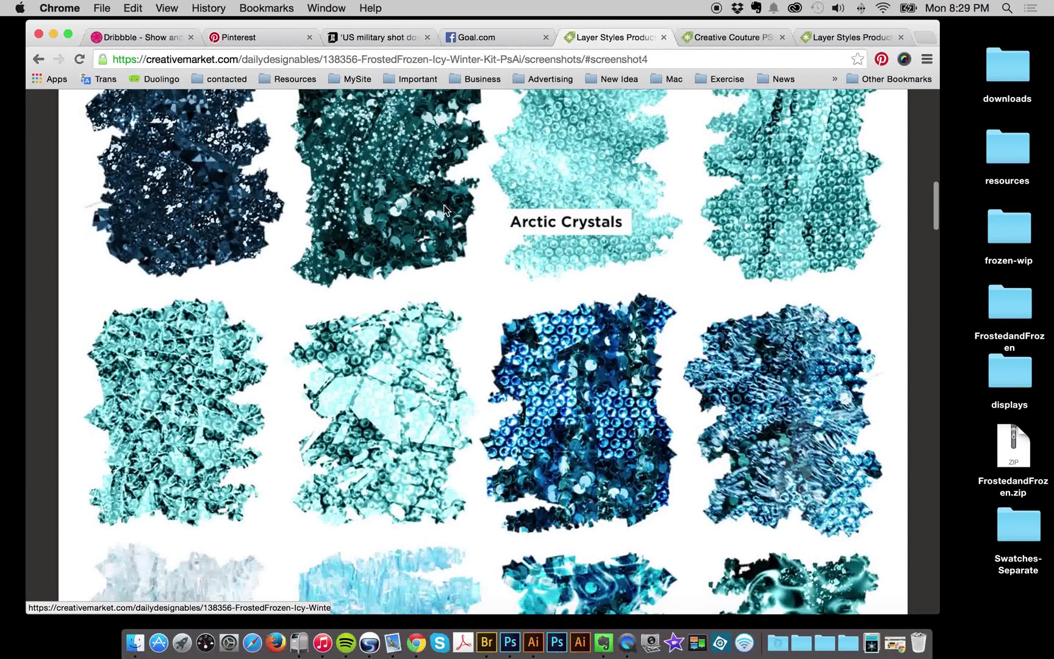
{"action": "scroll", "coordinate": [582, 238], "scroll_direction": "down", "scroll_amount": 8}
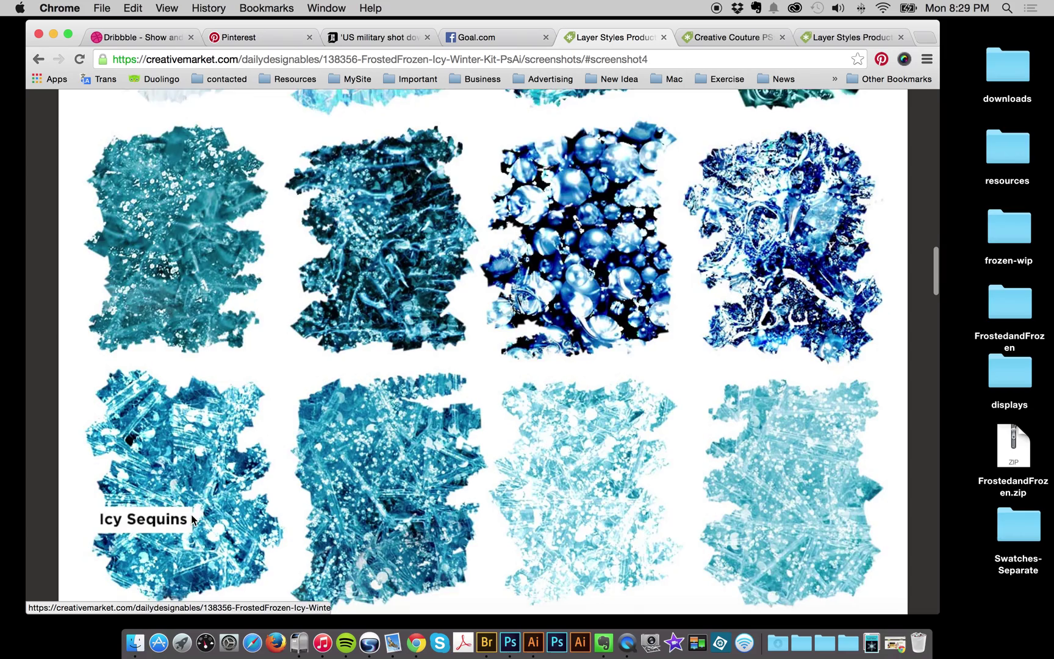
{"action": "scroll", "coordinate": [177, 398], "scroll_direction": "down", "scroll_amount": 2}
{"action": "scroll", "coordinate": [674, 447], "scroll_direction": "down", "scroll_amount": 12}
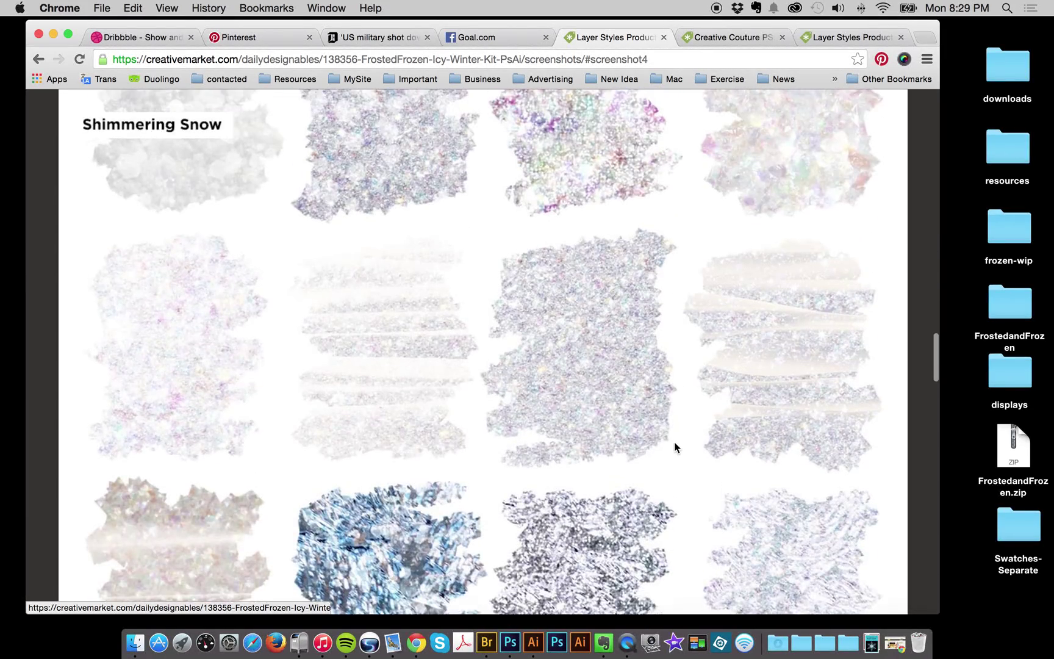
{"action": "scroll", "coordinate": [674, 445], "scroll_direction": "down", "scroll_amount": 12}
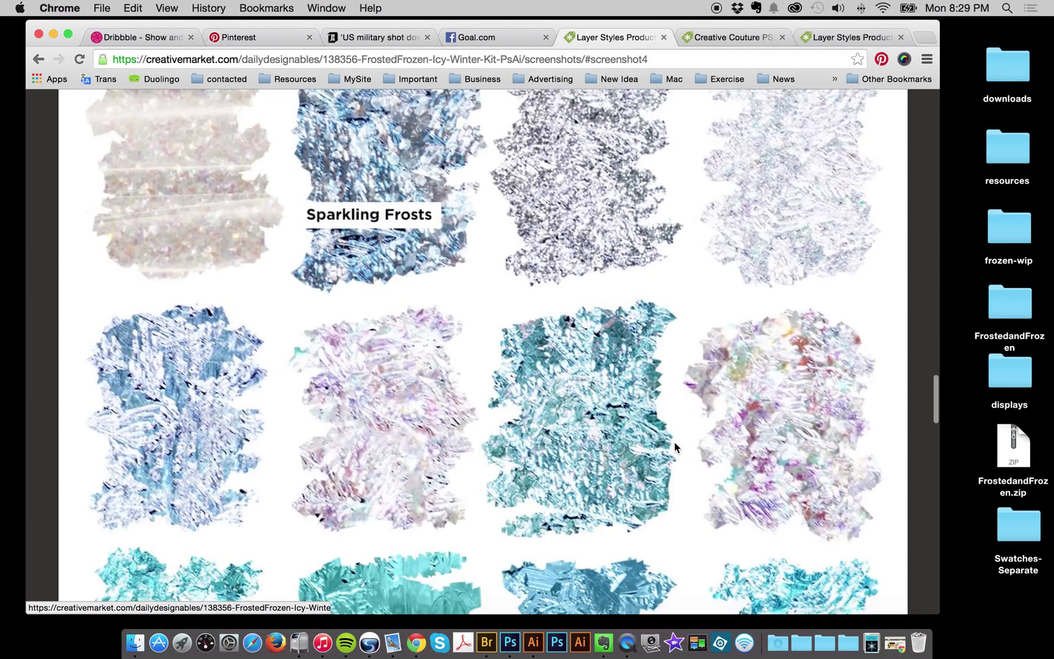
{"action": "scroll", "coordinate": [675, 445], "scroll_direction": "down", "scroll_amount": 12}
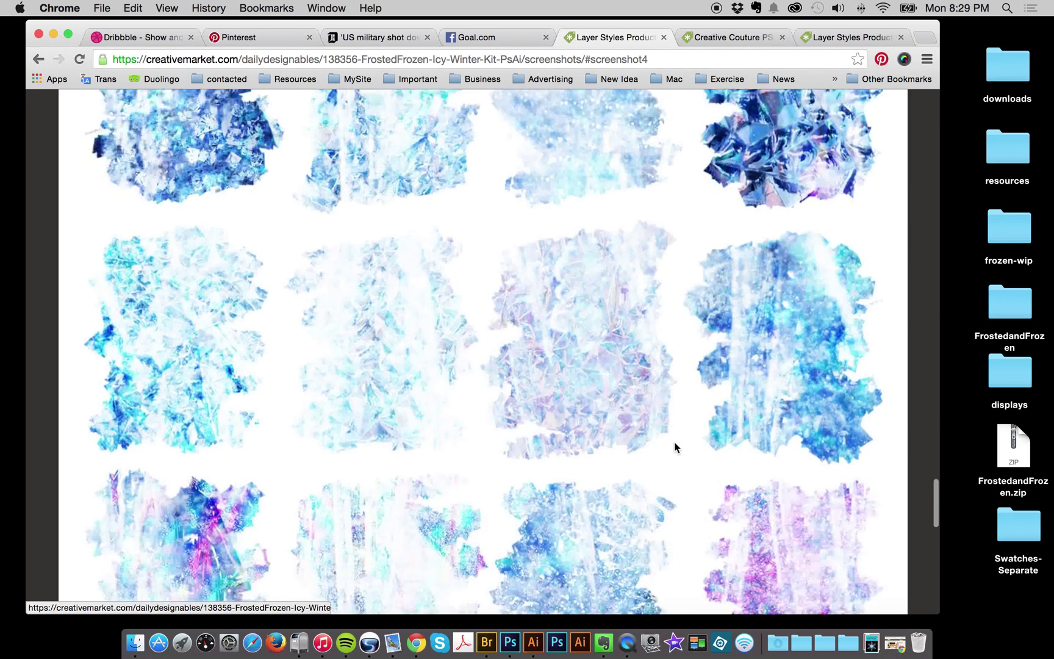
{"action": "scroll", "coordinate": [674, 447], "scroll_direction": "down", "scroll_amount": 12}
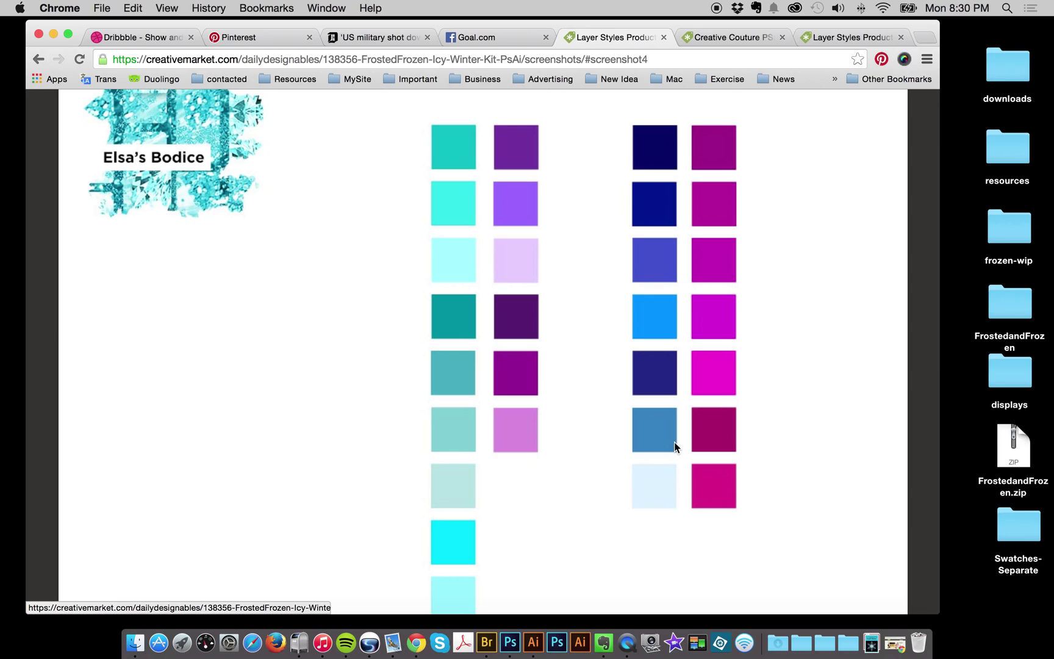
- Scroll up to the '65 ICY WINTER STYLES' screenshot with teal, purple, blue and magenta swatches
{"action": "scroll", "coordinate": [675, 441], "scroll_direction": "up", "scroll_amount": 10}
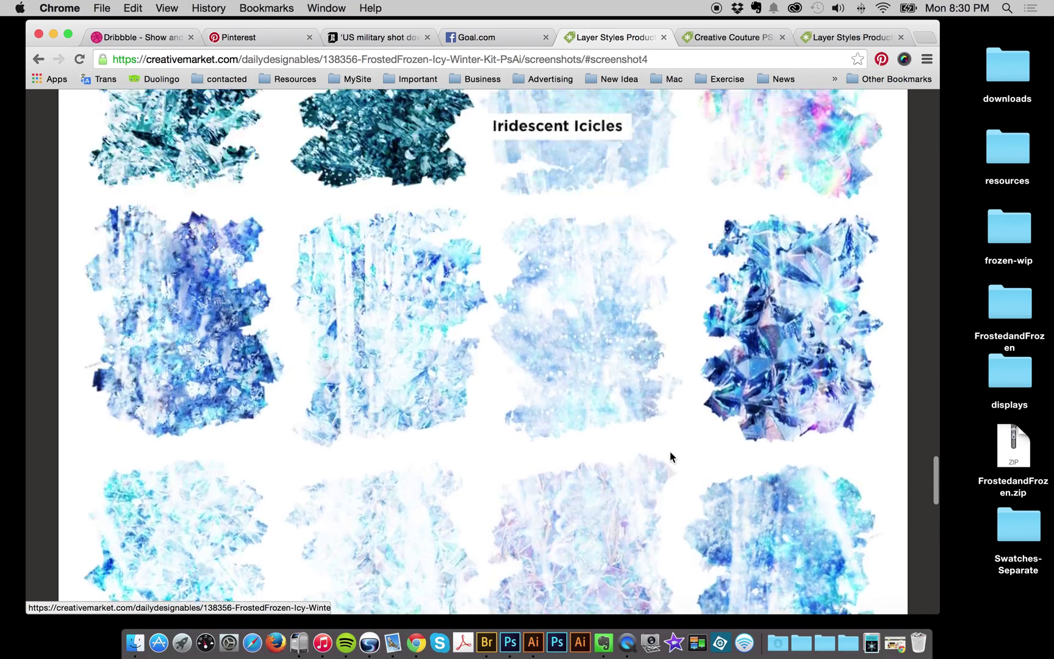
{"action": "scroll", "coordinate": [670, 455], "scroll_direction": "up", "scroll_amount": 12}
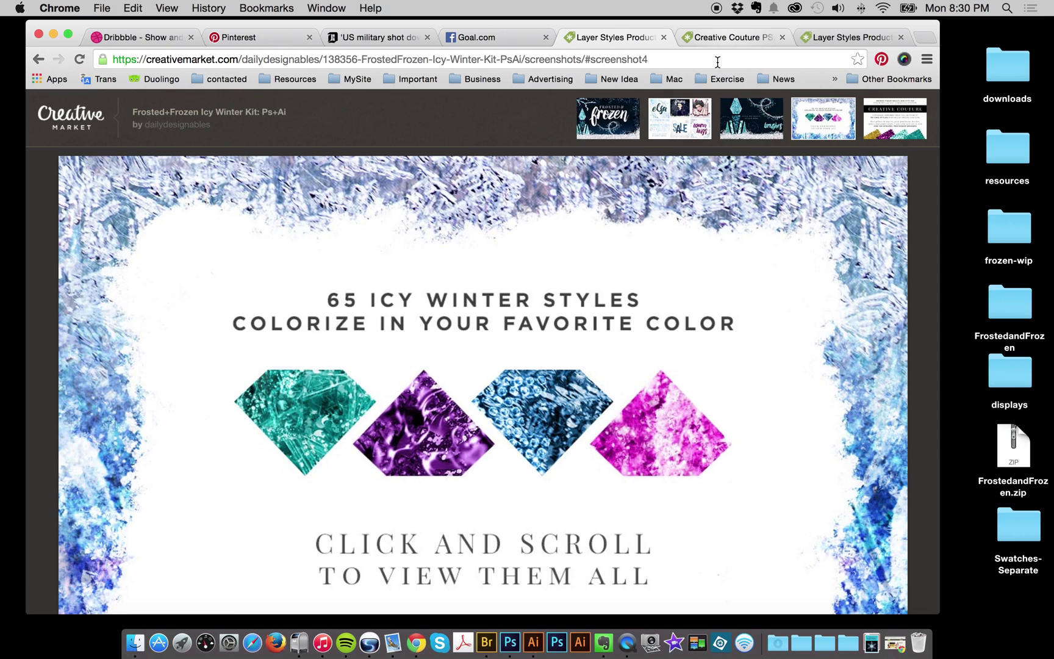
- Step from the cover preview to the sample designs screenshot with elsa, SALE and warm hugs
{"action": "left_click", "coordinate": [608, 119]}
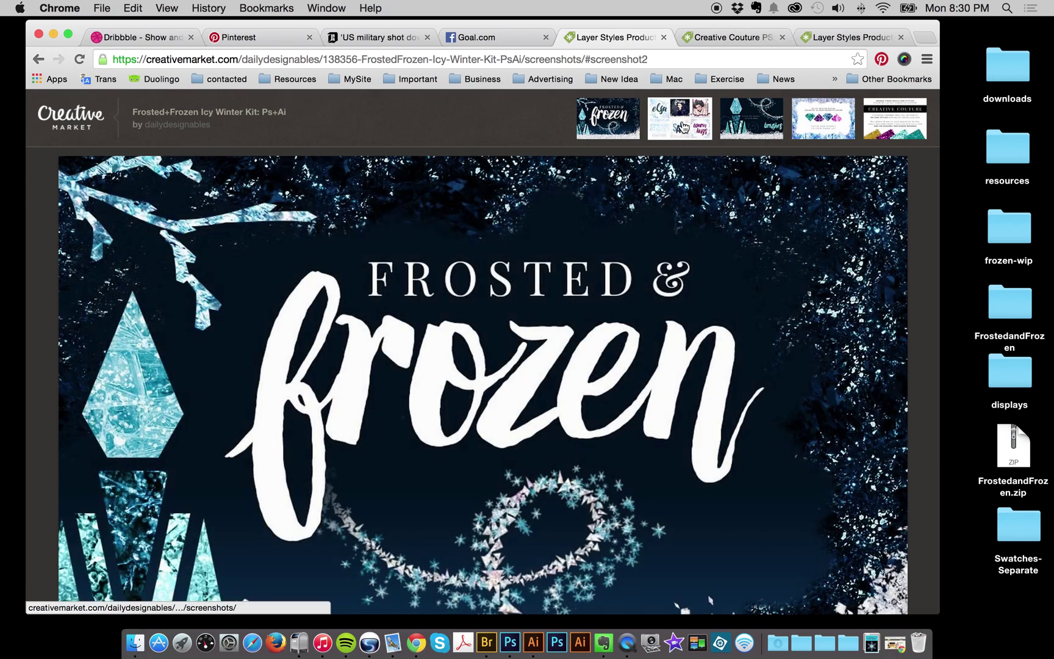
{"action": "left_click", "coordinate": [683, 127]}
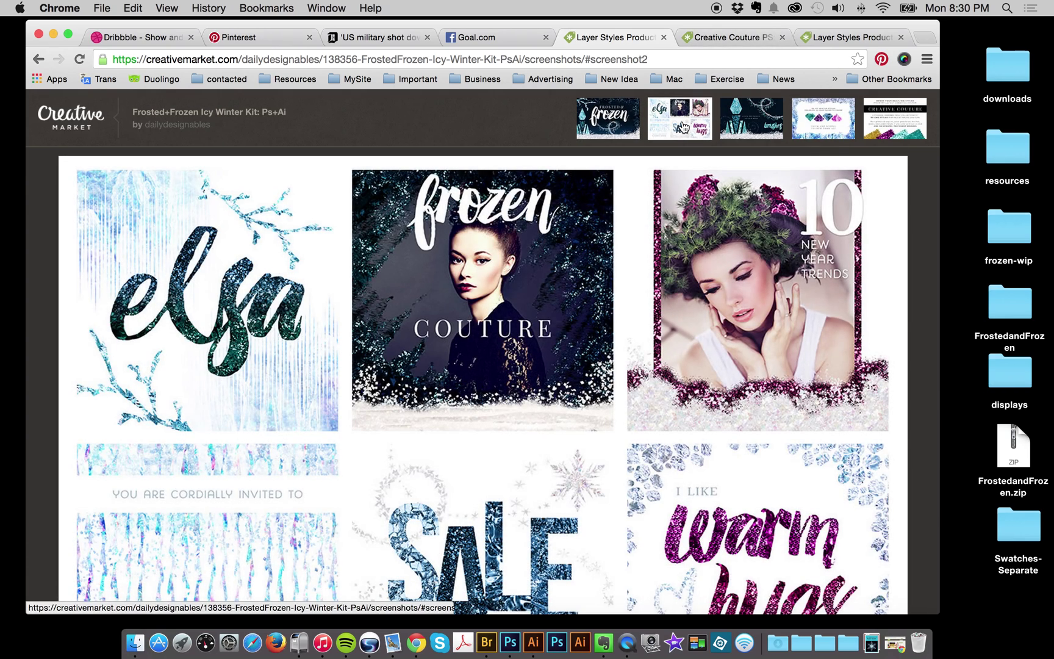
{"action": "scroll", "coordinate": [665, 153], "scroll_direction": "down", "scroll_amount": 1}
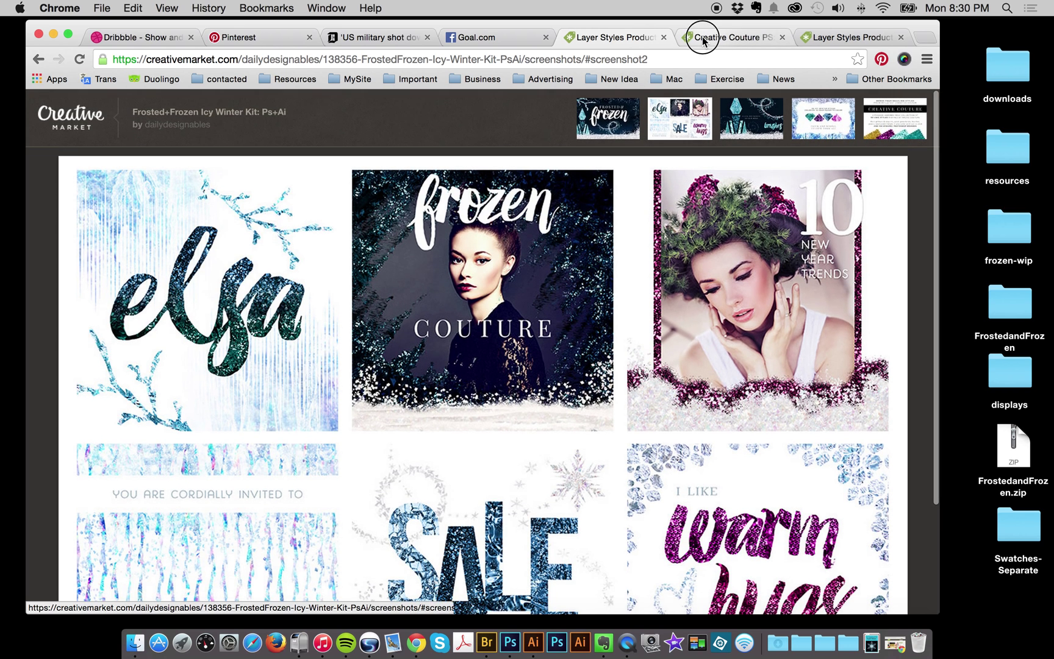
- Glance at the Creative Couture product page, then scroll through the Frosted+Frozen screenshots again
{"action": "left_click", "coordinate": [704, 39]}
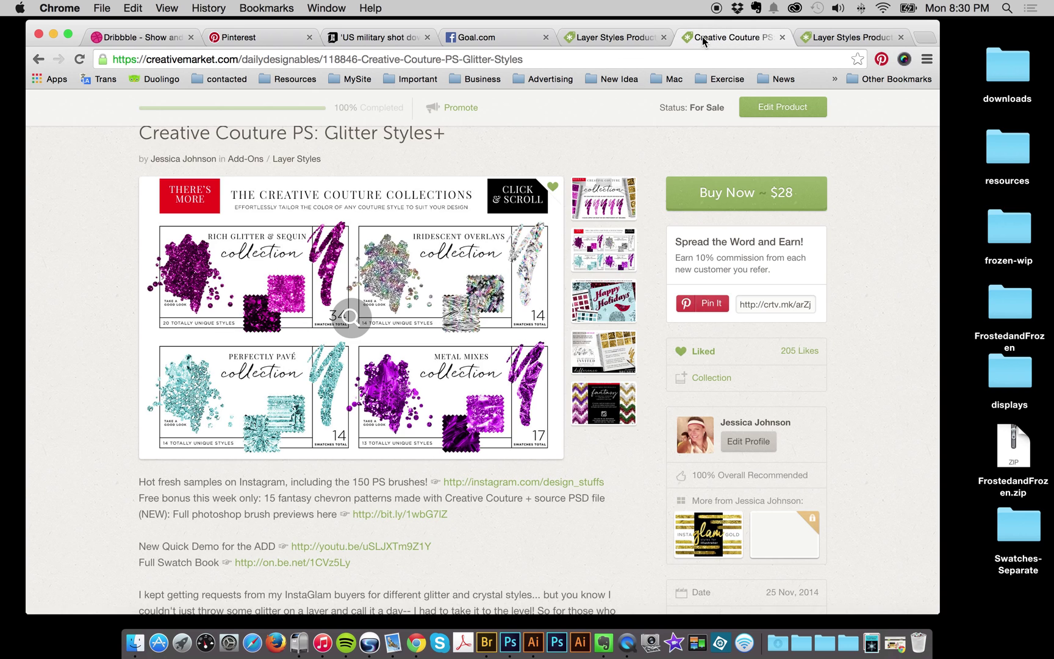
{"action": "scroll", "coordinate": [494, 201], "scroll_direction": "up", "scroll_amount": 2}
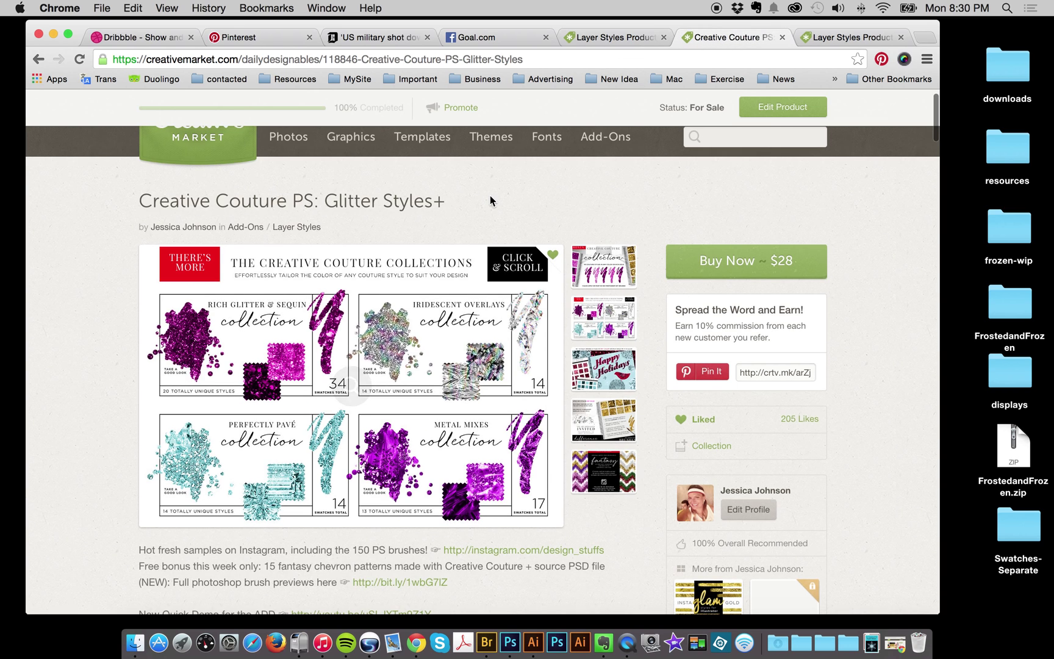
{"action": "left_click", "coordinate": [602, 38]}
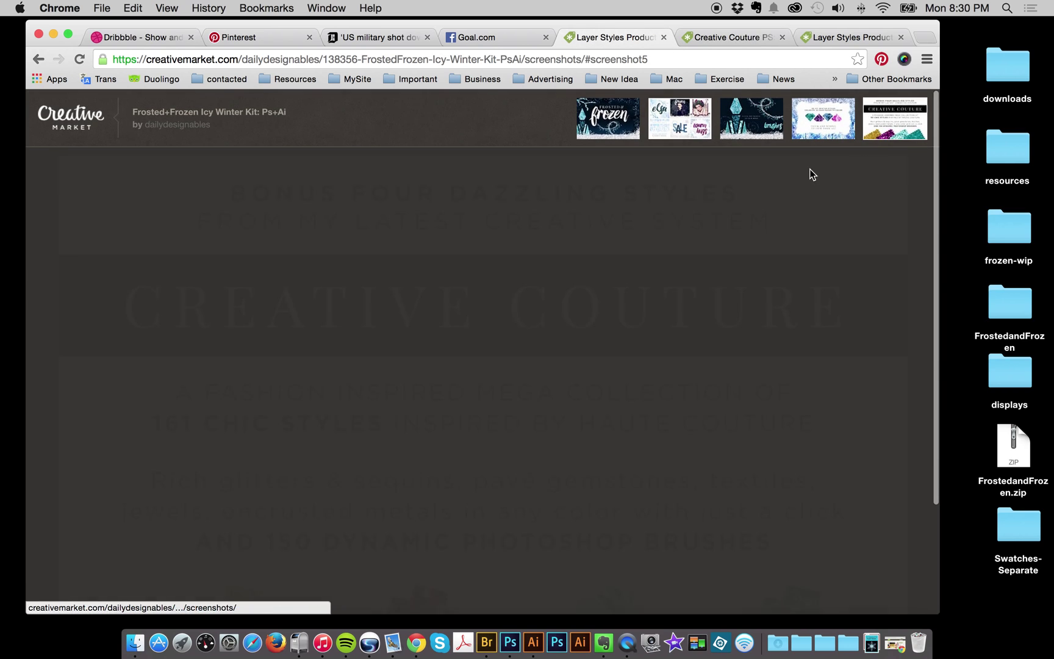
{"action": "scroll", "coordinate": [785, 202], "scroll_direction": "down", "scroll_amount": 3}
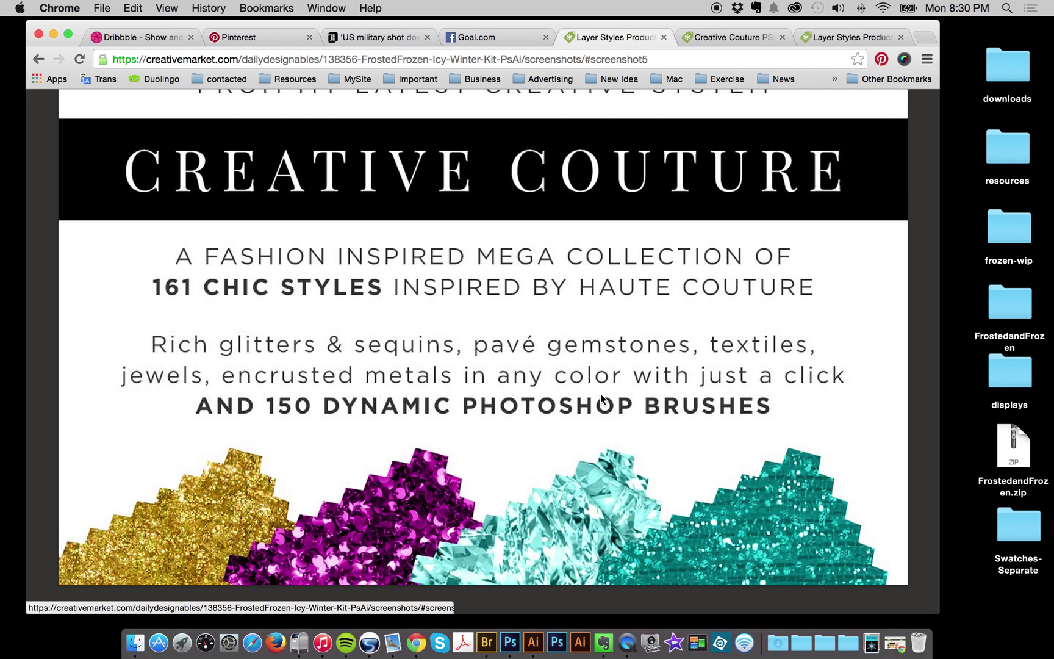
{"action": "scroll", "coordinate": [601, 398], "scroll_direction": "up", "scroll_amount": 4}
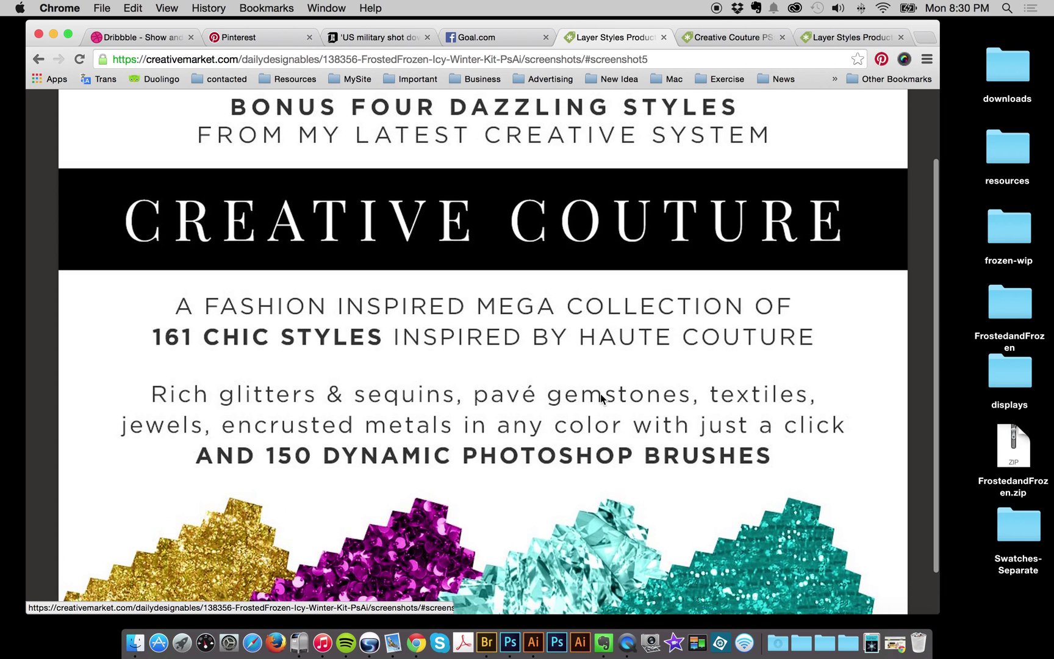
{"action": "scroll", "coordinate": [601, 398], "scroll_direction": "up", "scroll_amount": 1}
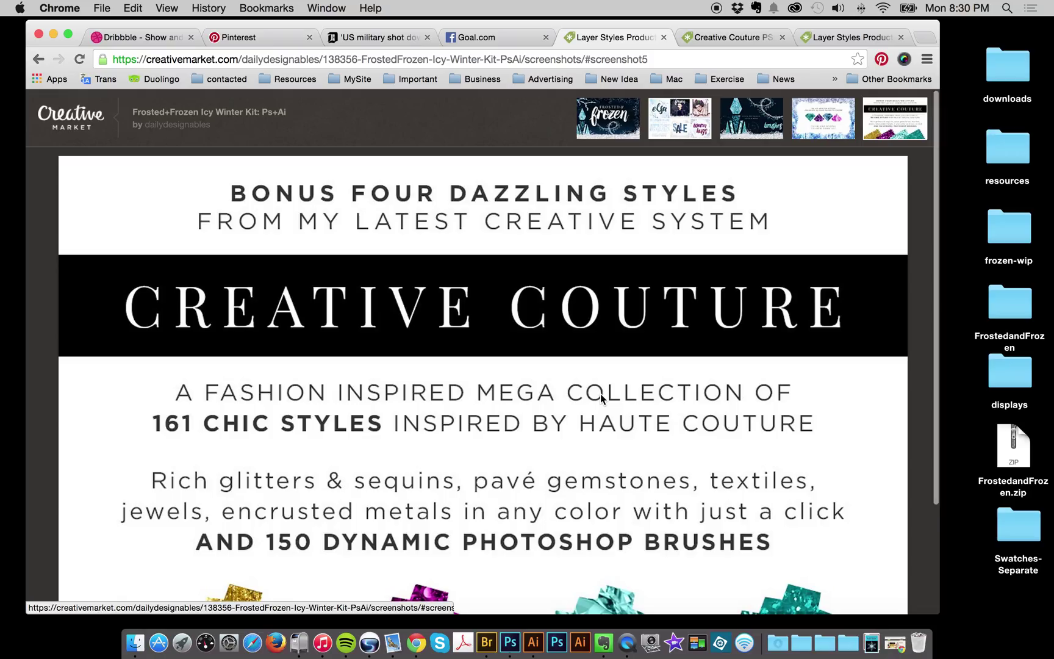
{"action": "scroll", "coordinate": [600, 397], "scroll_direction": "down", "scroll_amount": 2}
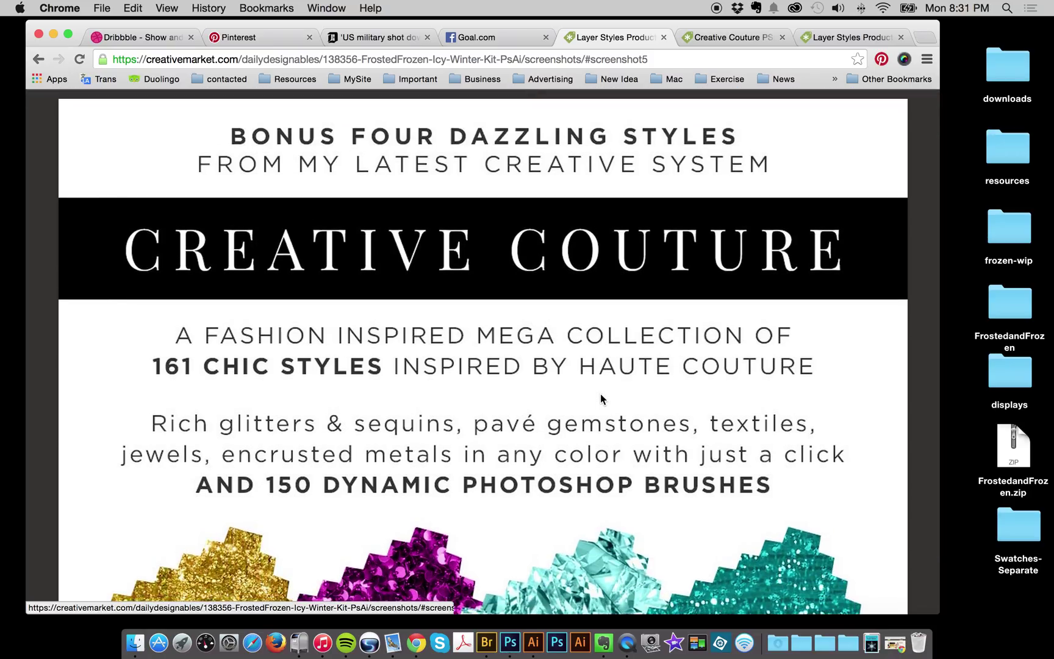
{"action": "scroll", "coordinate": [601, 399], "scroll_direction": "down", "scroll_amount": 3}
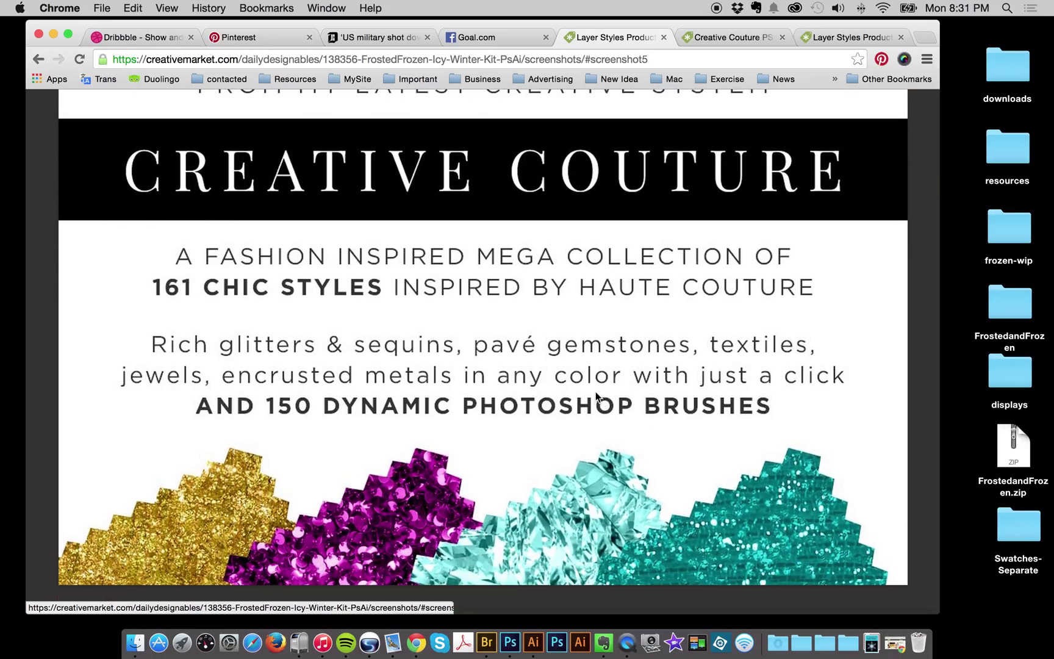
- Browse the Creative Couture Glitter Styles+ screenshots, then return to the Frosted+Frozen kit's fifth screenshot
{"action": "left_click", "coordinate": [720, 38]}
{"action": "left_click", "coordinate": [841, 38]}
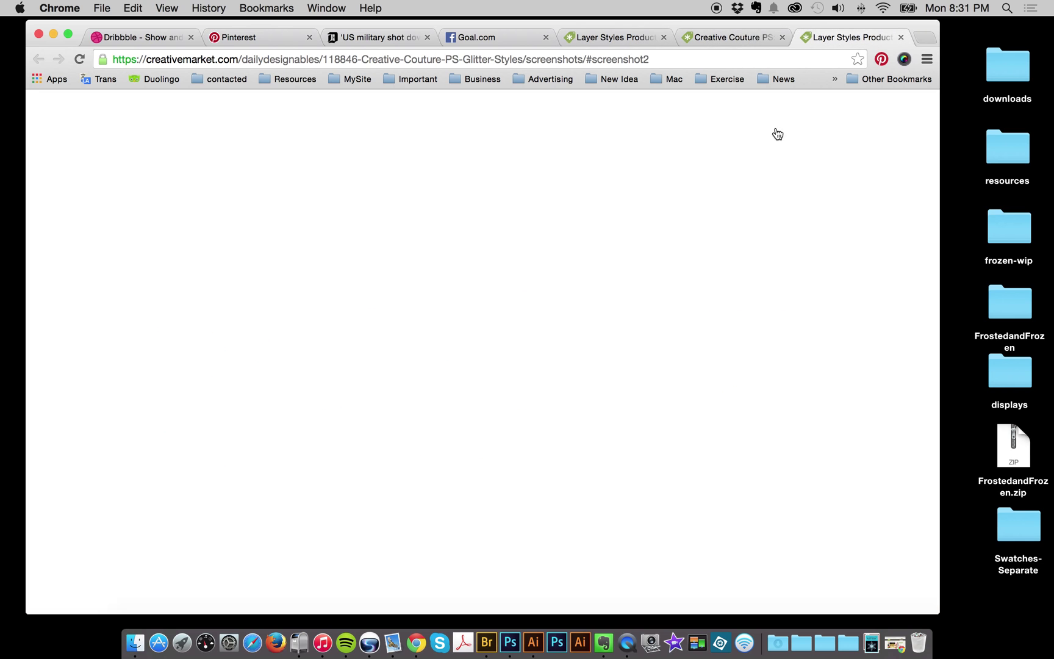
{"action": "scroll", "coordinate": [750, 206], "scroll_direction": "down", "scroll_amount": 2}
{"action": "scroll", "coordinate": [751, 211], "scroll_direction": "down", "scroll_amount": 1}
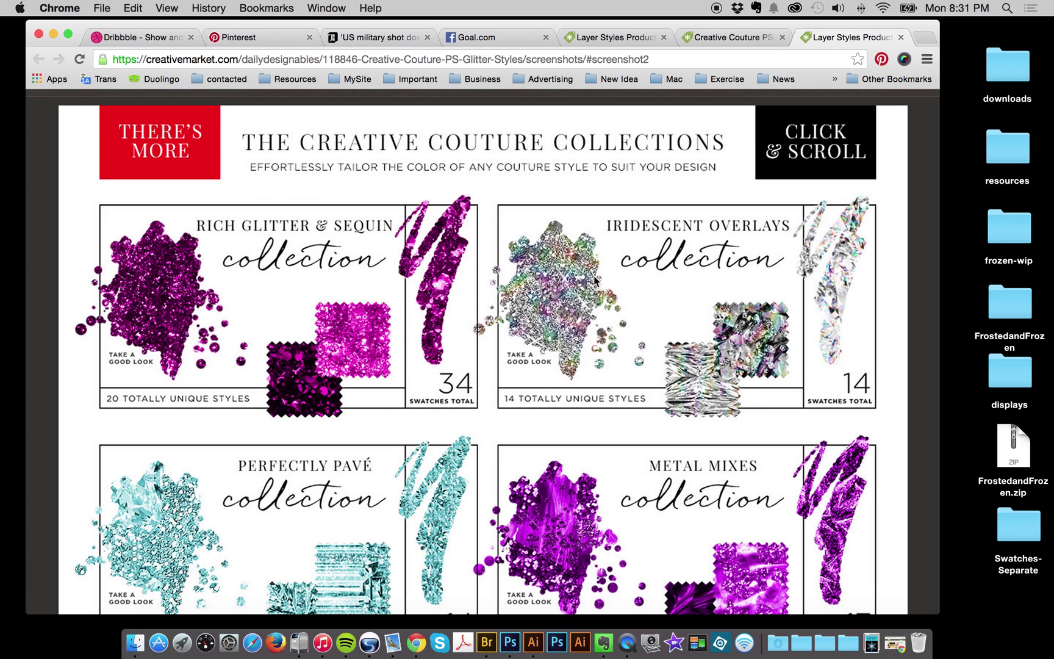
{"action": "scroll", "coordinate": [734, 376], "scroll_direction": "down", "scroll_amount": 5}
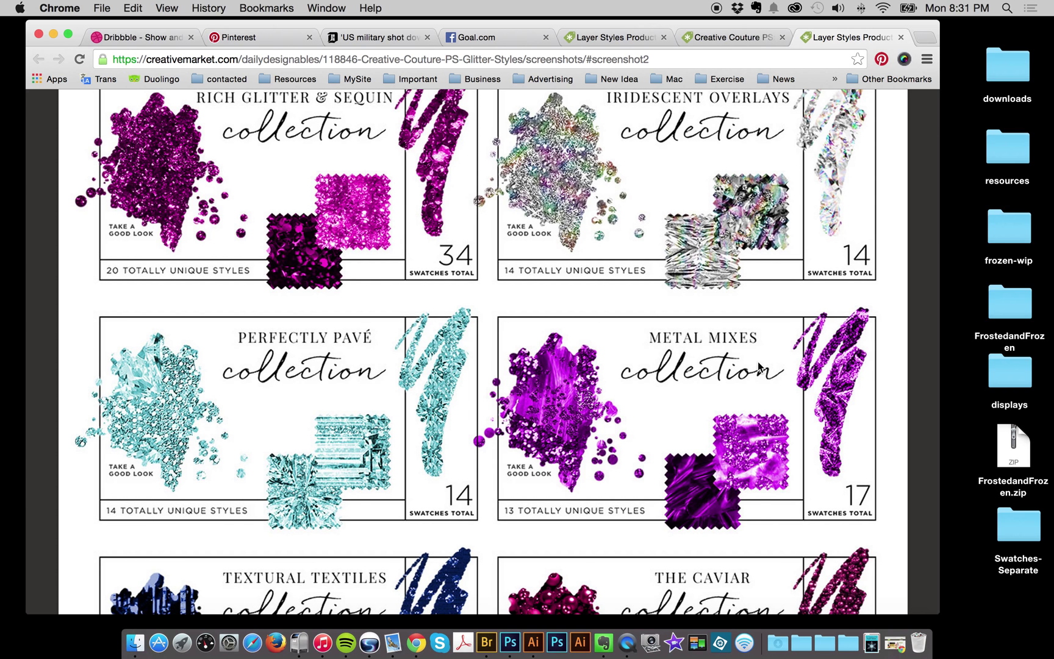
{"action": "scroll", "coordinate": [758, 362], "scroll_direction": "up", "scroll_amount": 2}
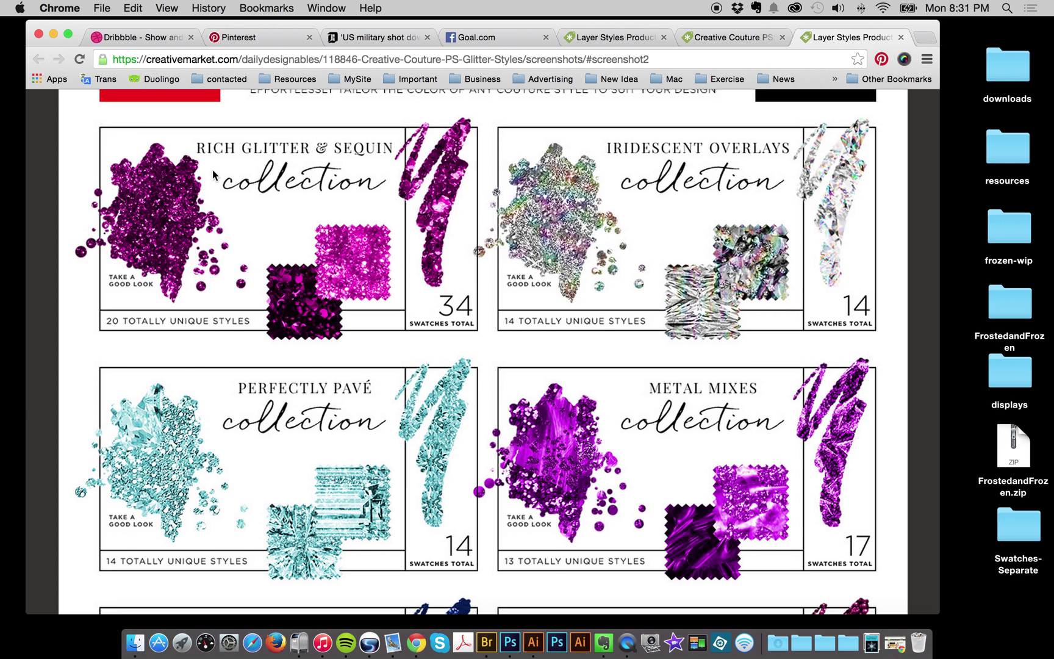
{"action": "scroll", "coordinate": [761, 250], "scroll_direction": "down", "scroll_amount": 7}
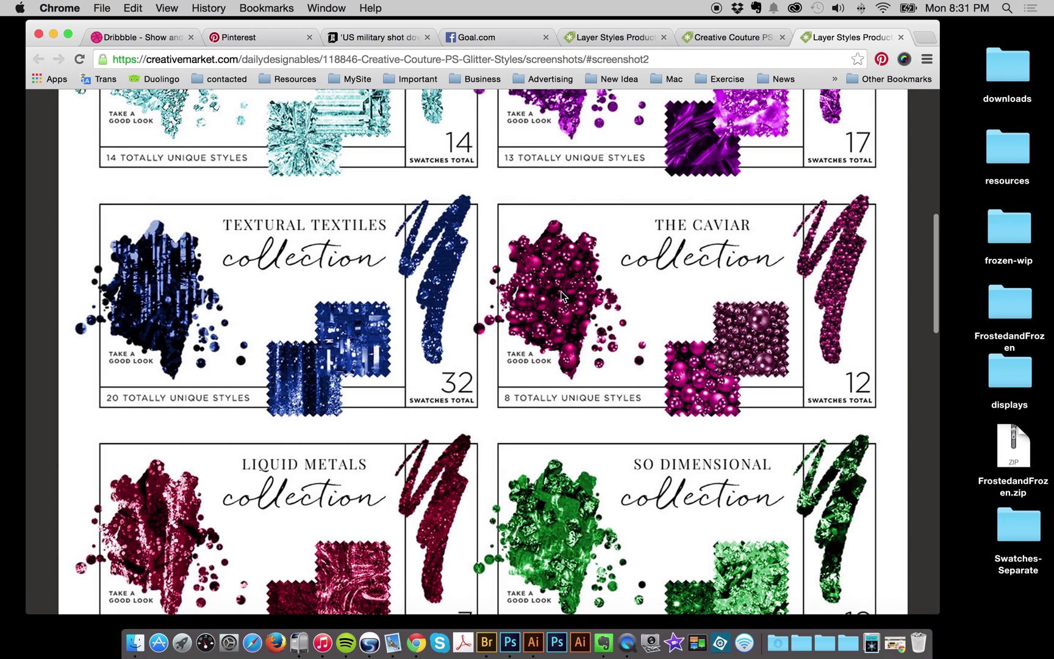
{"action": "scroll", "coordinate": [648, 349], "scroll_direction": "down", "scroll_amount": 3}
{"action": "scroll", "coordinate": [648, 349], "scroll_direction": "down", "scroll_amount": 13}
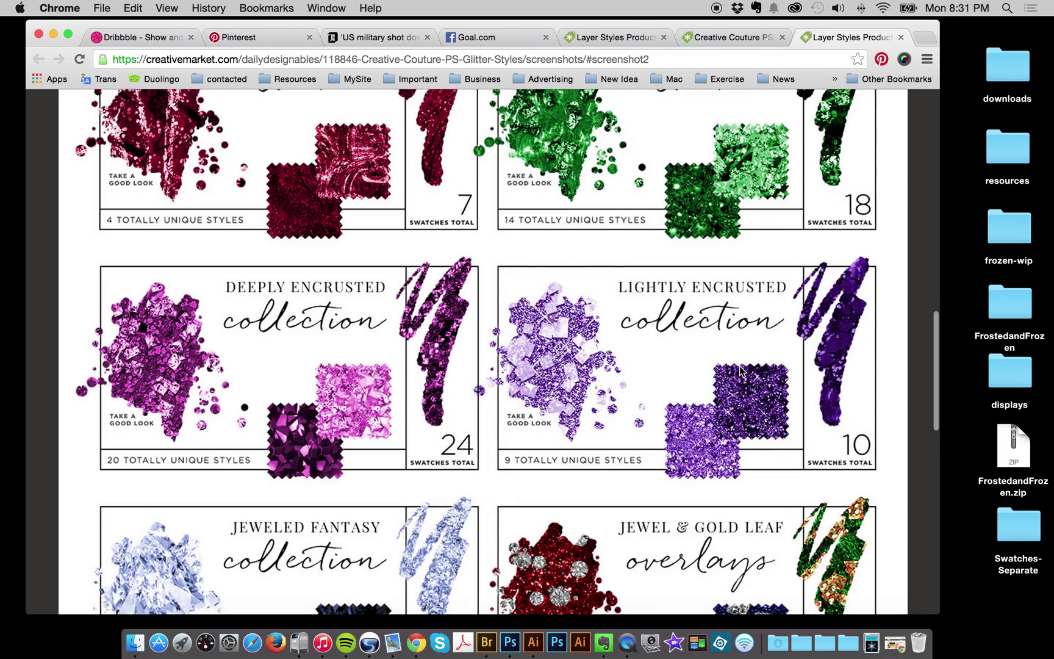
{"action": "scroll", "coordinate": [741, 371], "scroll_direction": "down", "scroll_amount": 2}
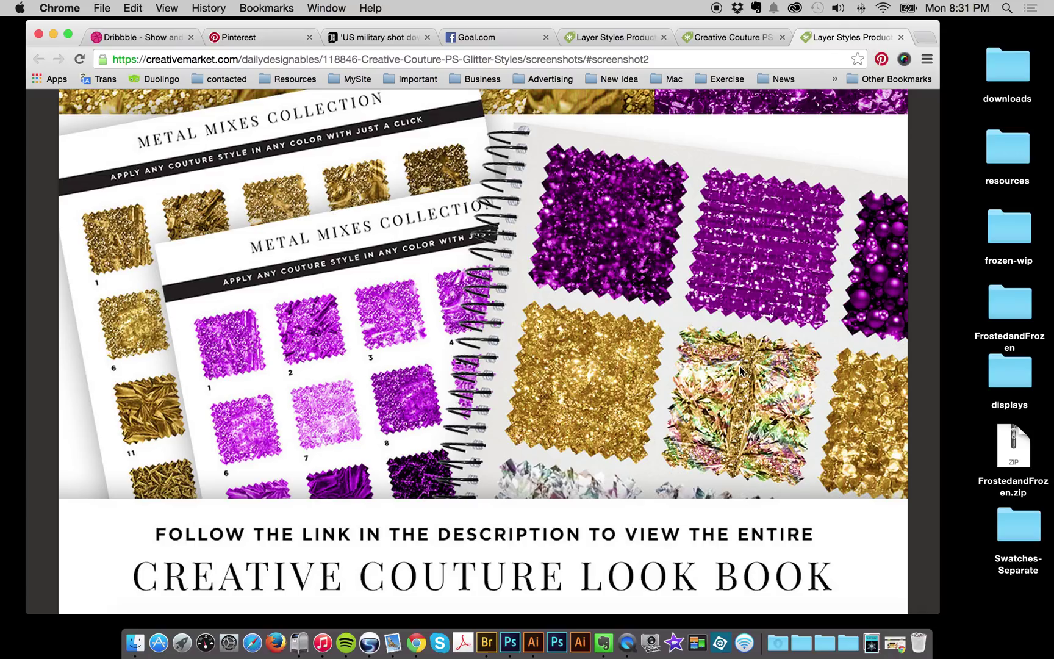
{"action": "left_click", "coordinate": [615, 38]}
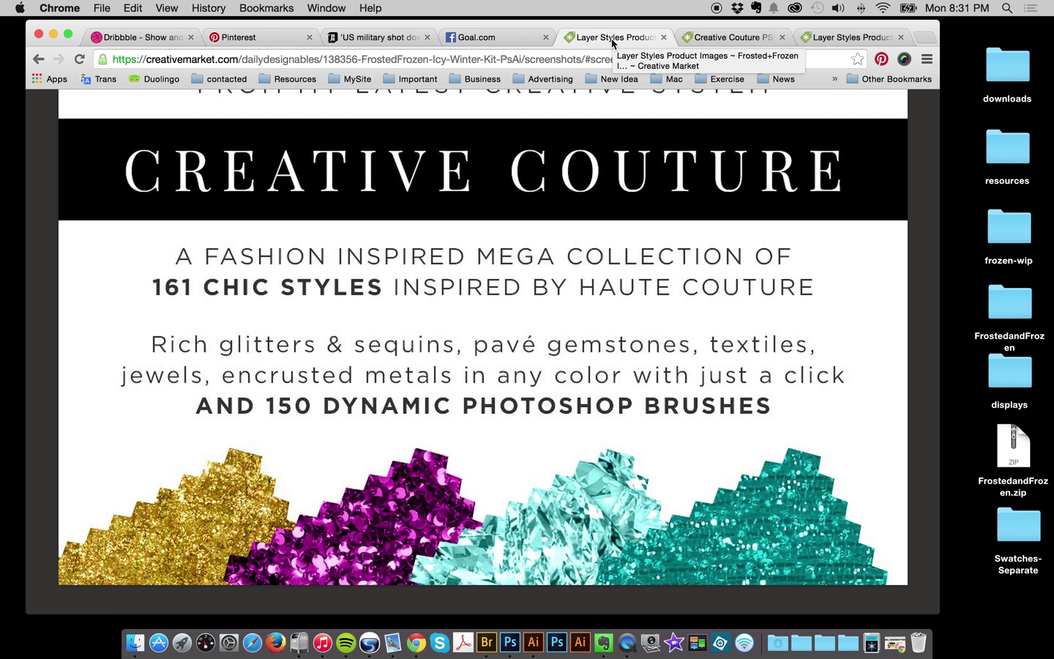
- Bring up Photoshop's Untitled-2 'frozen' document, check the Paint Bucket tool, then return to Move
{"action": "scroll", "coordinate": [629, 92], "scroll_direction": "up", "scroll_amount": 5}
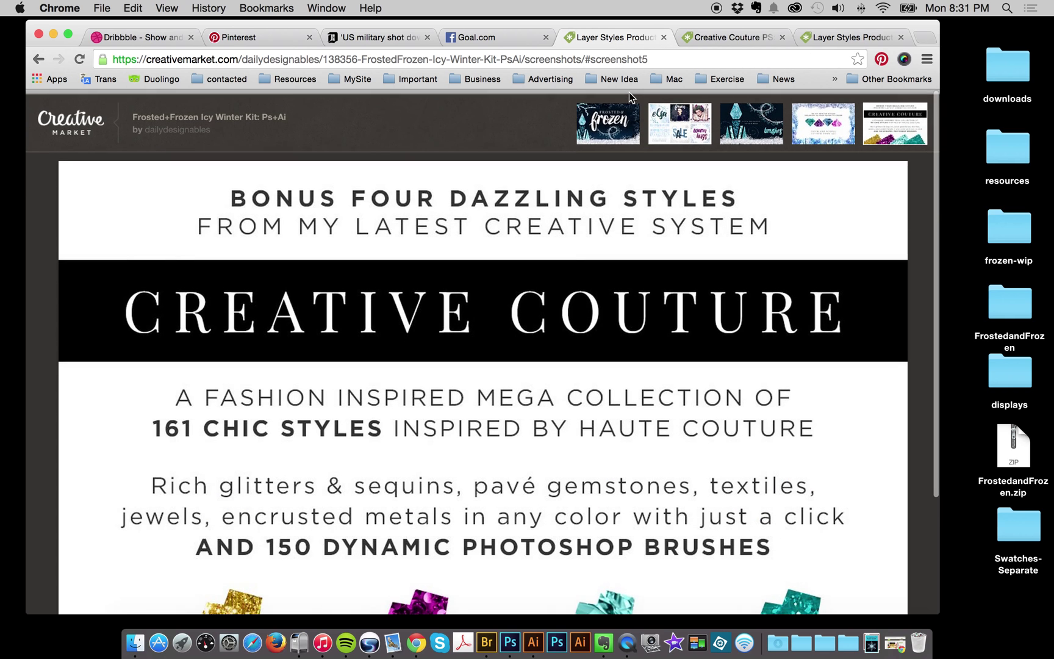
{"action": "left_click", "coordinate": [509, 643]}
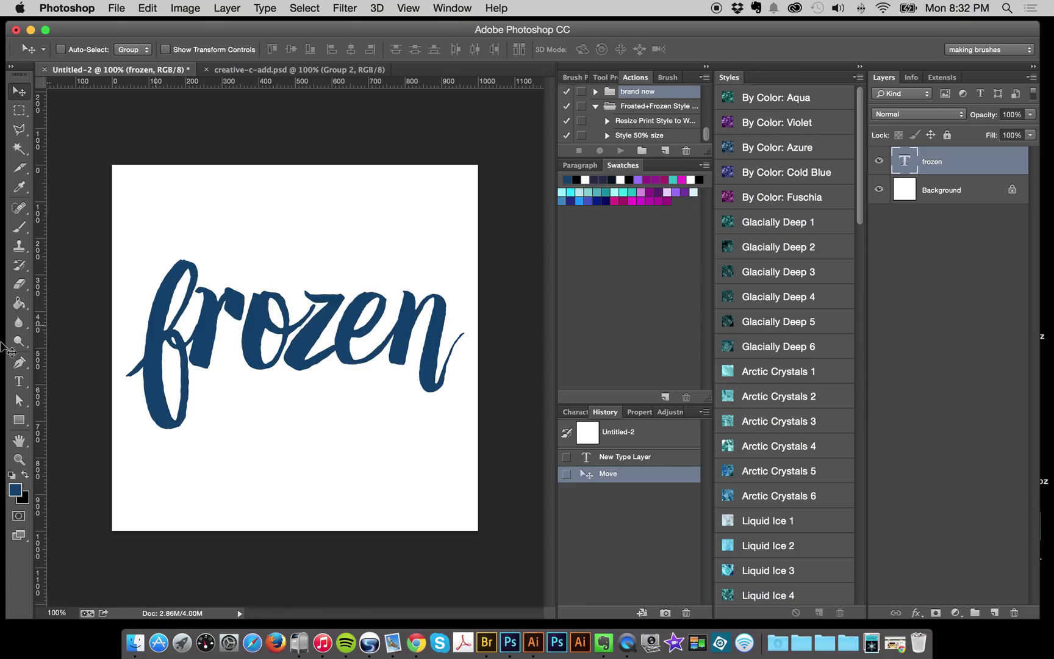
{"action": "left_click", "coordinate": [19, 303]}
{"action": "left_click_drag", "start_coordinate": [19, 303], "coordinate": [43, 314]}
{"action": "scroll", "coordinate": [731, 174], "scroll_direction": "down", "scroll_amount": 10}
{"action": "scroll", "coordinate": [730, 174], "scroll_direction": "up", "scroll_amount": 10}
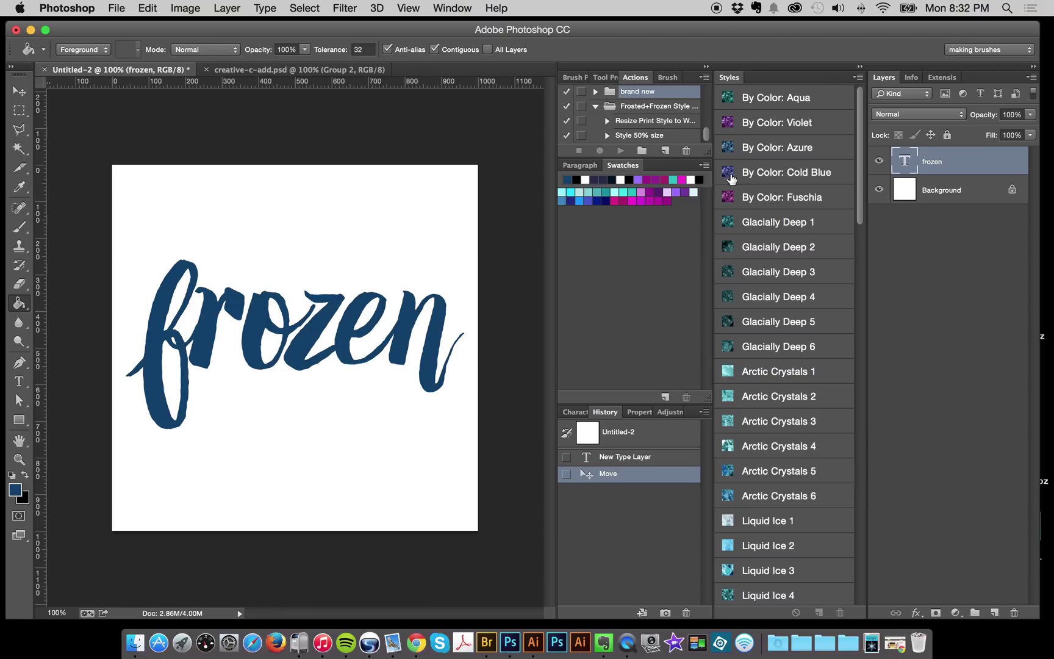
{"action": "left_click", "coordinate": [20, 93]}
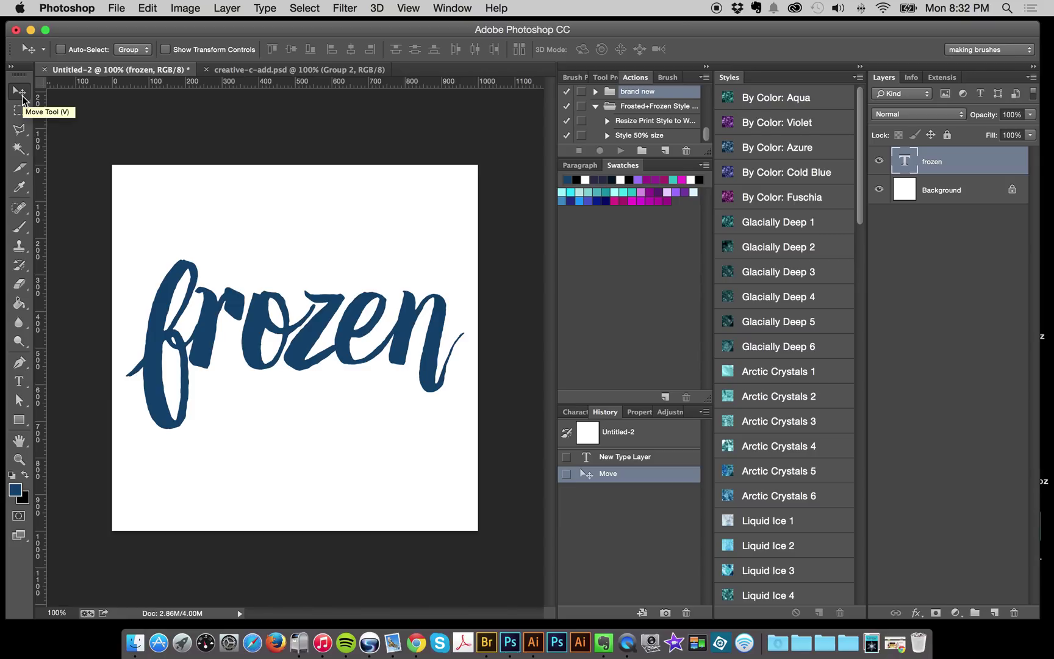
- Select the frozen text layer and dismiss the style library options unchanged
{"action": "left_click", "coordinate": [922, 187]}
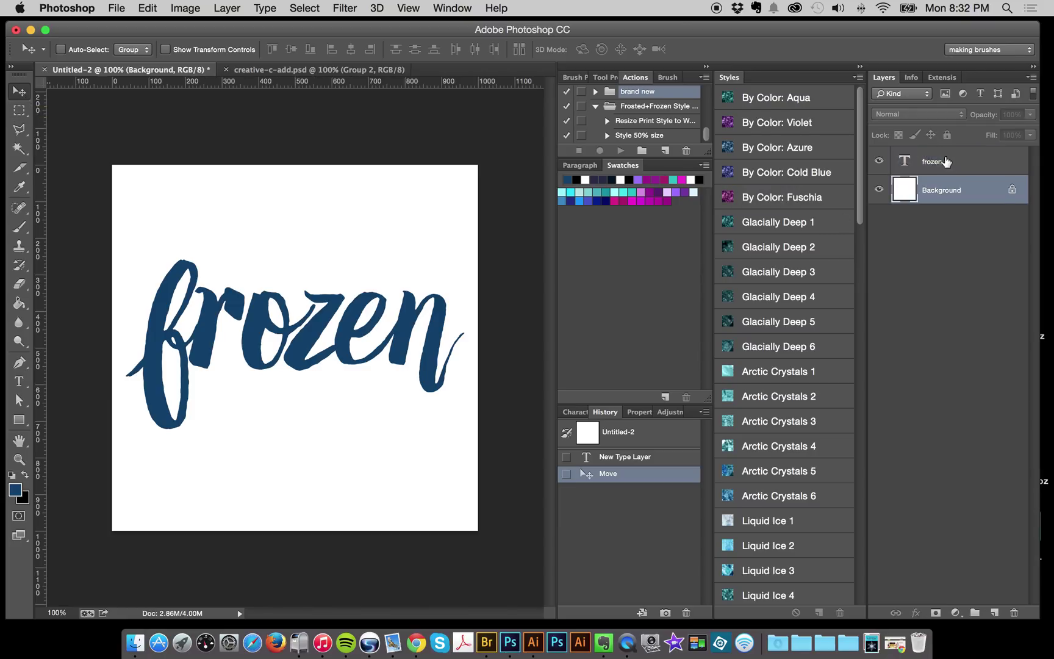
{"action": "left_click", "coordinate": [942, 159]}
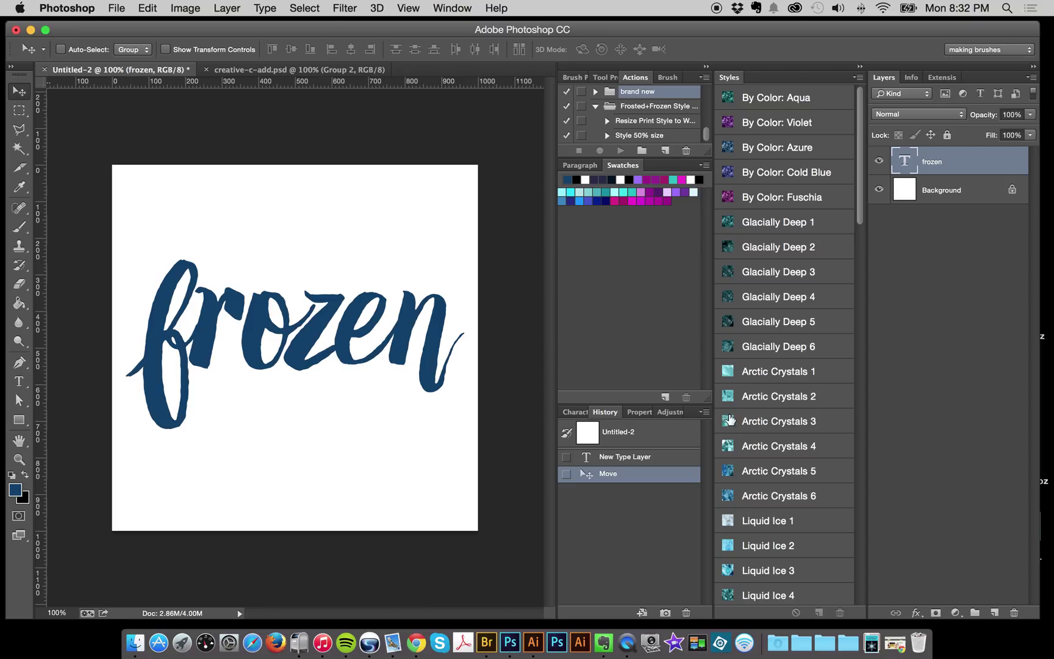
{"action": "left_click", "coordinate": [858, 78]}
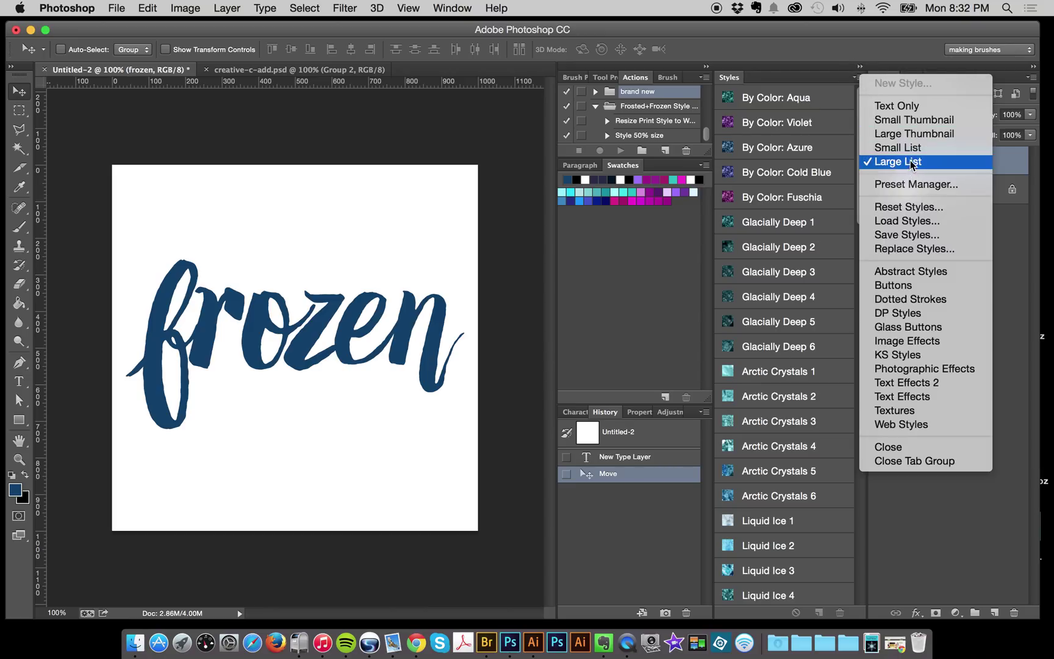
{"action": "left_click", "coordinate": [414, 247]}
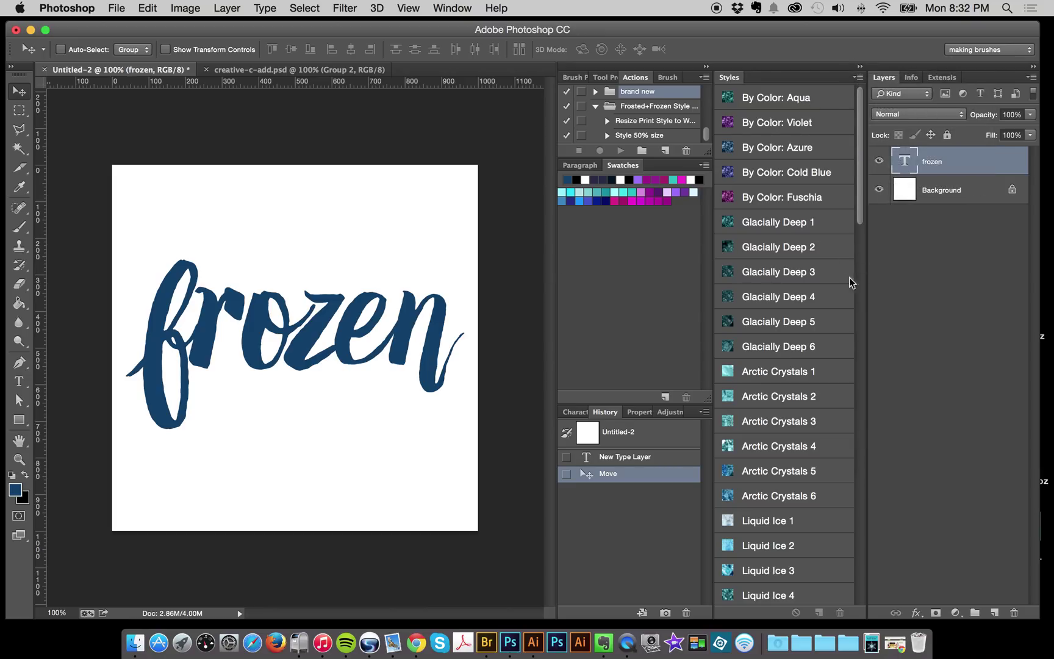
- Try Glacially Deep 2, Arctic Crystals 3, Liquid Ice 4 and 8, and Icy Sequins, ending on Liquid Ice 6
{"action": "left_click", "coordinate": [779, 249]}
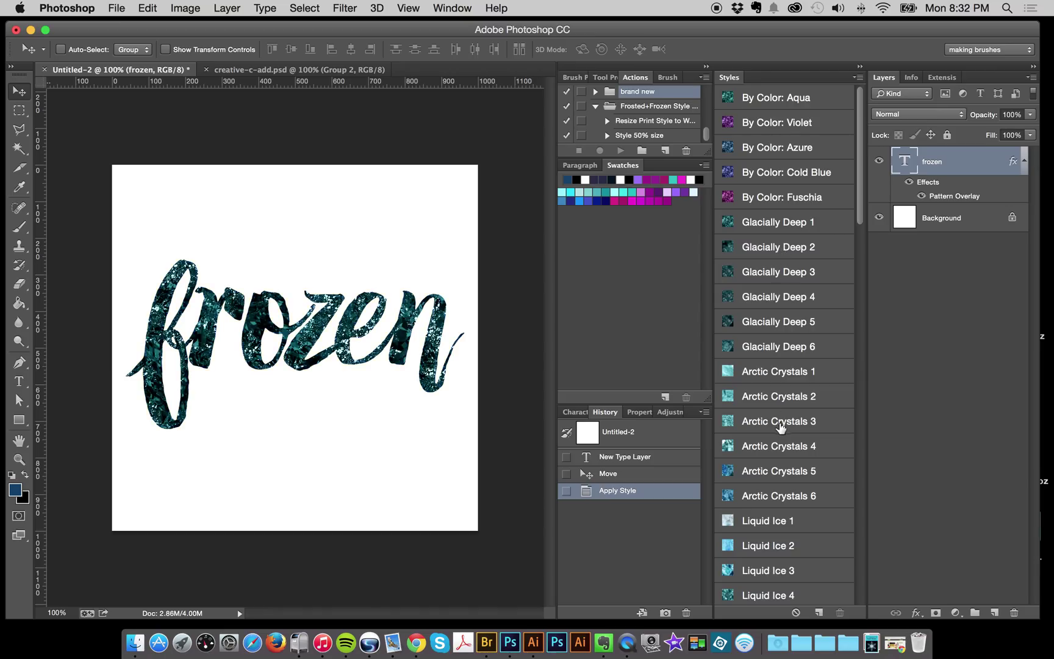
{"action": "left_click", "coordinate": [778, 423]}
{"action": "scroll", "coordinate": [781, 433], "scroll_direction": "down", "scroll_amount": 3}
{"action": "scroll", "coordinate": [782, 434], "scroll_direction": "down", "scroll_amount": 2}
{"action": "left_click", "coordinate": [771, 353]}
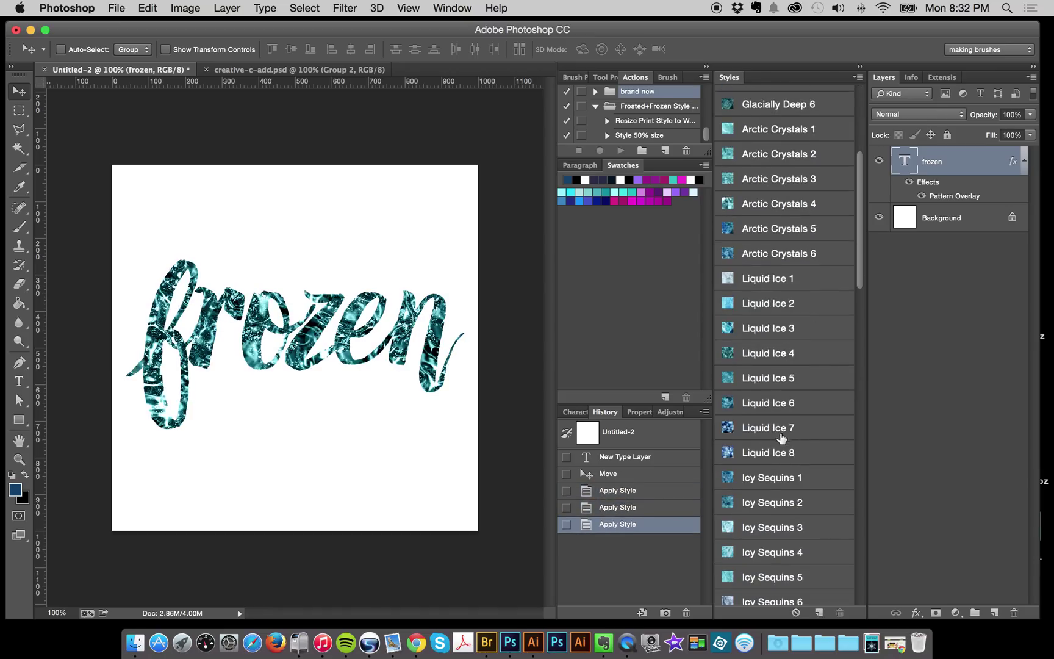
{"action": "left_click", "coordinate": [770, 461]}
{"action": "scroll", "coordinate": [771, 467], "scroll_direction": "down", "scroll_amount": 5}
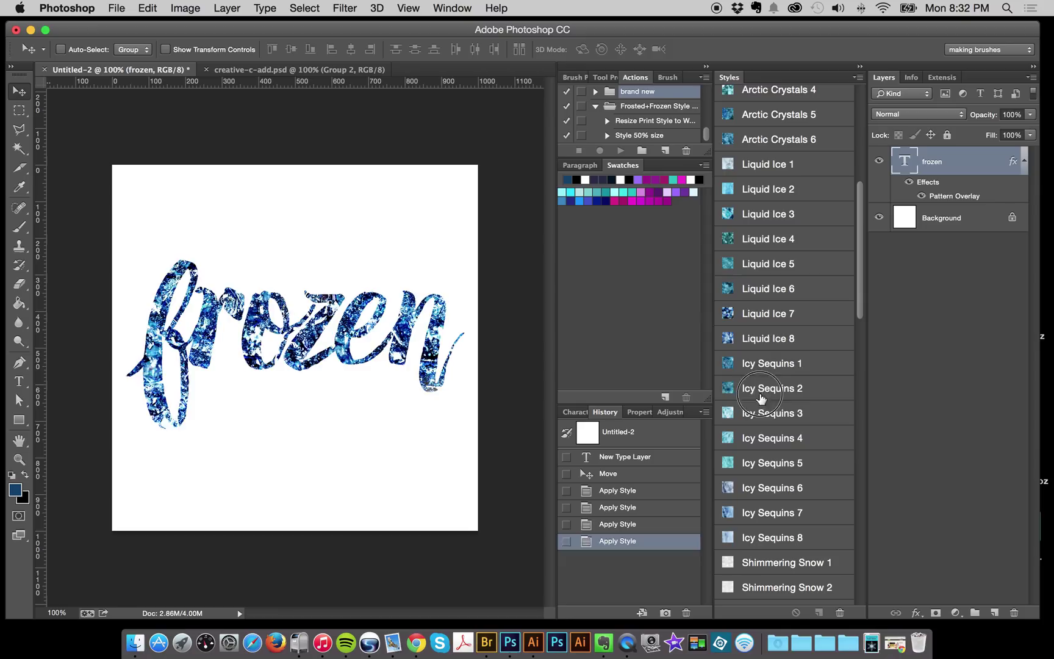
{"action": "left_click", "coordinate": [796, 463]}
{"action": "scroll", "coordinate": [793, 465], "scroll_direction": "down", "scroll_amount": 4}
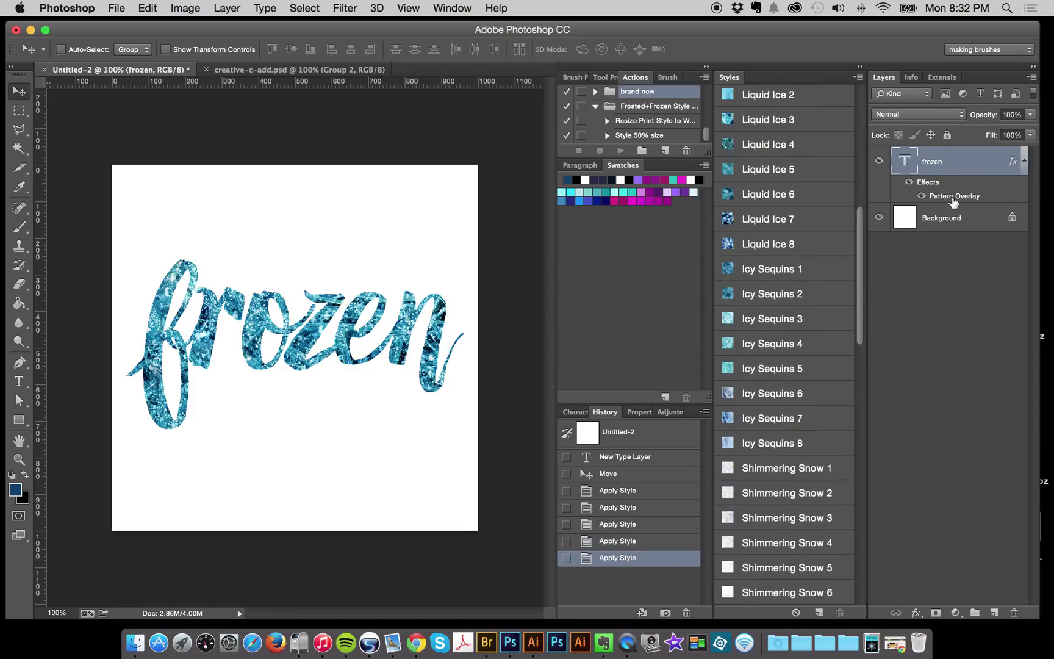
{"action": "left_click", "coordinate": [782, 394]}
{"action": "left_click", "coordinate": [779, 199]}
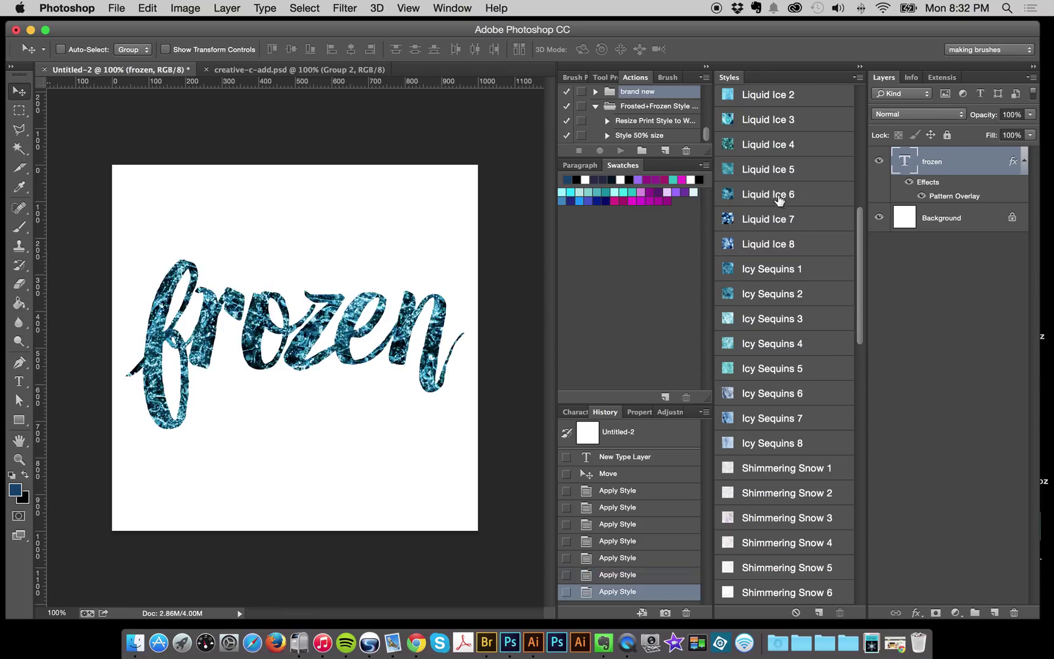
{"action": "double_click", "coordinate": [955, 195]}
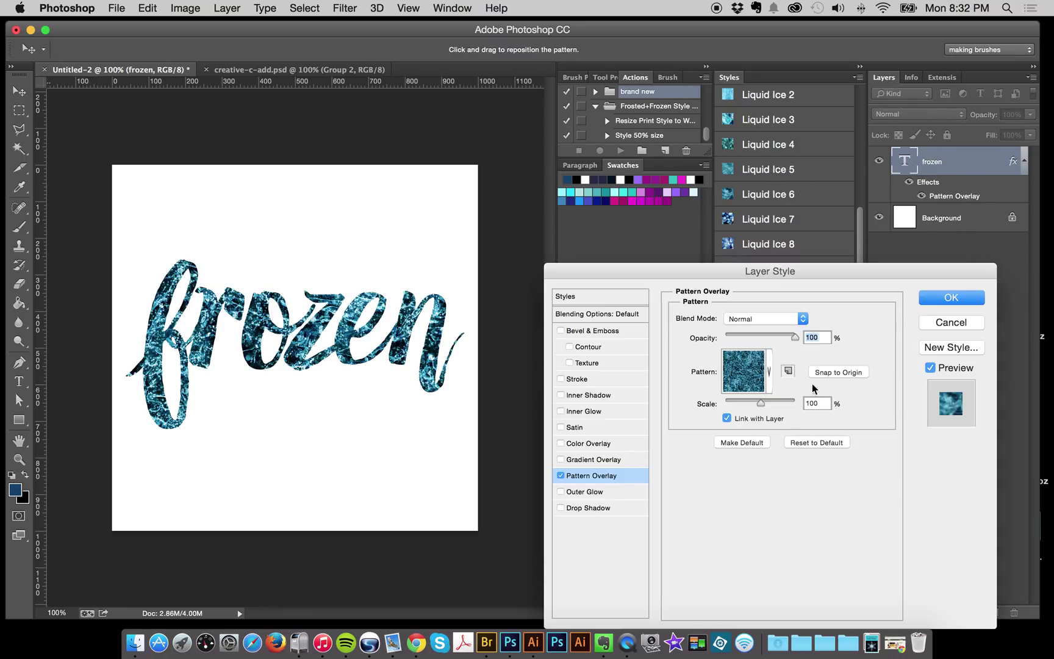
{"action": "left_click", "coordinate": [815, 404]}
{"action": "type", "text": "50"}
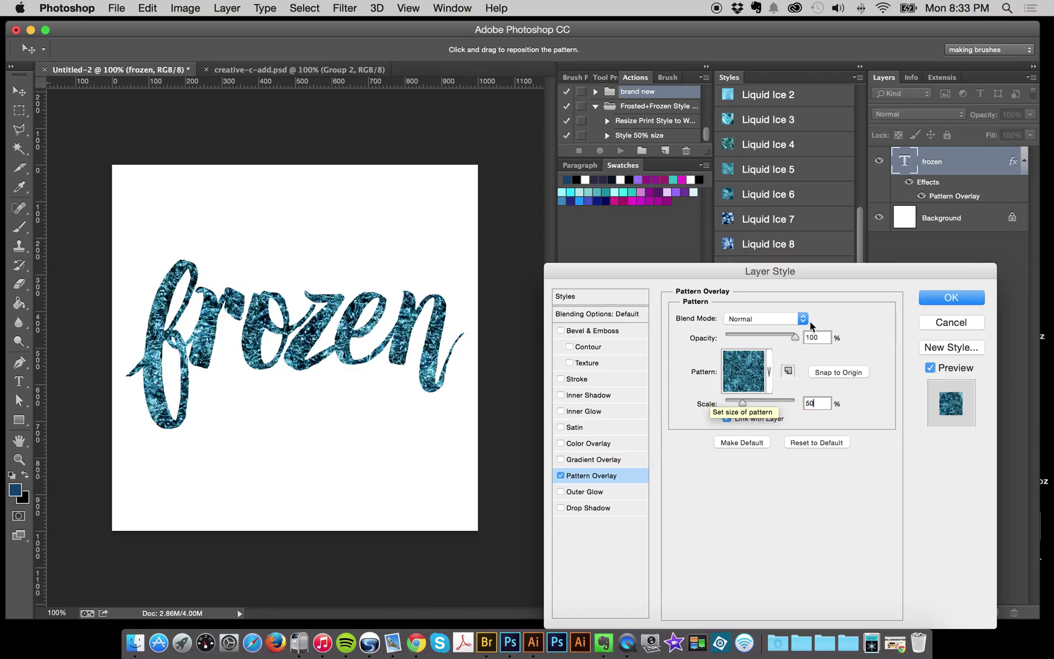
{"action": "left_click", "coordinate": [944, 324]}
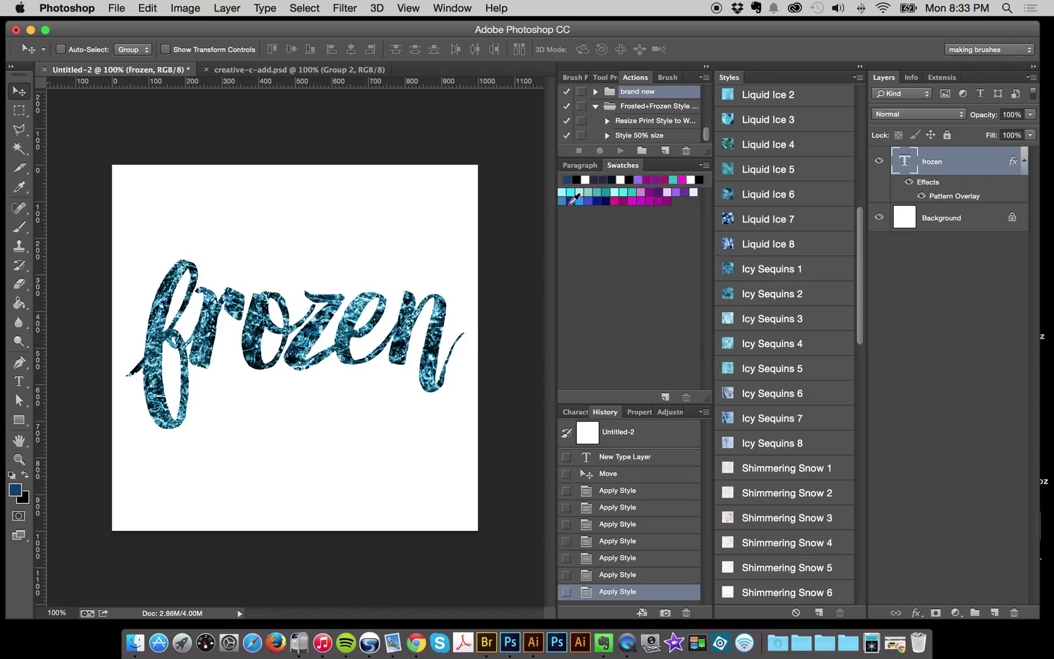
{"action": "scroll", "coordinate": [817, 205], "scroll_direction": "up", "scroll_amount": 3}
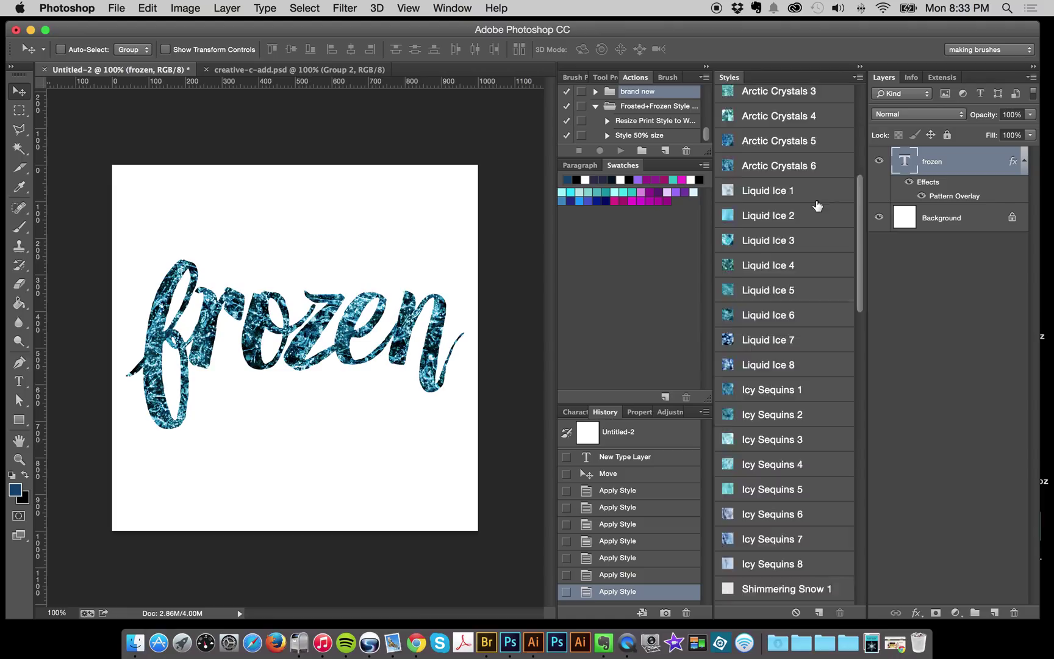
{"action": "scroll", "coordinate": [817, 205], "scroll_direction": "up", "scroll_amount": 8}
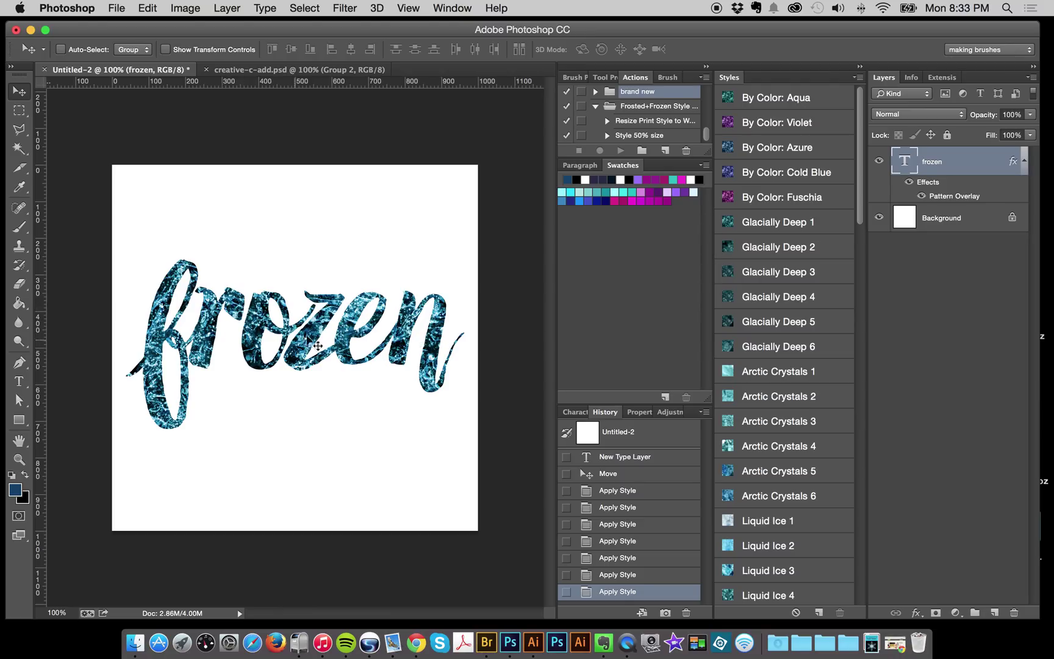
- Apply the By Color: Fuschia style to frozen and open its layer effect settings
{"action": "left_click", "coordinate": [777, 203]}
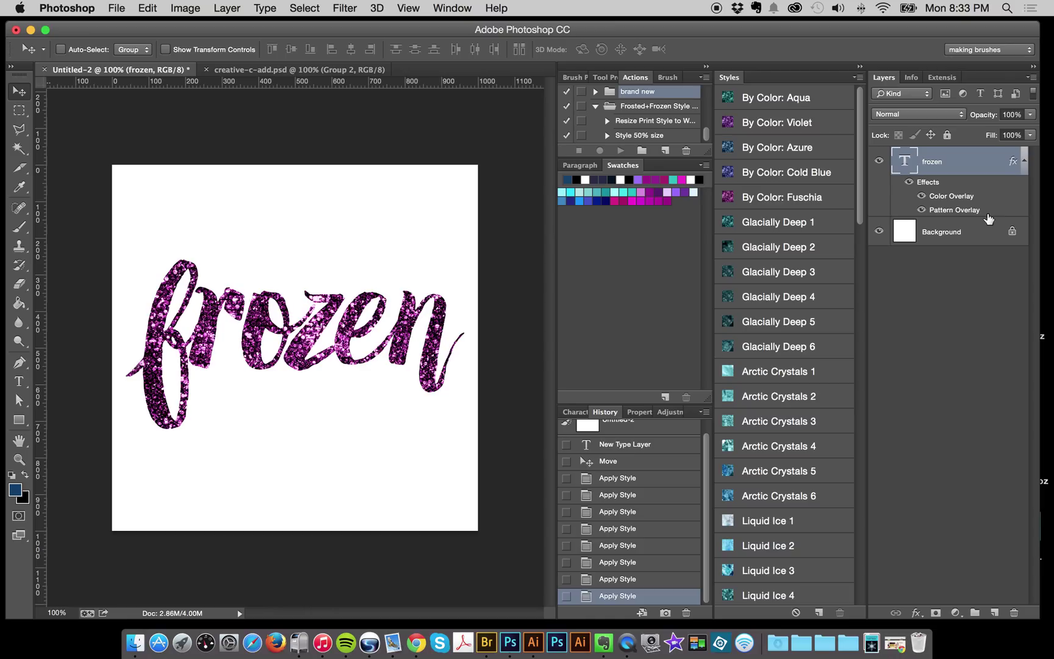
{"action": "double_click", "coordinate": [954, 210]}
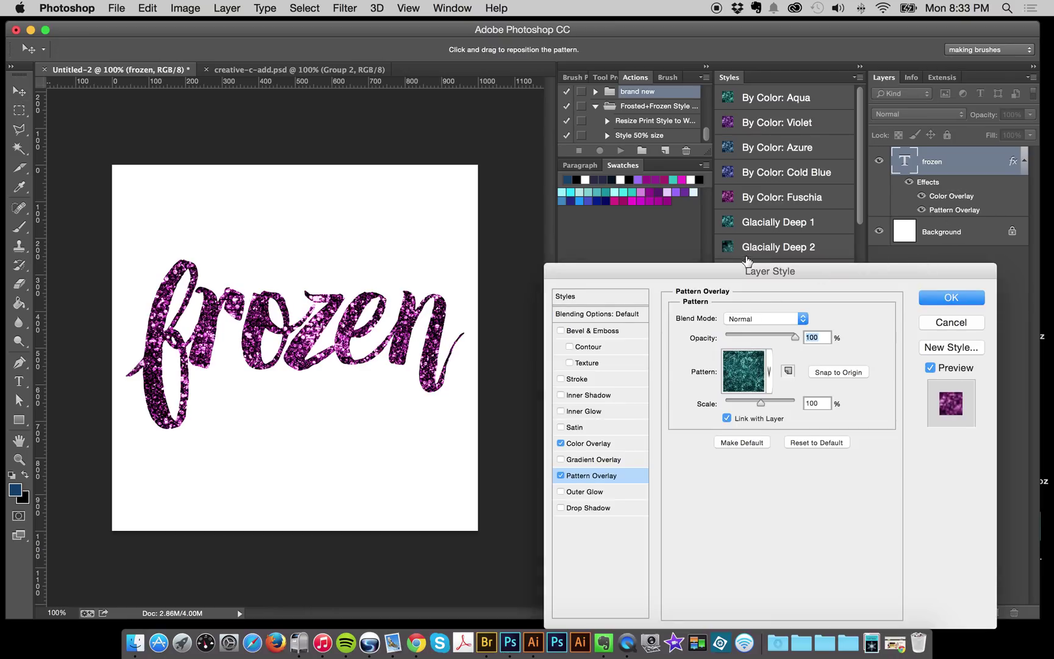
{"action": "left_click_drag", "start_coordinate": [746, 263], "coordinate": [734, 223]}
- Compare Overlay and Color blend modes on the Color Overlay, keeping Hue for a magenta tint
{"action": "left_click", "coordinate": [604, 405]}
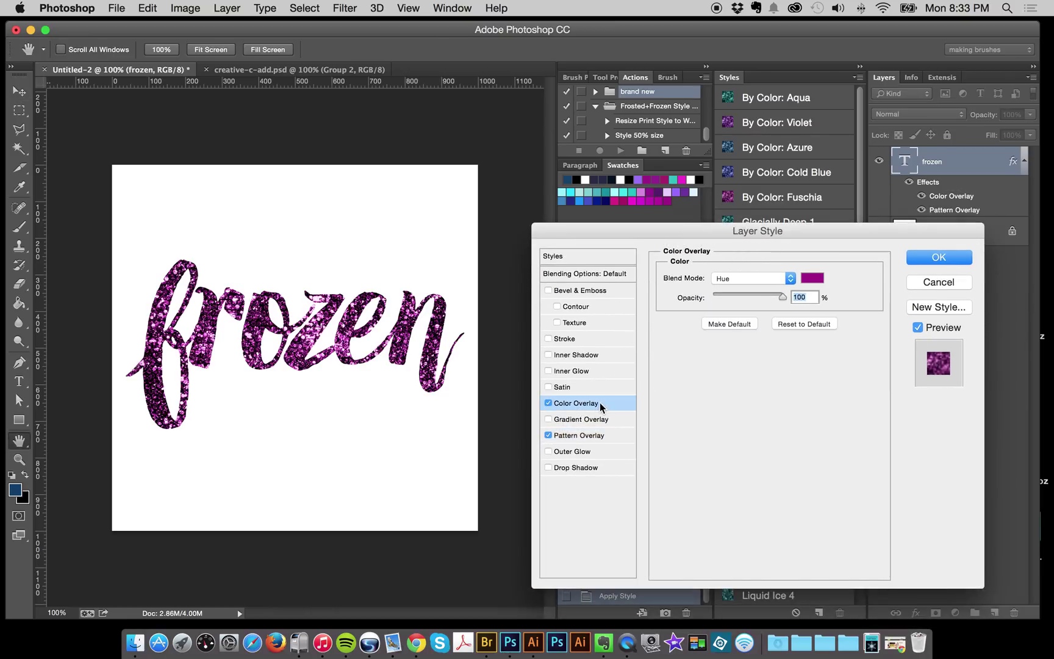
{"action": "left_click", "coordinate": [764, 280]}
{"action": "left_click", "coordinate": [764, 281]}
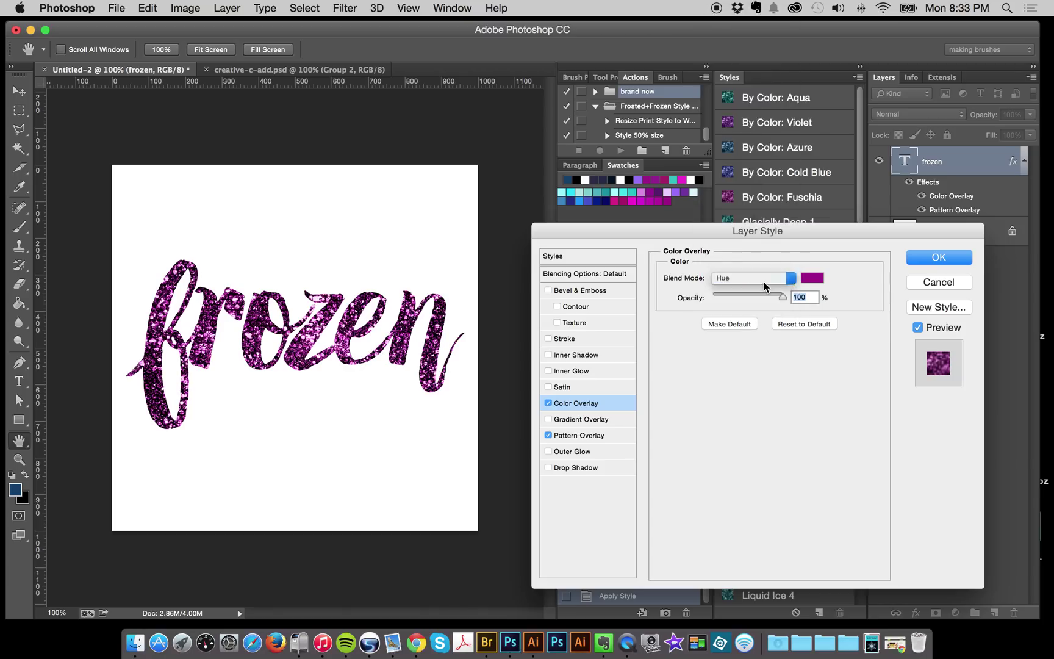
{"action": "left_click", "coordinate": [764, 281]}
{"action": "left_click", "coordinate": [759, 160]}
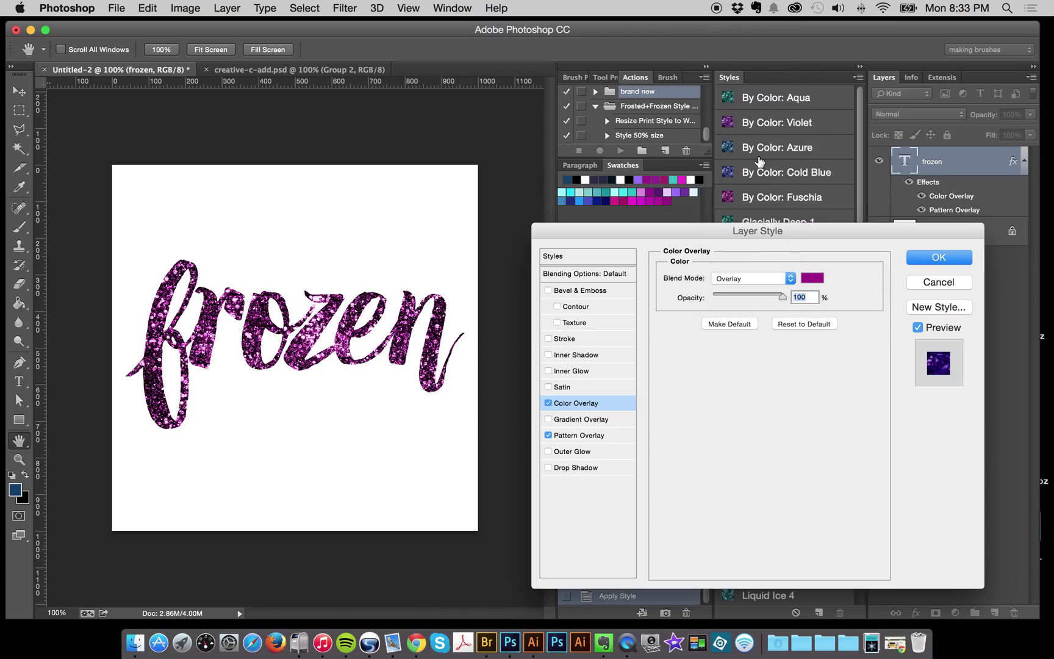
{"action": "left_click", "coordinate": [738, 278]}
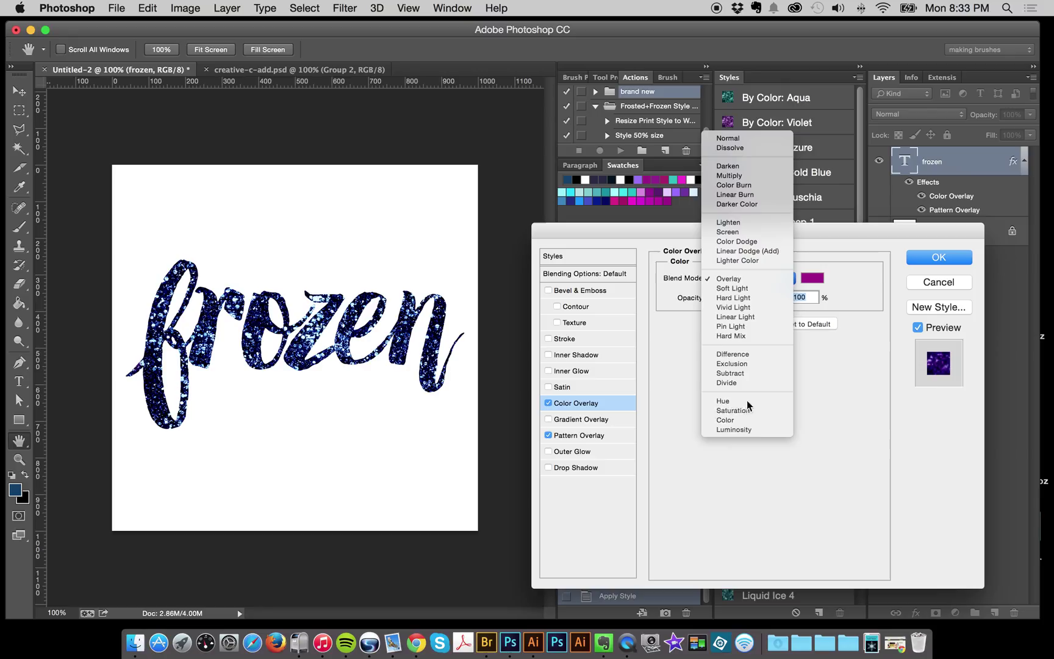
{"action": "left_click", "coordinate": [742, 420]}
{"action": "left_click", "coordinate": [760, 275]}
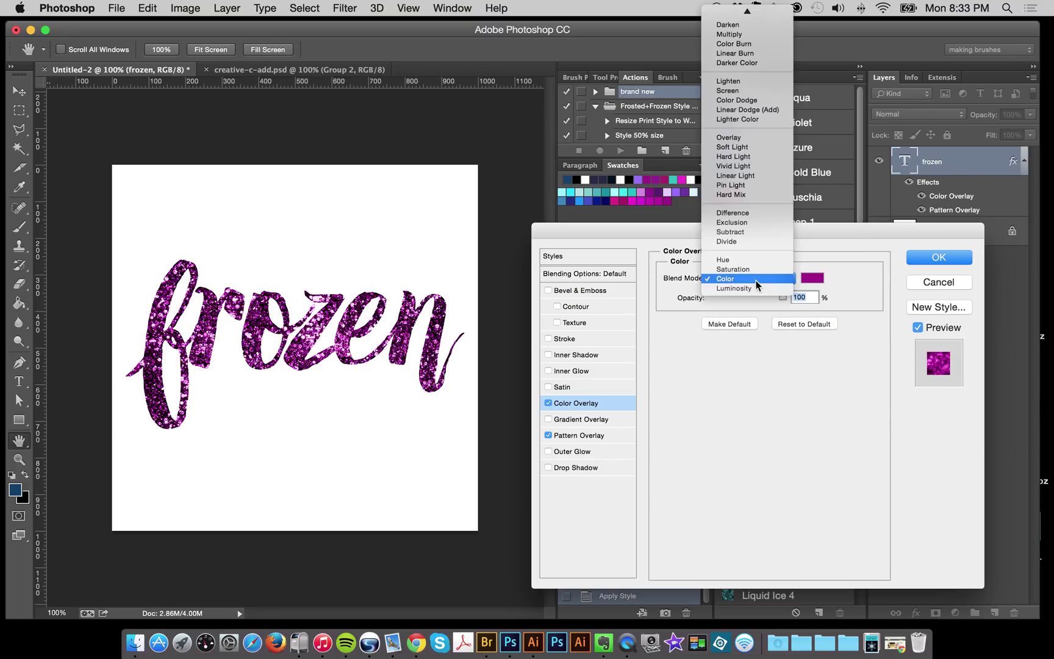
{"action": "left_click", "coordinate": [755, 261]}
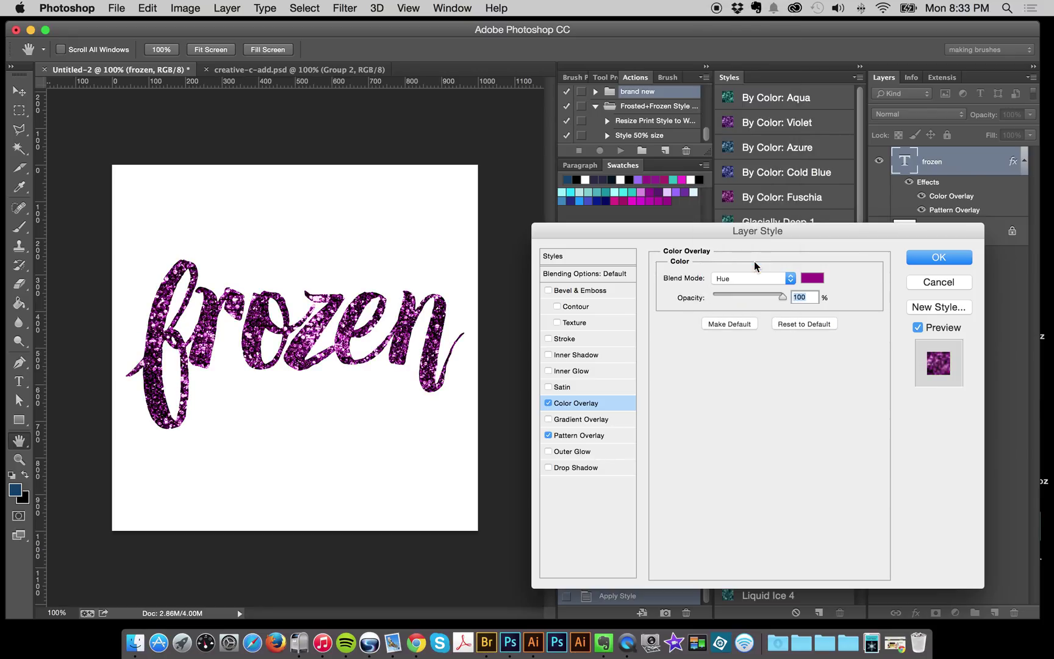
{"action": "left_click_drag", "start_coordinate": [750, 232], "coordinate": [767, 230]}
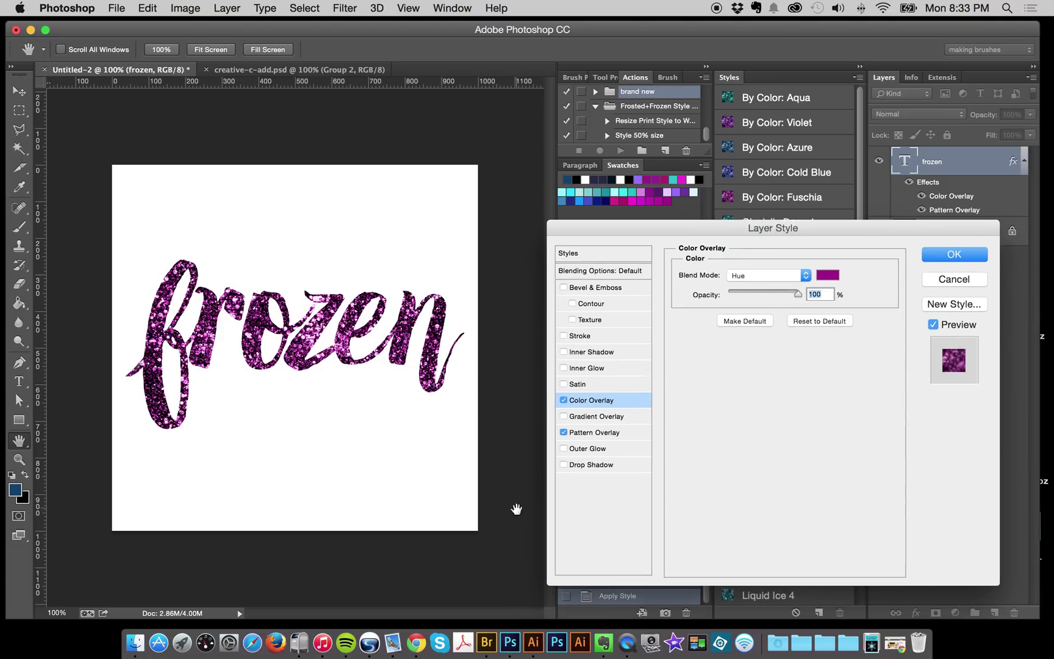
{"action": "left_click", "coordinate": [599, 433]}
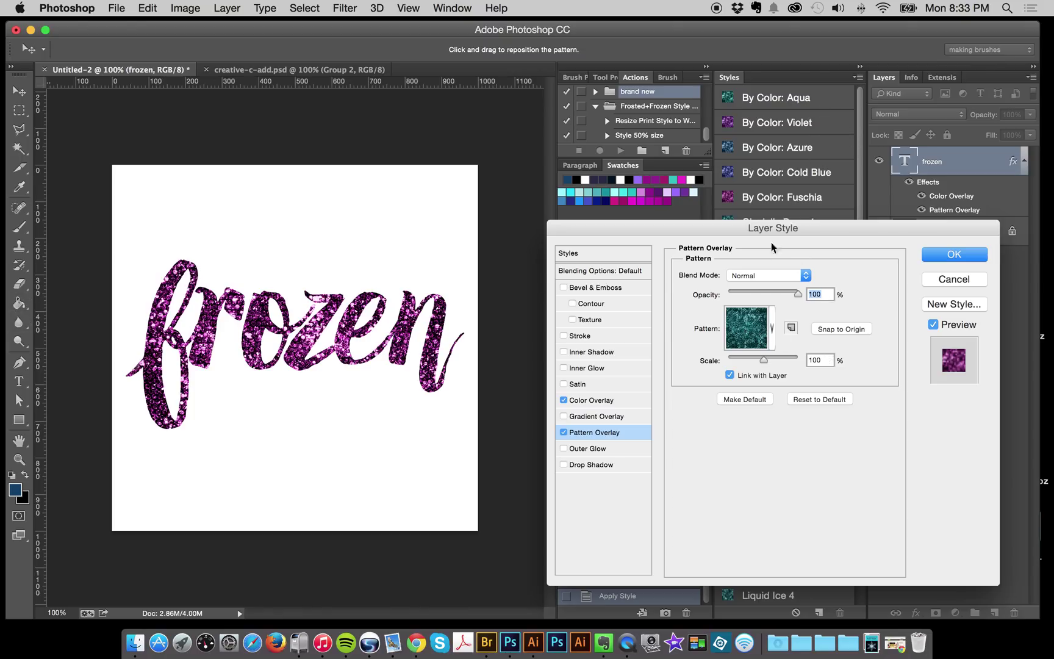
- Reopen the frozen text layer's Pattern Overlay settings, briefly checking the Color Overlay options
{"action": "left_click", "coordinate": [953, 278]}
{"action": "scroll", "coordinate": [805, 146], "scroll_direction": "down", "scroll_amount": 15}
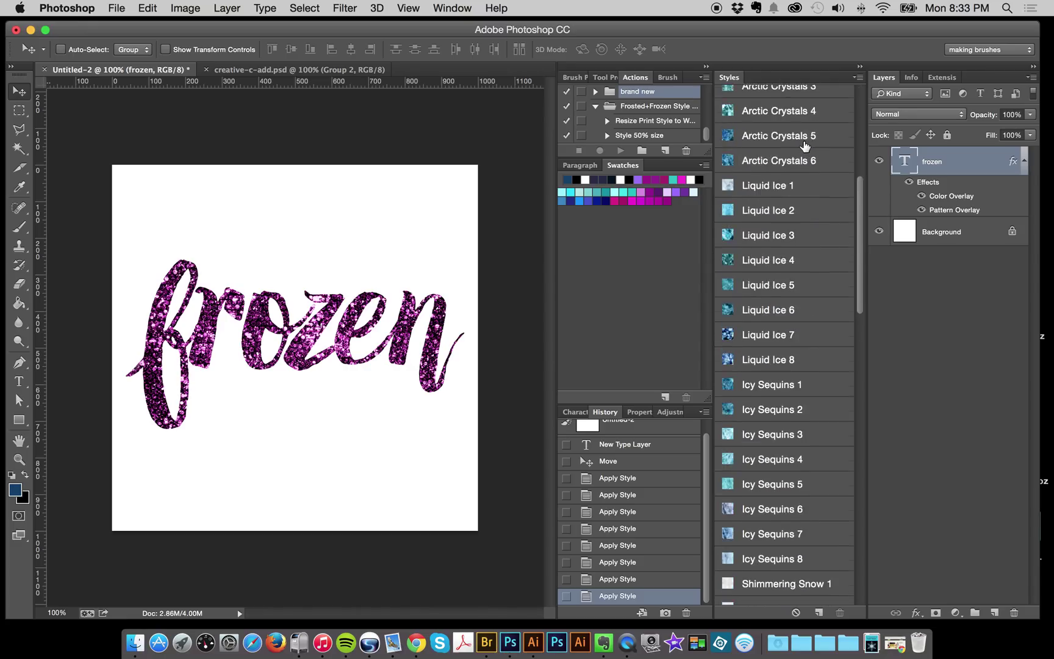
{"action": "scroll", "coordinate": [805, 146], "scroll_direction": "up", "scroll_amount": 15}
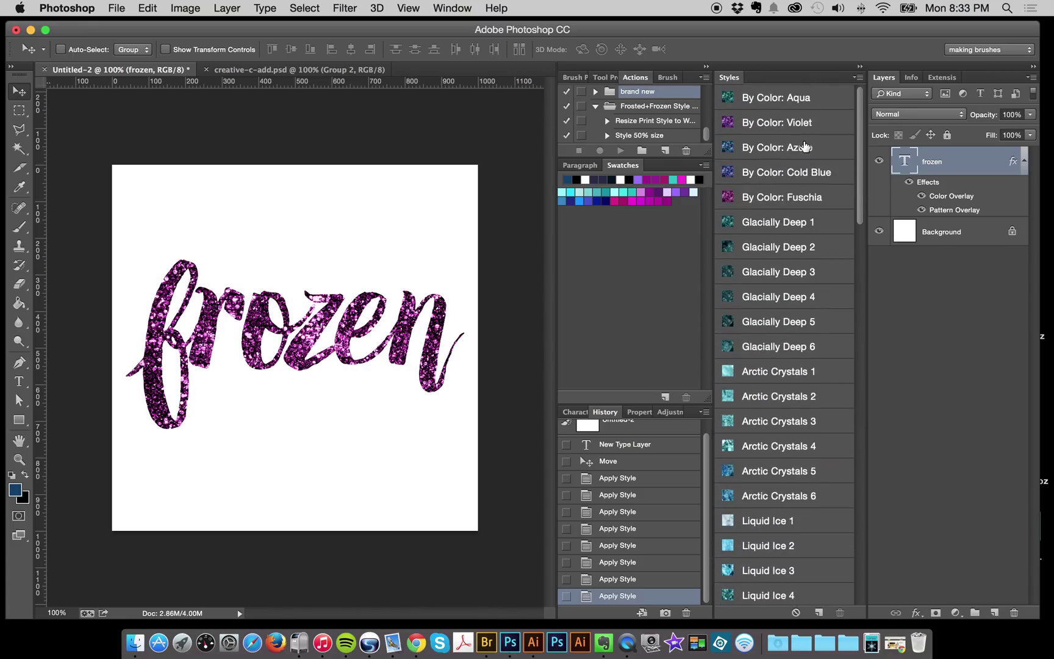
{"action": "double_click", "coordinate": [961, 212]}
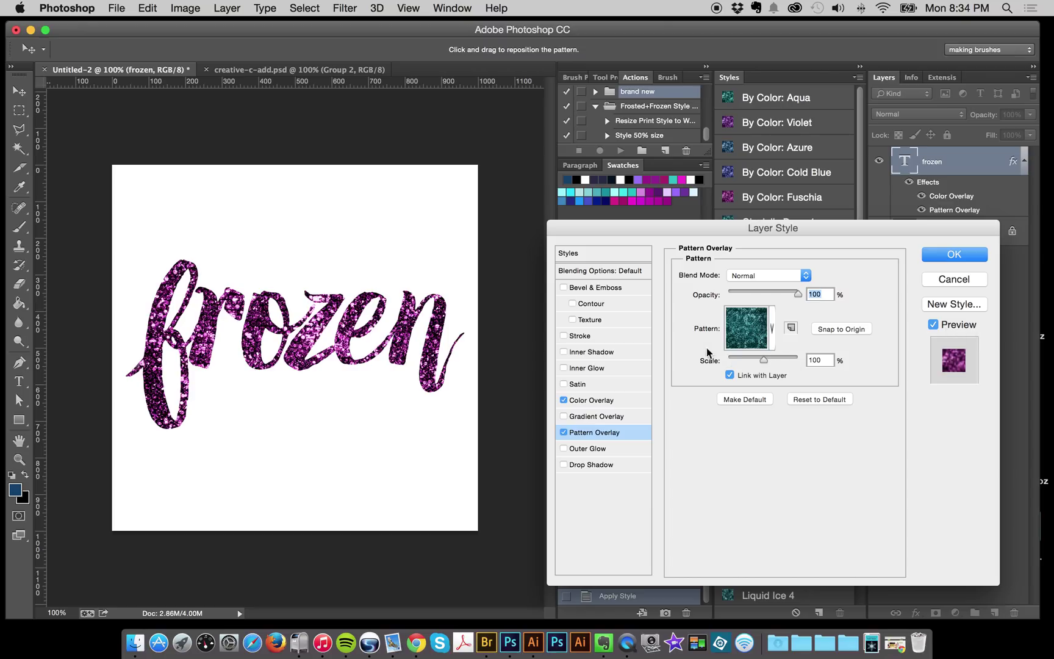
{"action": "left_click", "coordinate": [957, 255]}
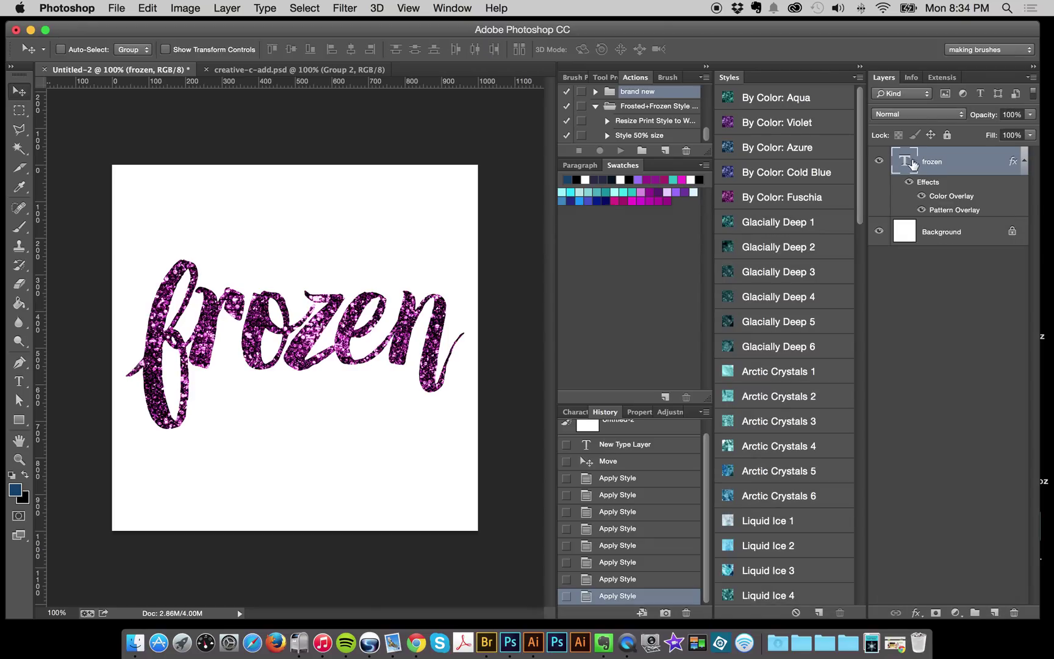
{"action": "double_click", "coordinate": [955, 211]}
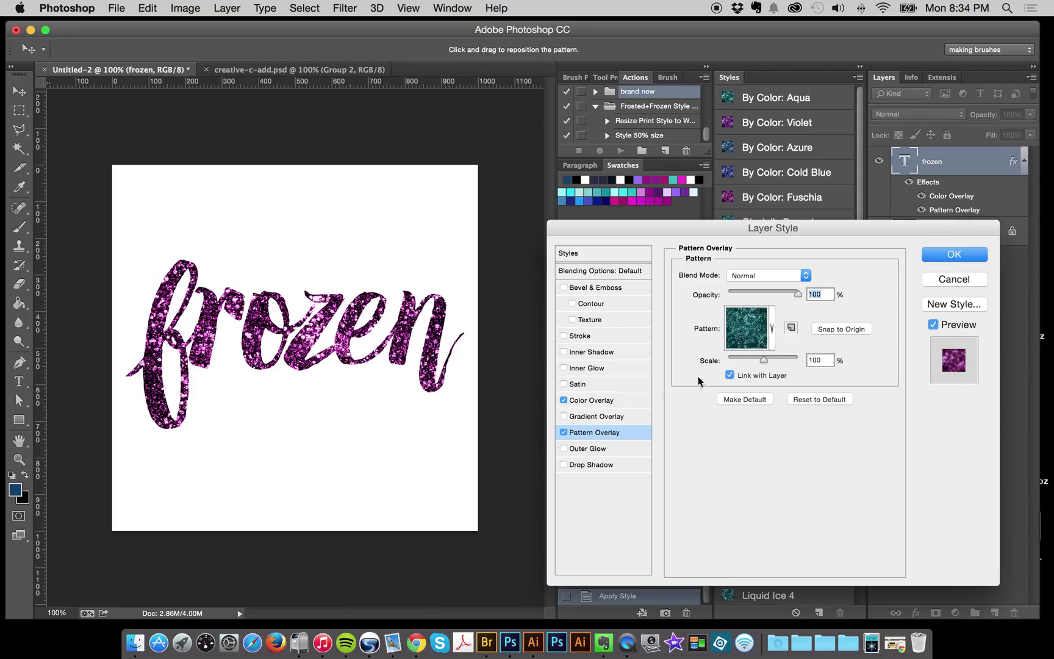
{"action": "left_click", "coordinate": [607, 400]}
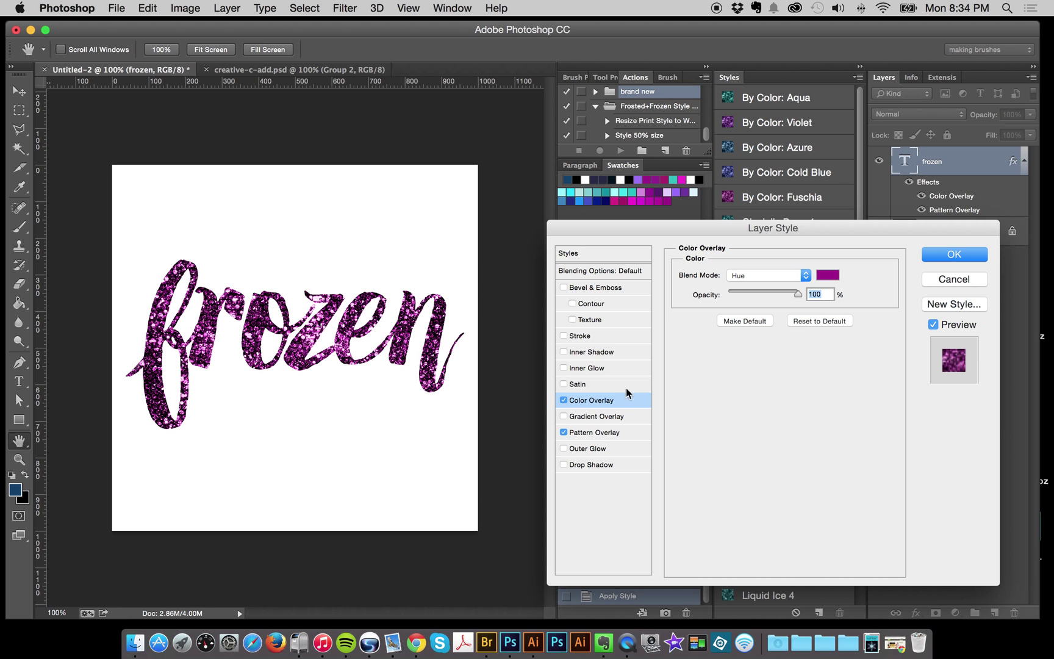
{"action": "left_click", "coordinate": [607, 432]}
- Preview Glacially Deep, Arctic Crystals, Liquid Ice, Icy Sequins and Shimmering Snow patterns on the lettering
{"action": "left_click", "coordinate": [722, 323]}
{"action": "scroll", "coordinate": [768, 406], "scroll_direction": "down", "scroll_amount": 15}
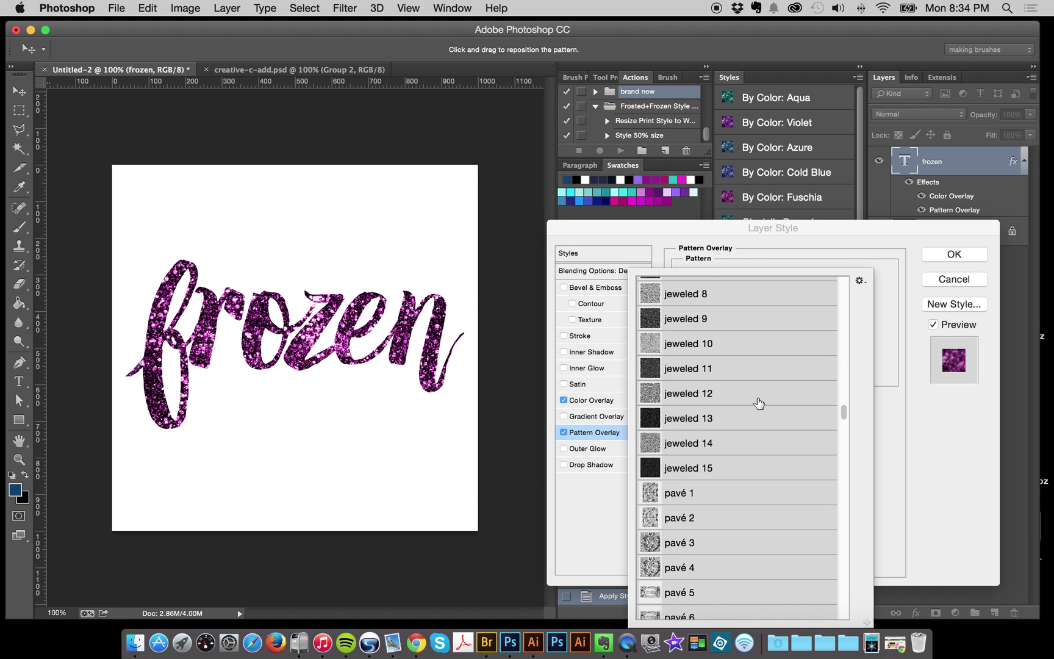
{"action": "scroll", "coordinate": [767, 408], "scroll_direction": "up", "scroll_amount": 10}
{"action": "left_click", "coordinate": [703, 364]}
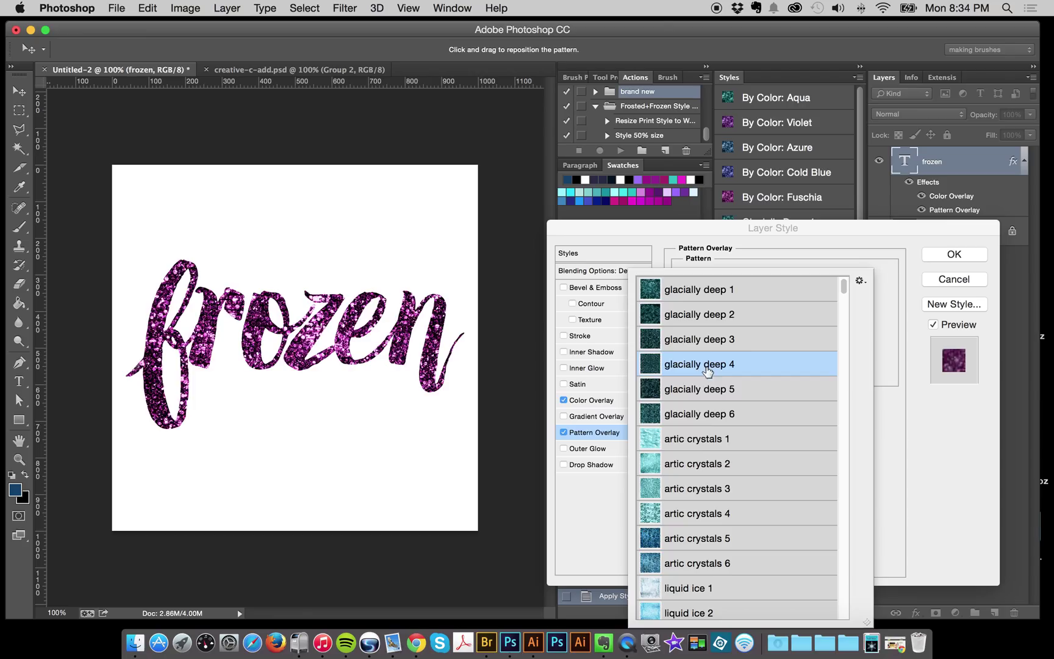
{"action": "left_click", "coordinate": [699, 414]}
{"action": "left_click", "coordinate": [699, 437]}
{"action": "scroll", "coordinate": [699, 438], "scroll_direction": "down", "scroll_amount": 5}
{"action": "left_click", "coordinate": [699, 401]}
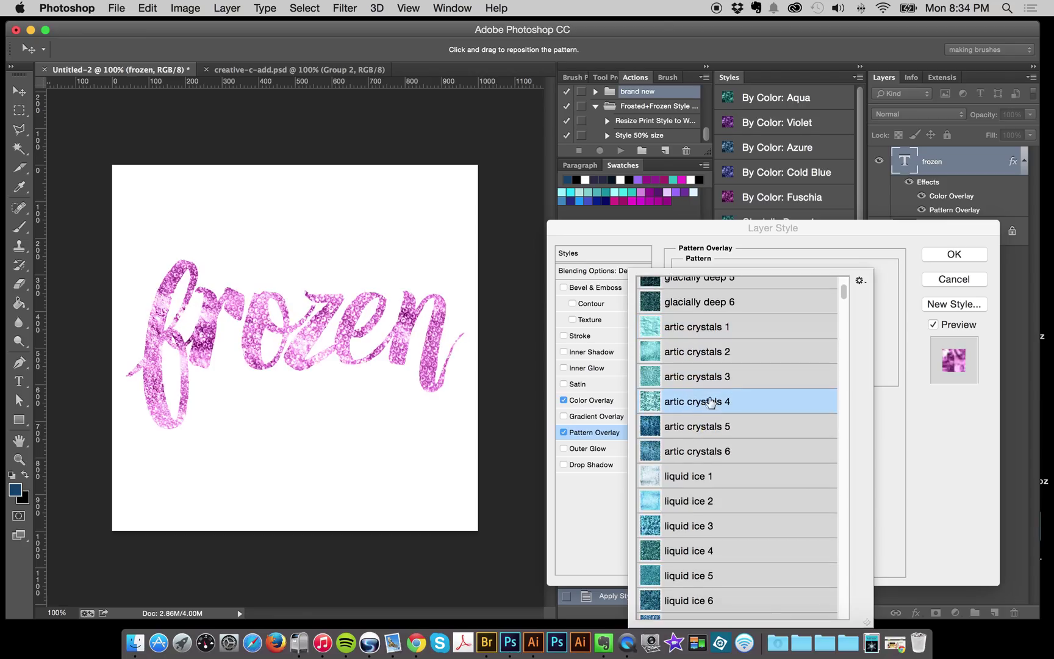
{"action": "left_click", "coordinate": [701, 451]}
{"action": "left_click", "coordinate": [701, 481]}
{"action": "left_click", "coordinate": [703, 524]}
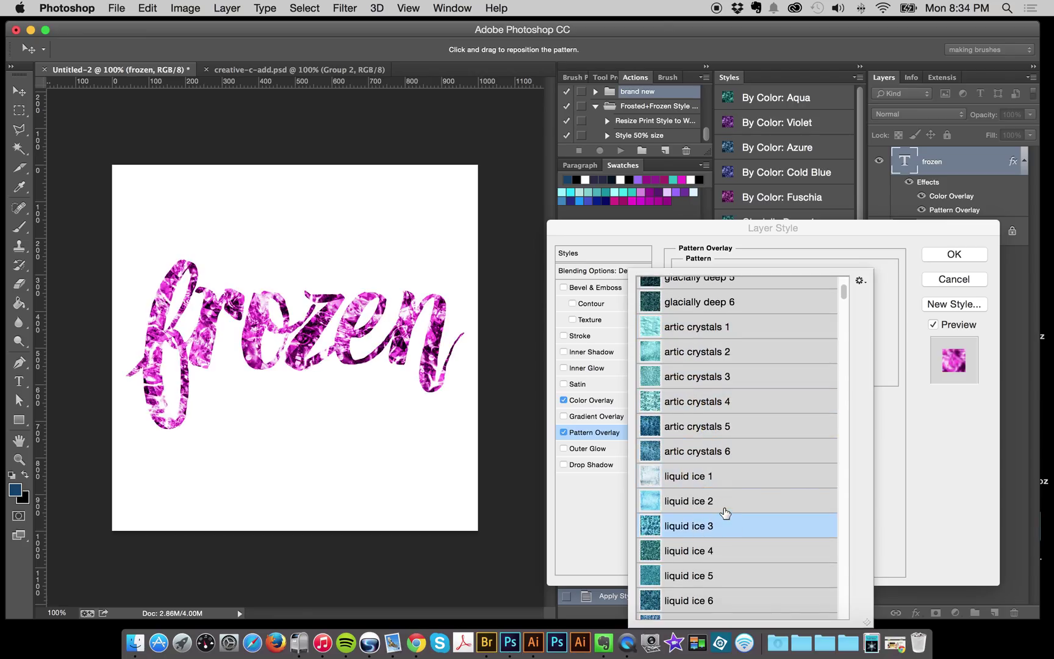
{"action": "scroll", "coordinate": [705, 427], "scroll_direction": "down", "scroll_amount": 5}
{"action": "left_click", "coordinate": [702, 385]}
{"action": "left_click", "coordinate": [715, 458]}
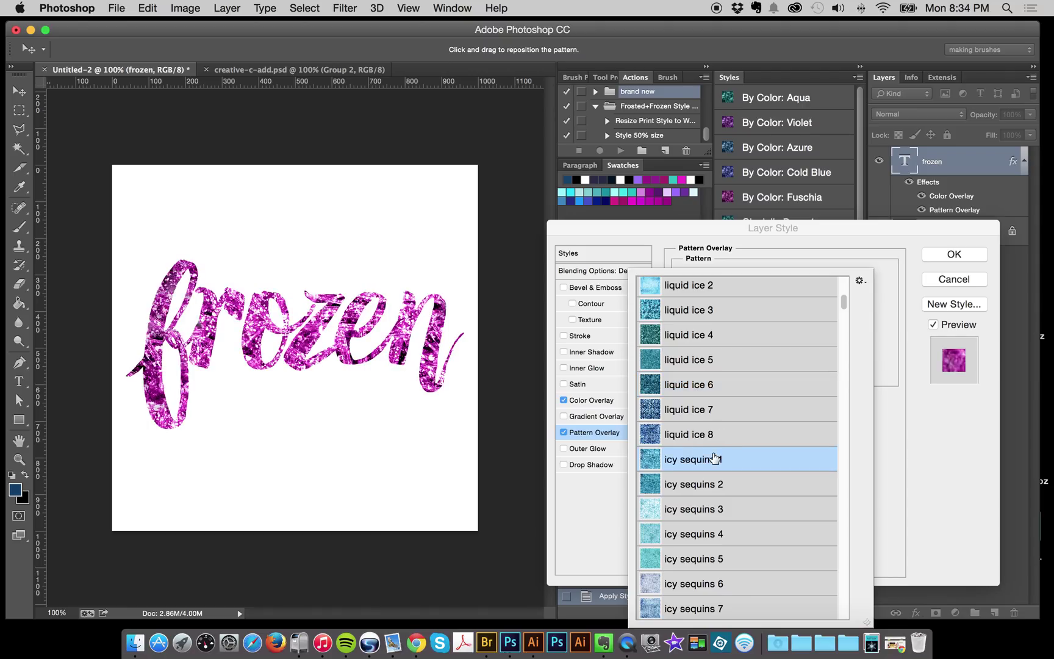
{"action": "scroll", "coordinate": [715, 459], "scroll_direction": "down", "scroll_amount": 4}
{"action": "left_click", "coordinate": [718, 420]}
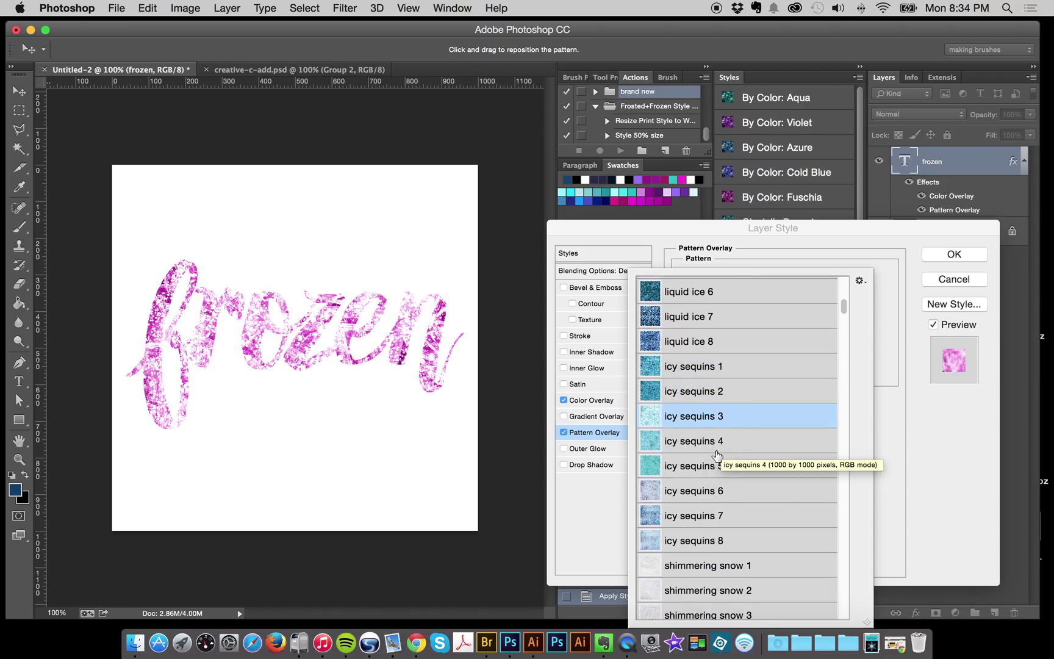
{"action": "scroll", "coordinate": [720, 464], "scroll_direction": "down", "scroll_amount": 5}
{"action": "scroll", "coordinate": [732, 424], "scroll_direction": "down", "scroll_amount": 2}
{"action": "left_click", "coordinate": [732, 414]}
{"action": "scroll", "coordinate": [732, 442], "scroll_direction": "up", "scroll_amount": 3}
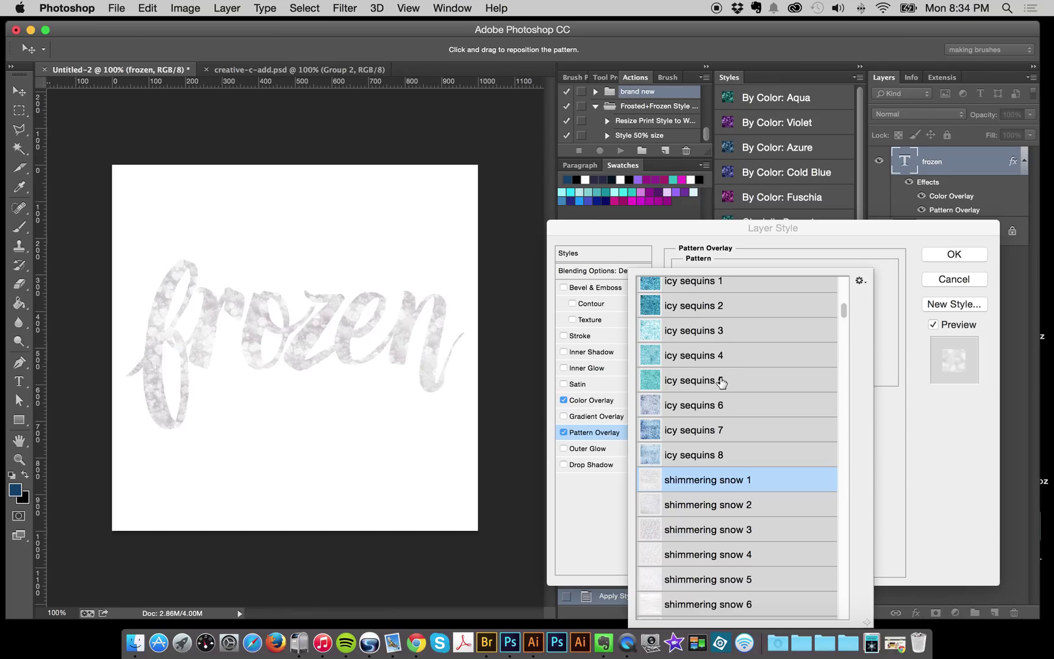
{"action": "left_click", "coordinate": [720, 381]}
{"action": "left_click", "coordinate": [720, 333]}
{"action": "scroll", "coordinate": [726, 366], "scroll_direction": "up", "scroll_amount": 10}
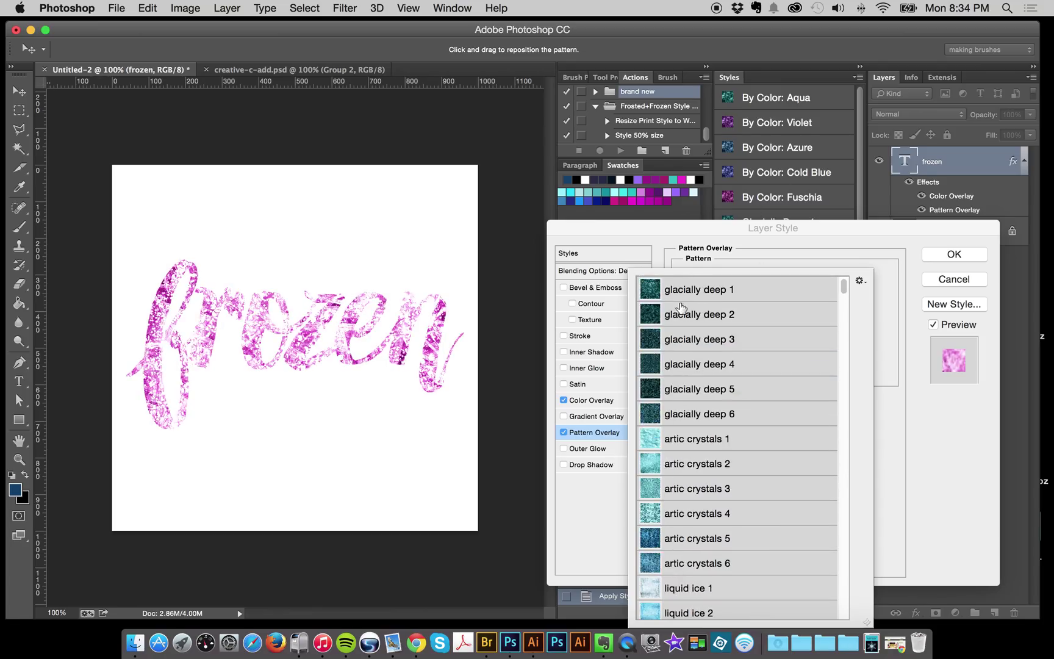
- Compare Glacially Deep 1–6, Arctic Crystals and Liquid Ice 8, then apply Glacially Deep 4 and confirm
{"action": "left_click", "coordinate": [700, 291]}
{"action": "left_click", "coordinate": [719, 323]}
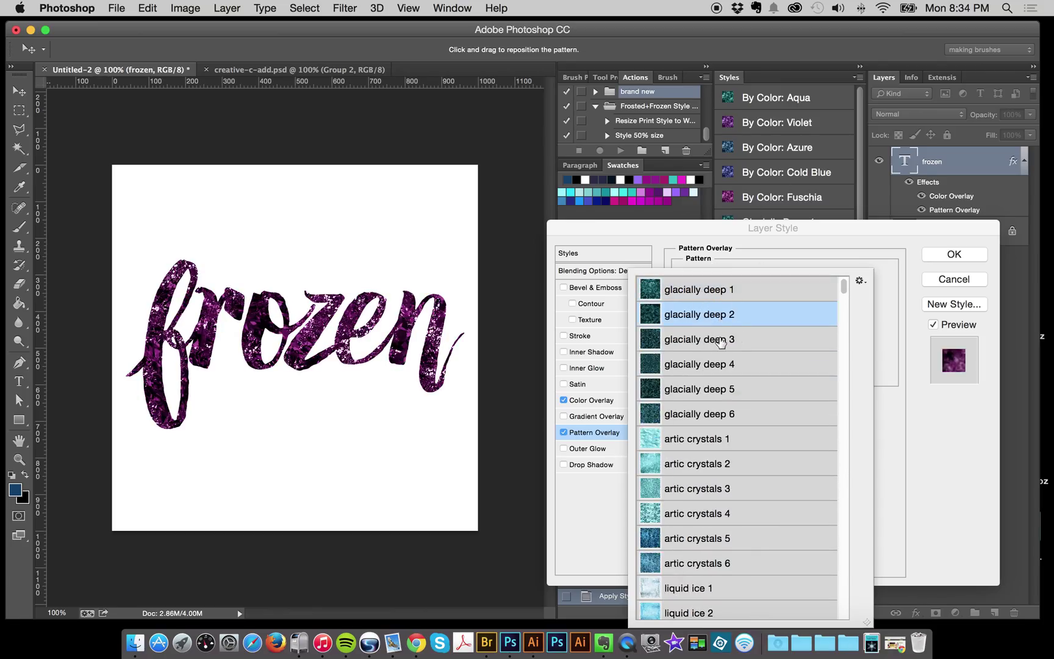
{"action": "left_click", "coordinate": [719, 345]}
{"action": "left_click", "coordinate": [722, 366]}
{"action": "left_click", "coordinate": [725, 413]}
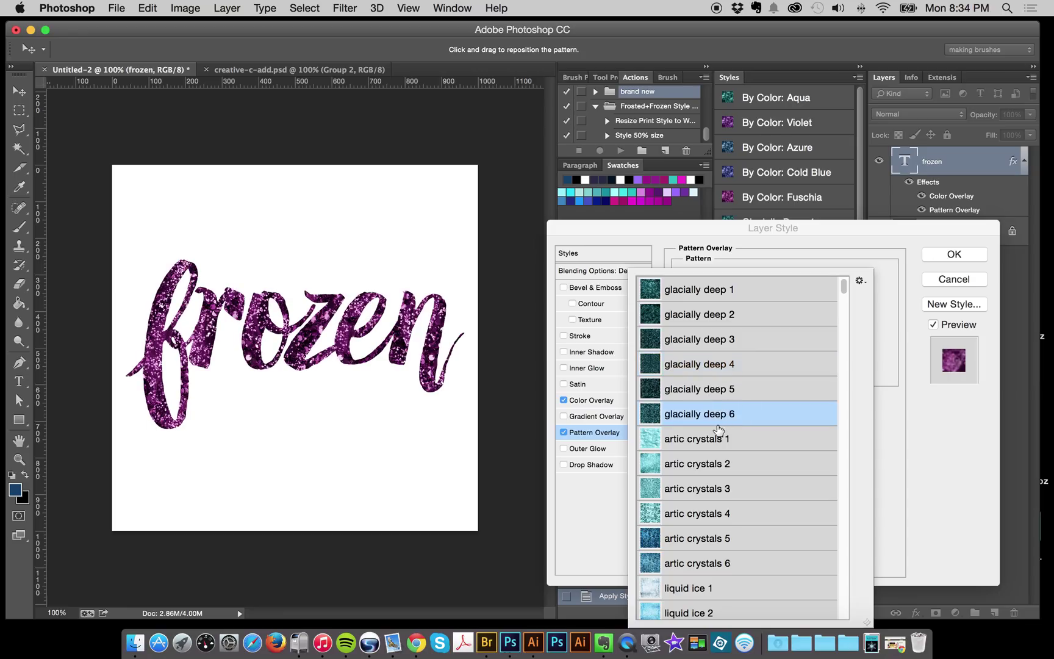
{"action": "left_click", "coordinate": [704, 449]}
{"action": "left_click", "coordinate": [704, 485]}
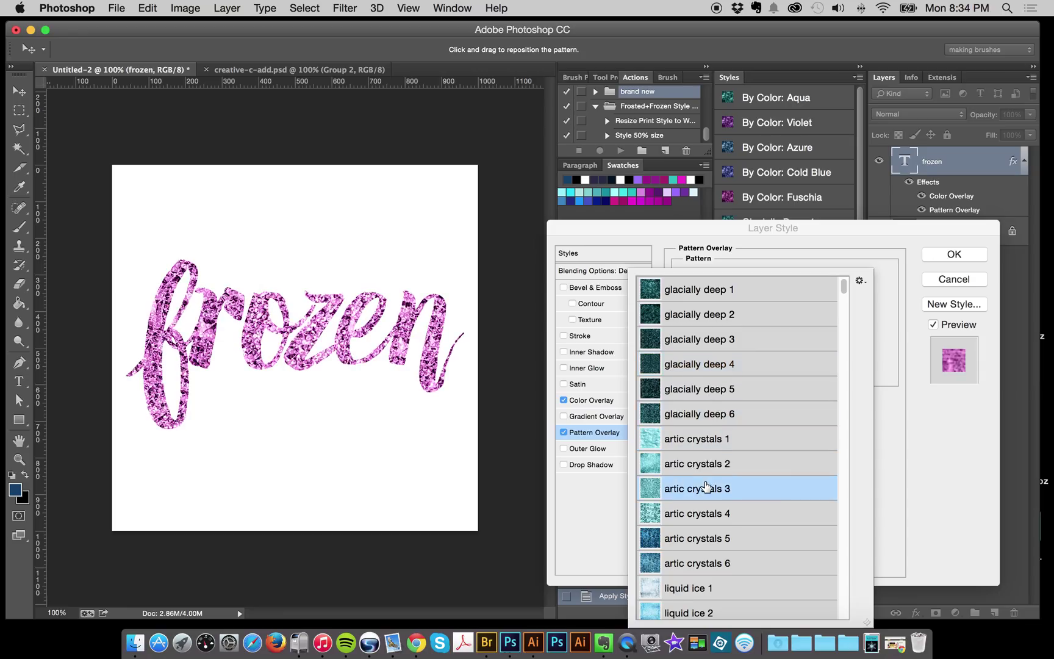
{"action": "scroll", "coordinate": [708, 487], "scroll_direction": "down", "scroll_amount": 4}
{"action": "left_click", "coordinate": [720, 443]}
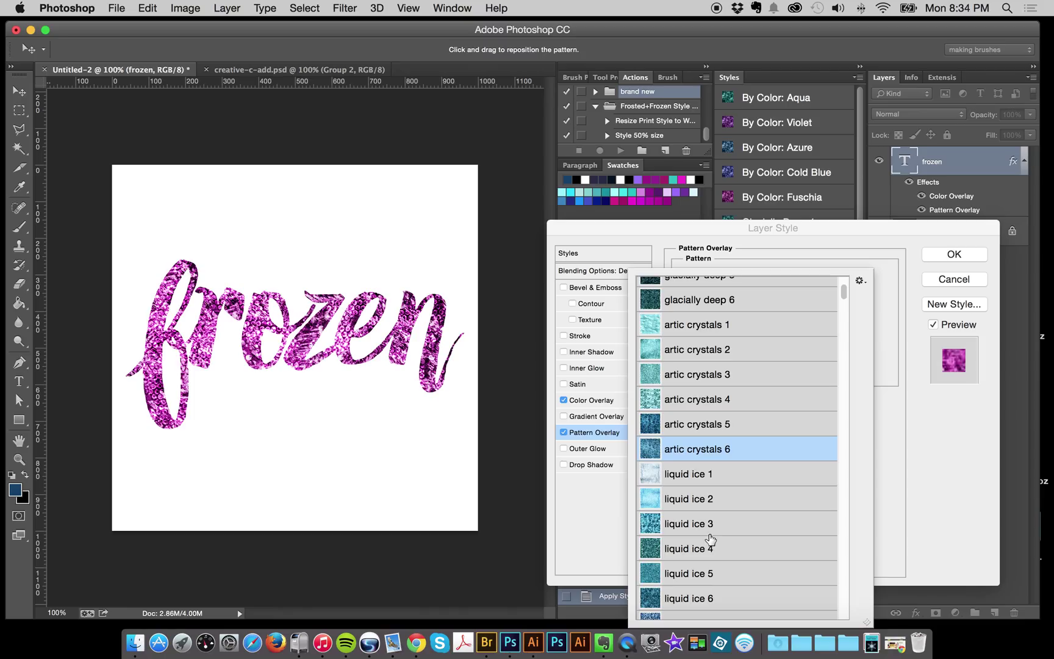
{"action": "scroll", "coordinate": [699, 512], "scroll_direction": "down", "scroll_amount": 3}
{"action": "scroll", "coordinate": [698, 520], "scroll_direction": "down", "scroll_amount": 5}
{"action": "left_click", "coordinate": [705, 423]}
{"action": "scroll", "coordinate": [697, 476], "scroll_direction": "up", "scroll_amount": 10}
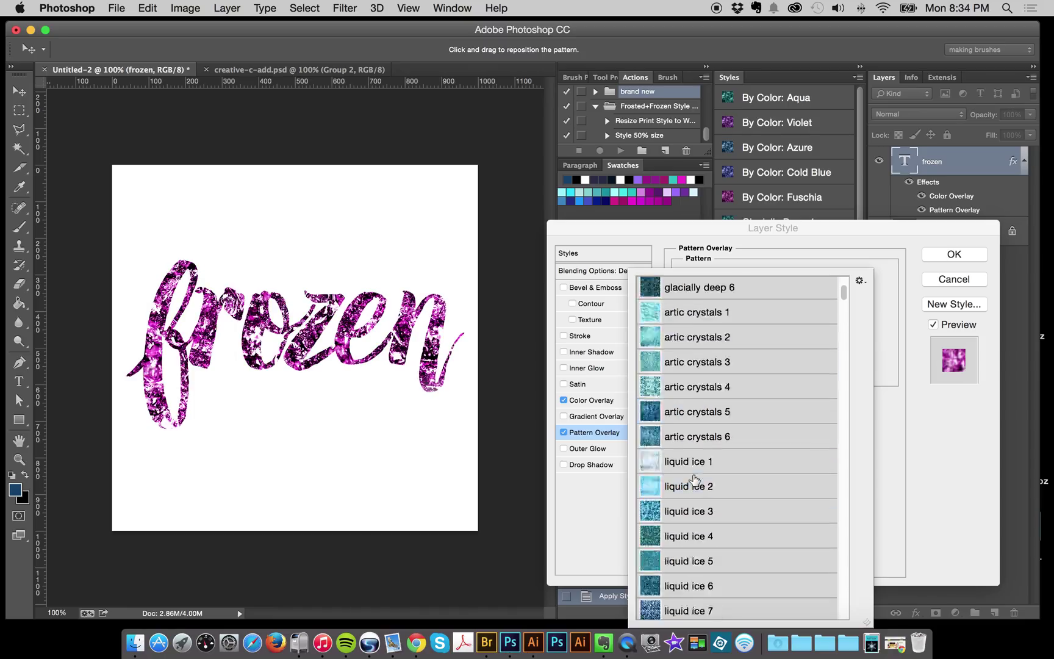
{"action": "left_click", "coordinate": [726, 362]}
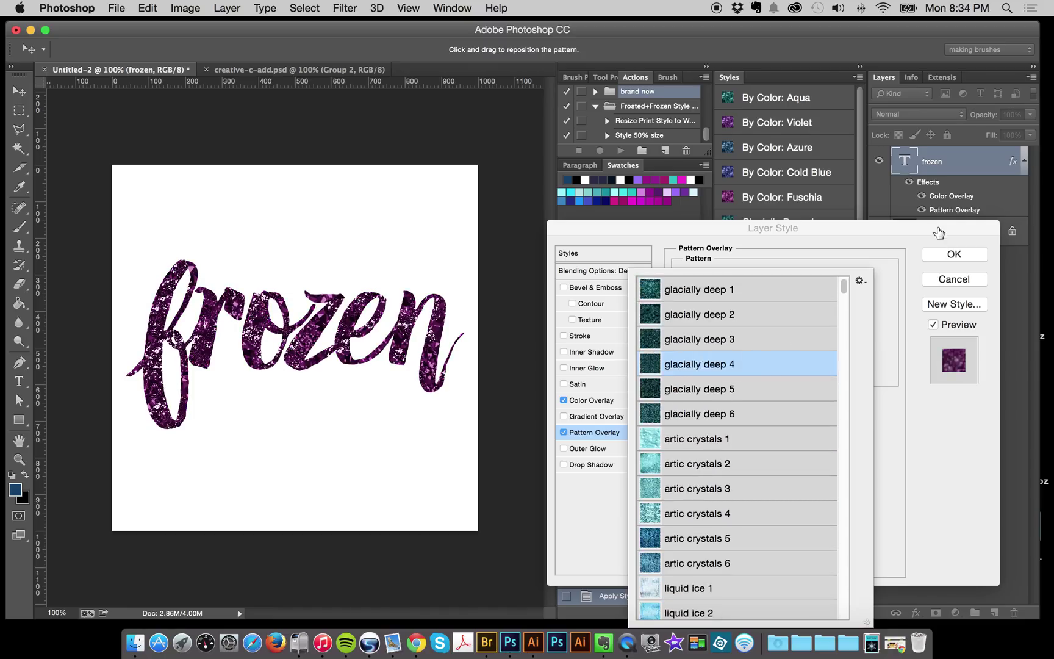
{"action": "left_click", "coordinate": [944, 253]}
{"action": "left_click", "coordinate": [944, 253]}
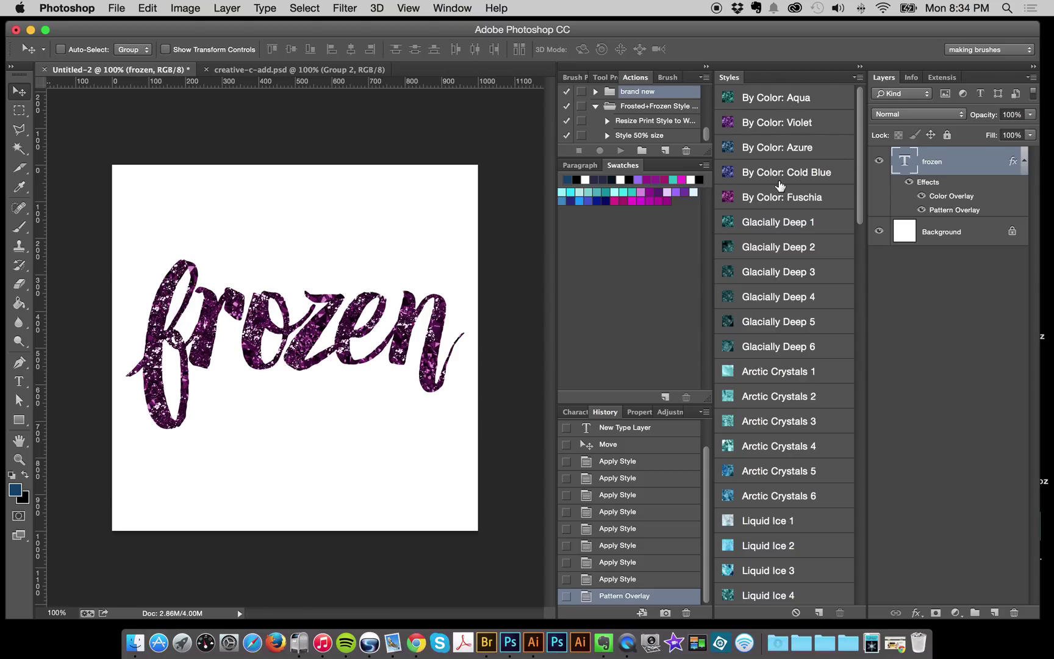
- Try several Iridescent Icicles styles on the frozen text, settling on a darker blue icy style
{"action": "scroll", "coordinate": [783, 257], "scroll_direction": "down", "scroll_amount": 15}
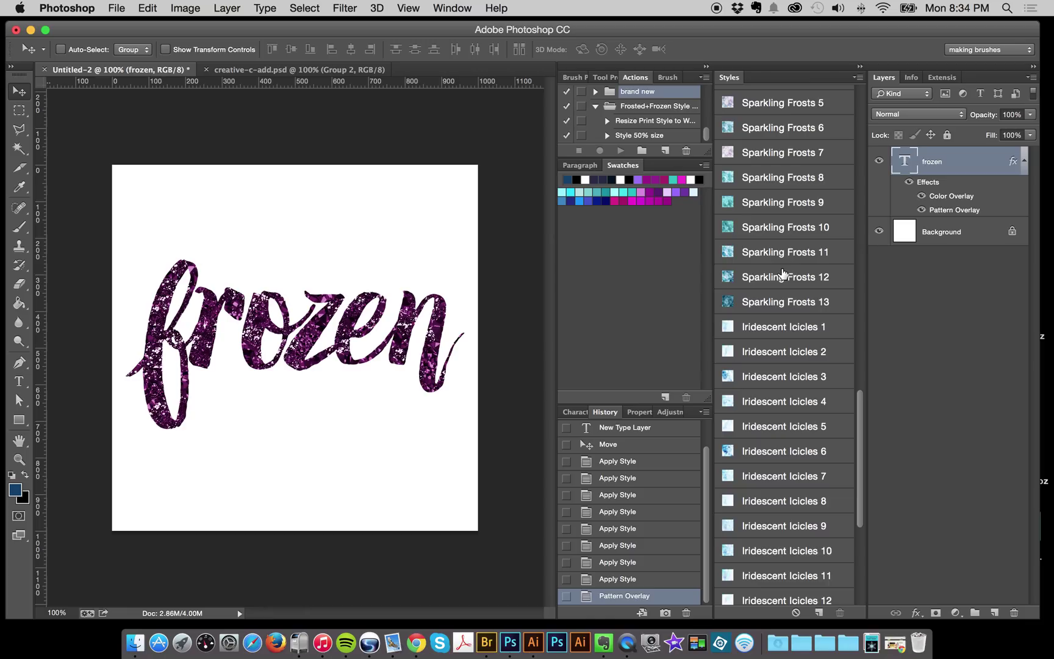
{"action": "left_click", "coordinate": [781, 287]}
{"action": "left_click", "coordinate": [775, 203]}
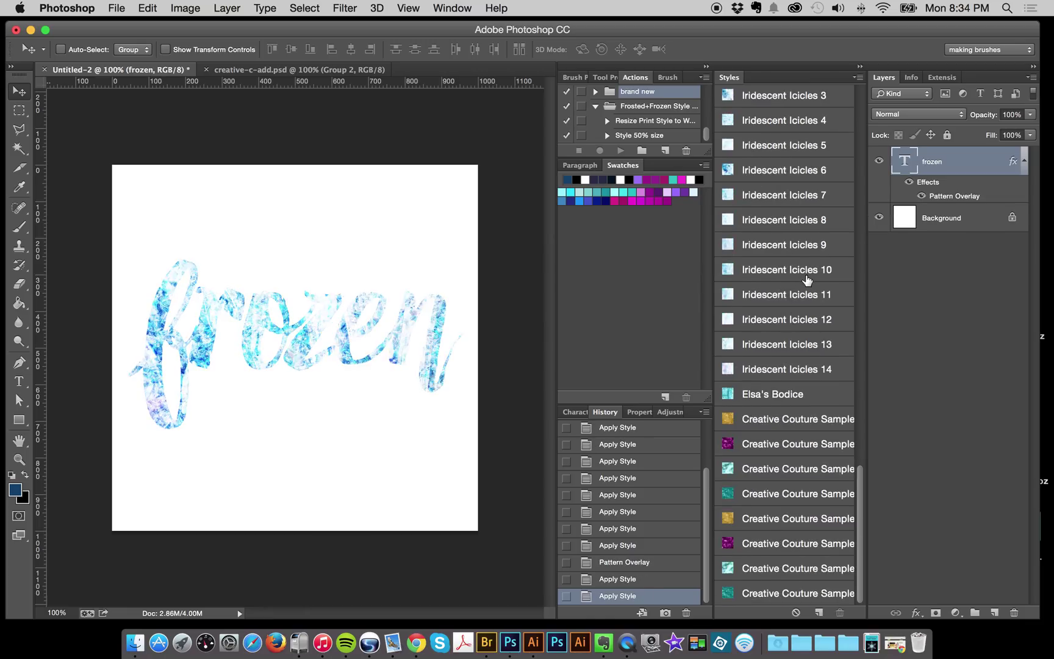
{"action": "scroll", "coordinate": [805, 281], "scroll_direction": "up", "scroll_amount": 1}
{"action": "left_click", "coordinate": [773, 224]}
{"action": "scroll", "coordinate": [773, 225], "scroll_direction": "up", "scroll_amount": 3}
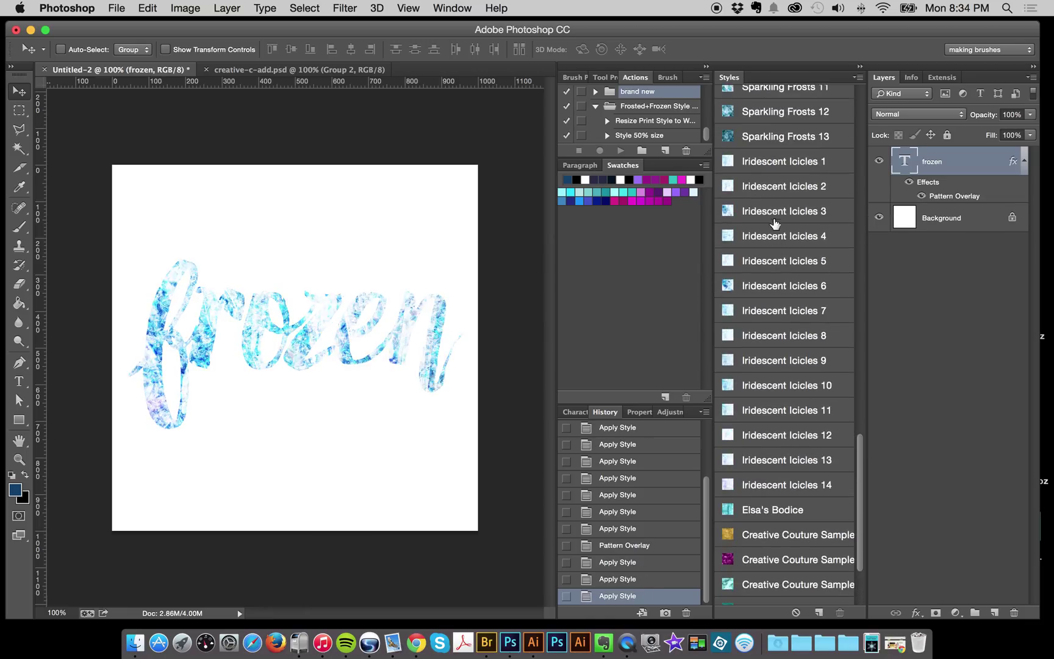
{"action": "left_click", "coordinate": [774, 219]}
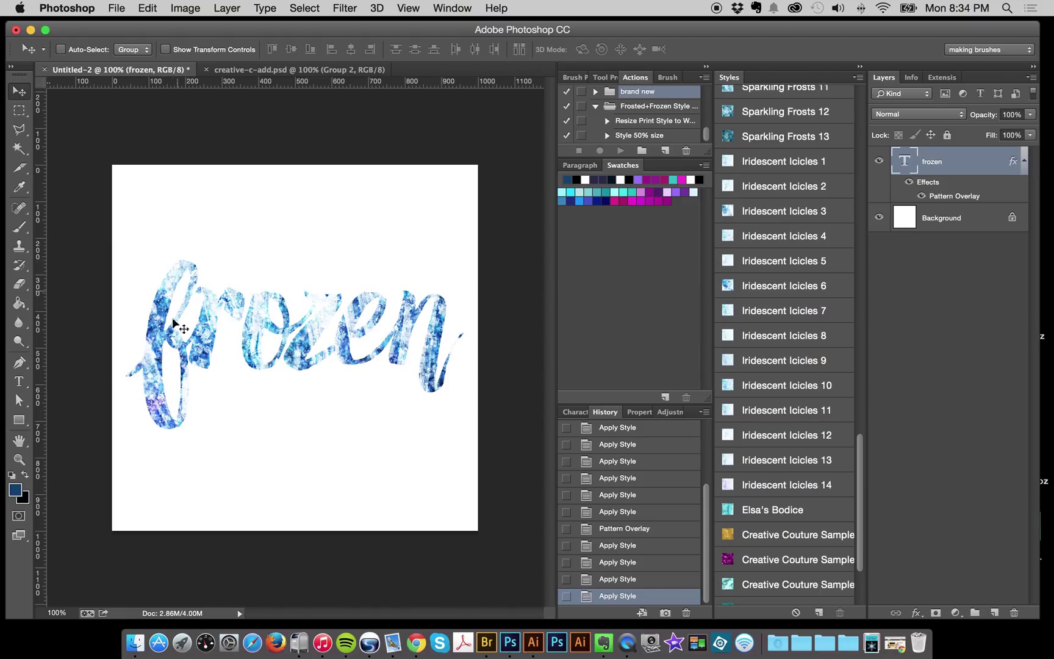
{"action": "left_click", "coordinate": [961, 216]}
- Draw a canvas-sized rectangle behind the lettering and fill it with near-black navy #020b14
{"action": "left_click", "coordinate": [19, 419]}
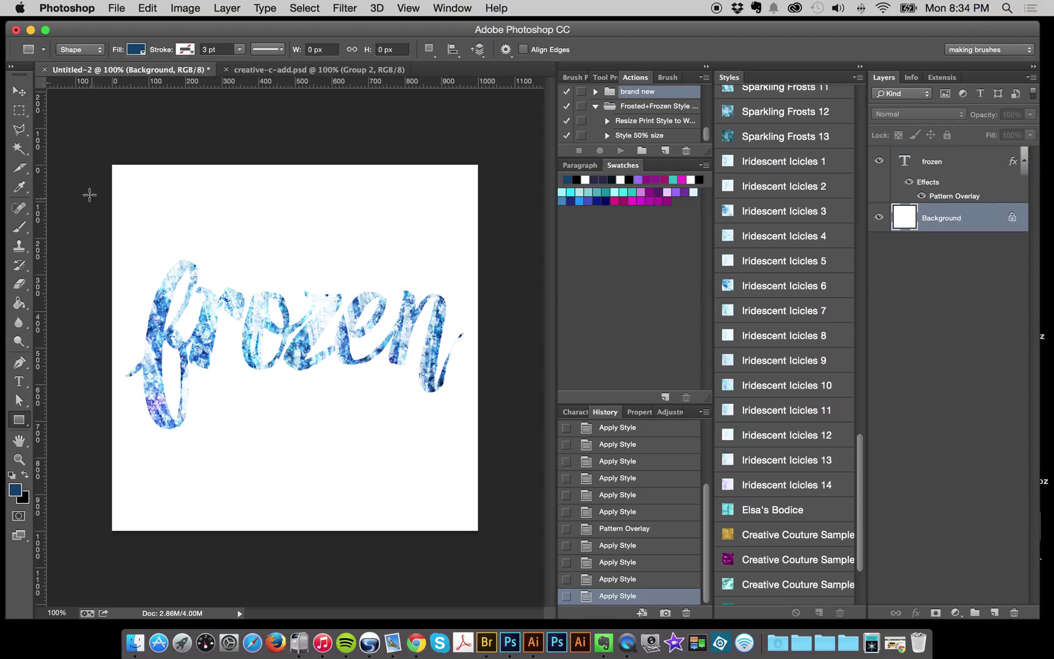
{"action": "mouse_move", "coordinate": [95, 145]}
{"action": "left_mouse_down"}
{"action": "mouse_move", "coordinate": [533, 584]}
{"action": "mouse_move", "coordinate": [515, 568]}
{"action": "left_mouse_up"}
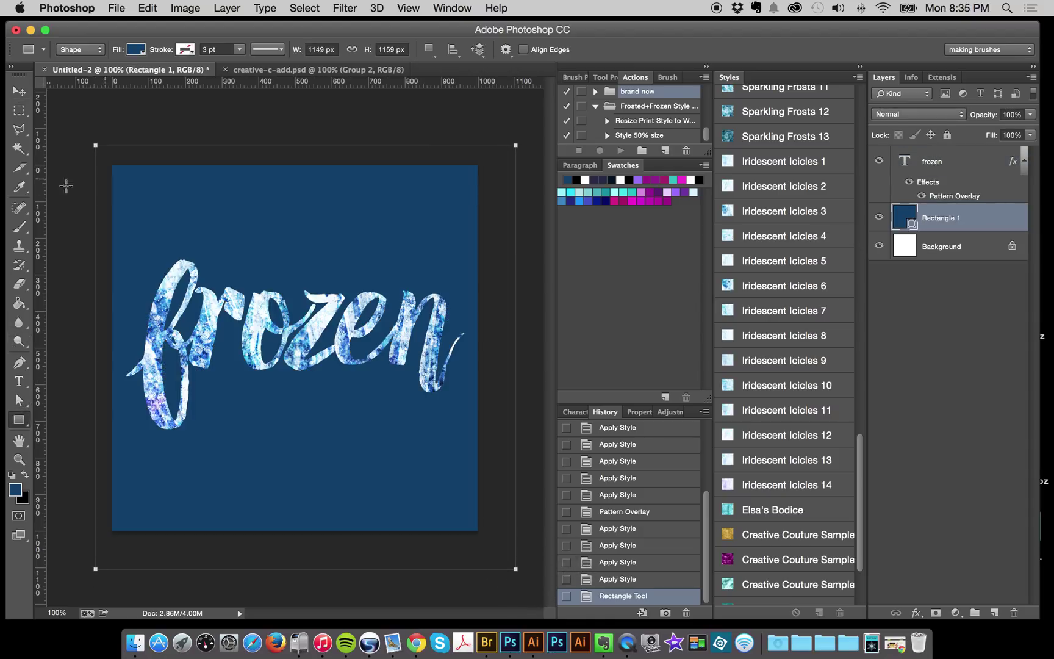
{"action": "left_click", "coordinate": [19, 90]}
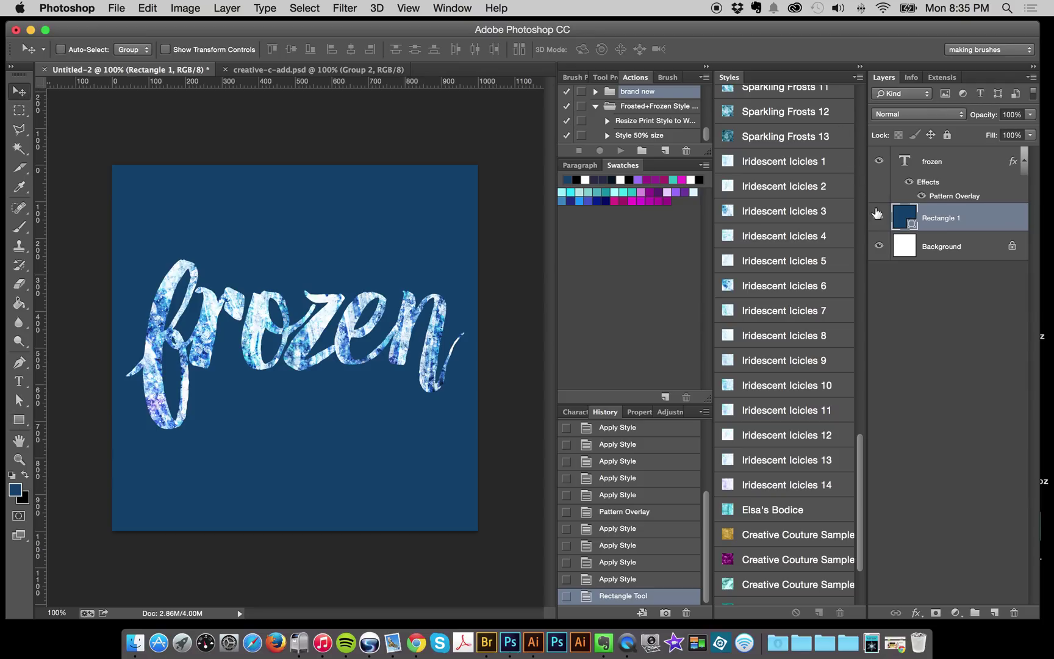
{"action": "double_click", "coordinate": [905, 217]}
{"action": "mouse_move", "coordinate": [705, 508]}
{"action": "left_mouse_down"}
{"action": "mouse_move", "coordinate": [816, 502]}
{"action": "mouse_move", "coordinate": [770, 526]}
{"action": "left_mouse_up"}
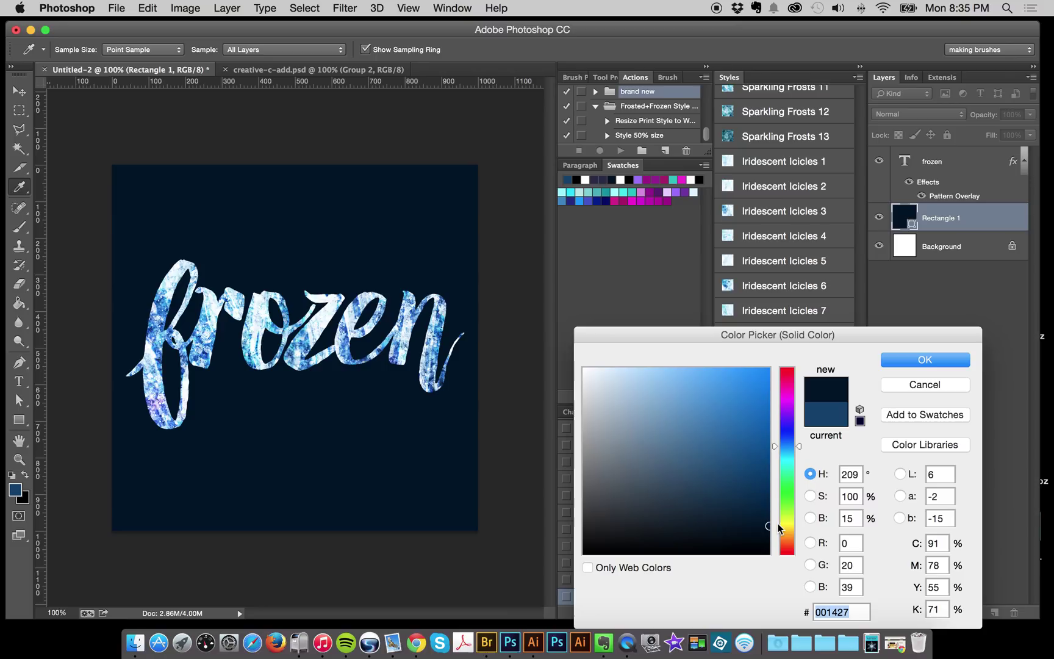
{"action": "left_click", "coordinate": [741, 531]}
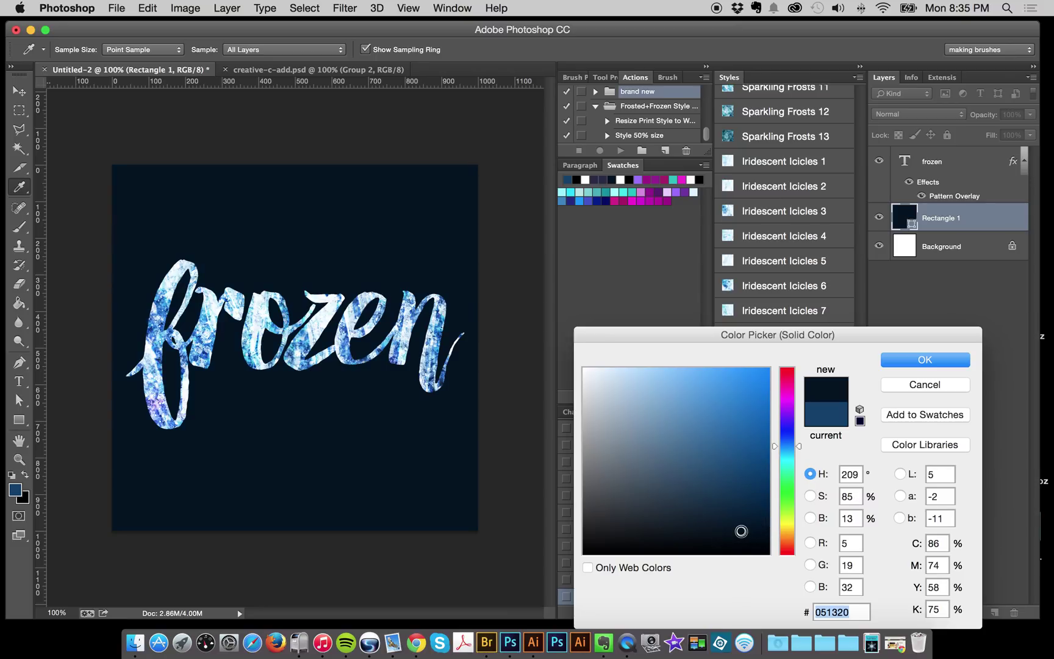
{"action": "left_click", "coordinate": [755, 537]}
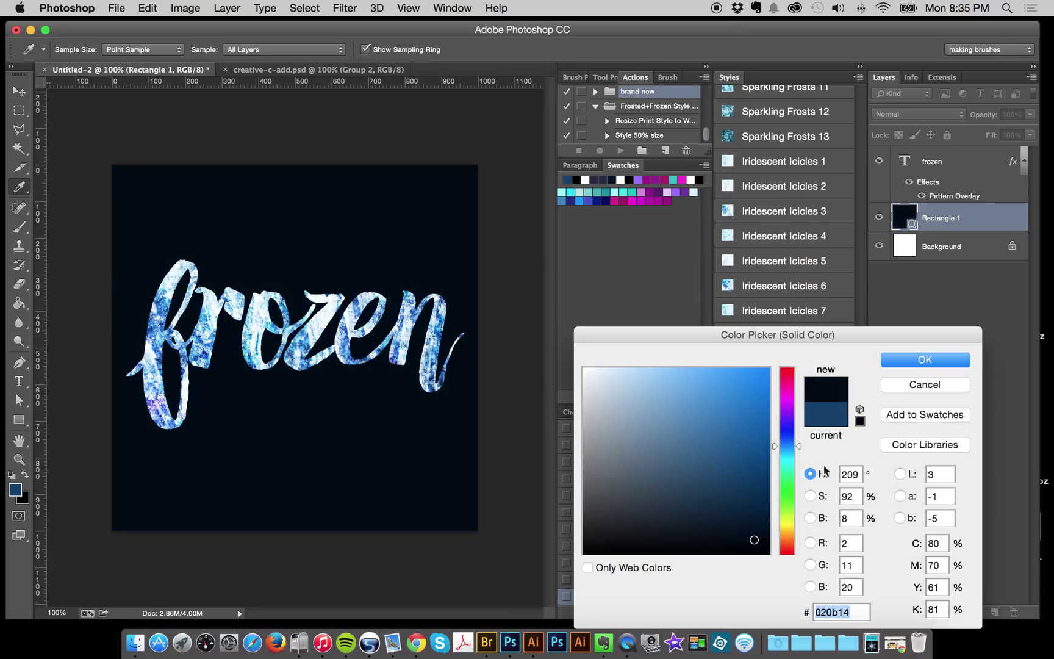
{"action": "left_click", "coordinate": [907, 361]}
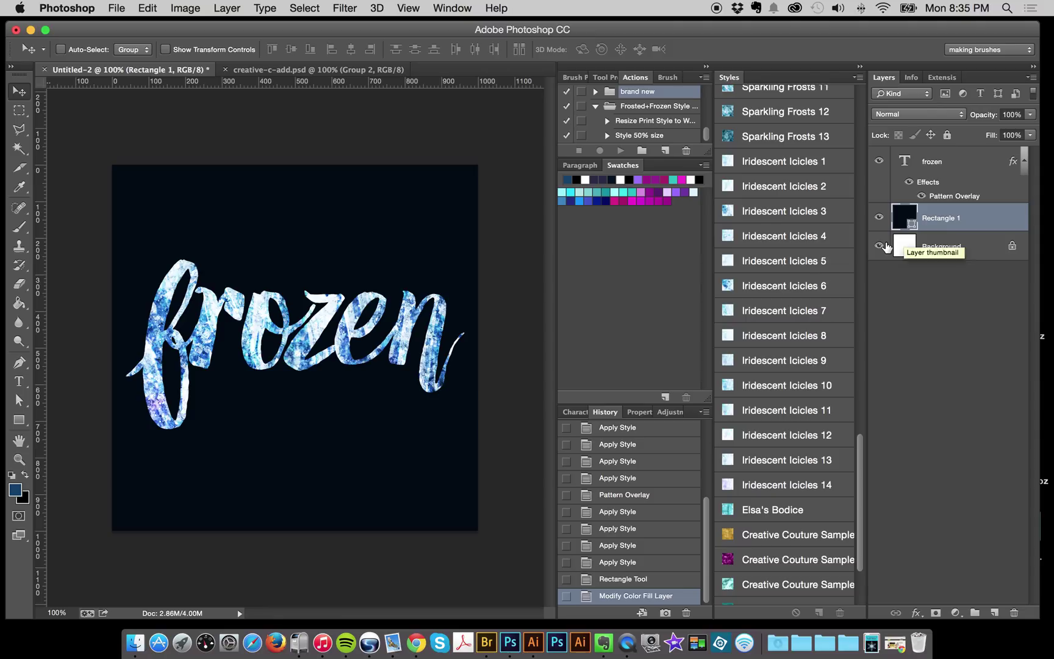
- With the navy rectangle hidden, try Iridescent Icicles styles on the frozen text, ending on pale speckled frost
{"action": "left_click", "coordinate": [932, 195]}
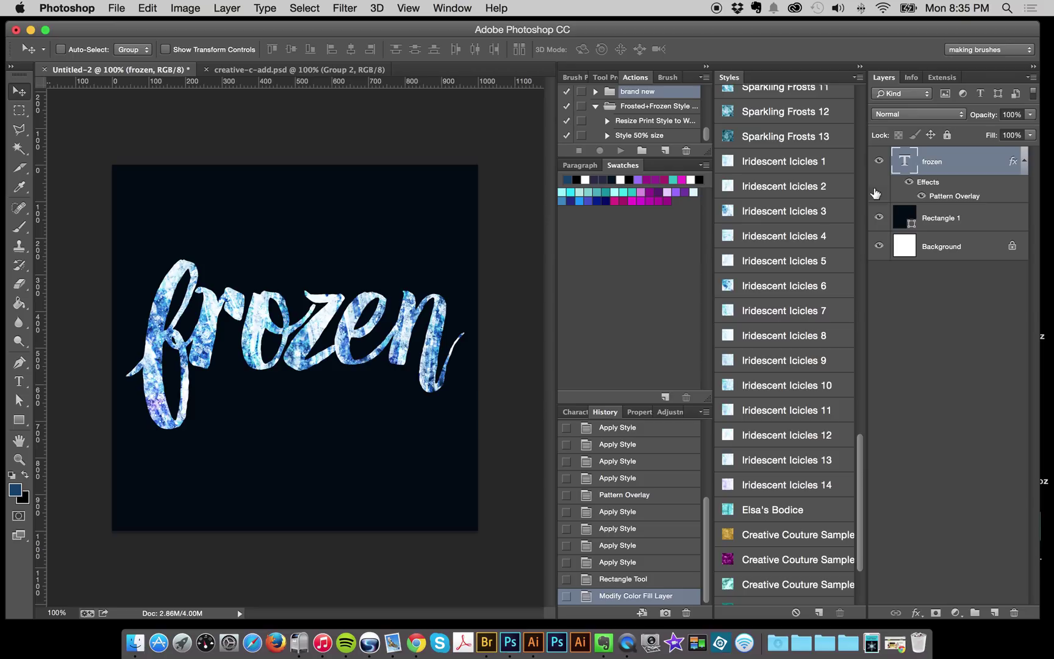
{"action": "left_click", "coordinate": [878, 217]}
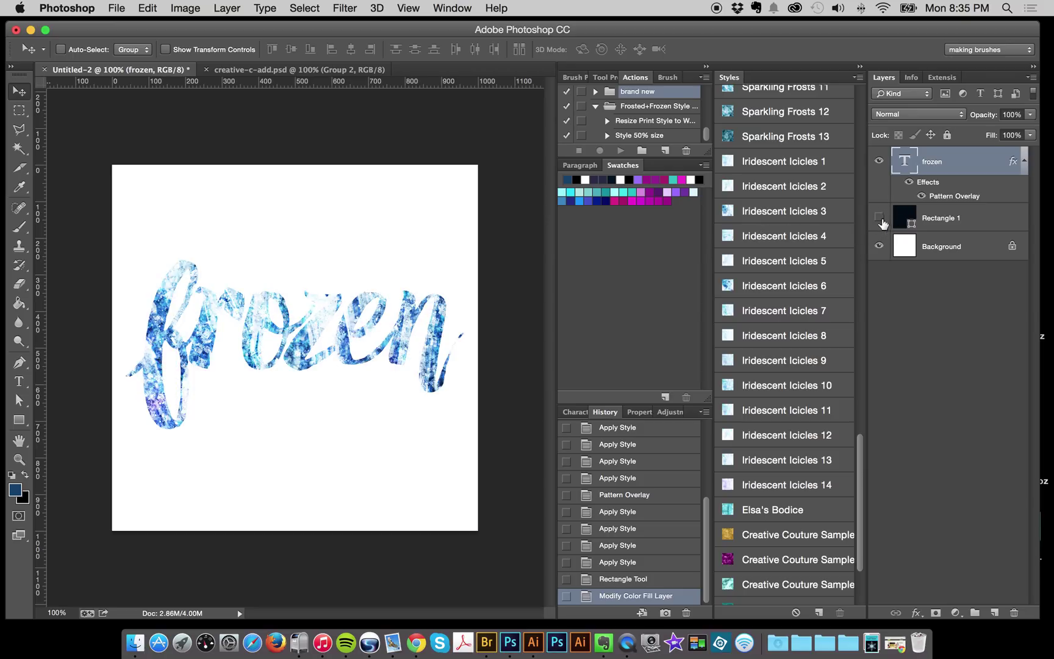
{"action": "left_click", "coordinate": [878, 217]}
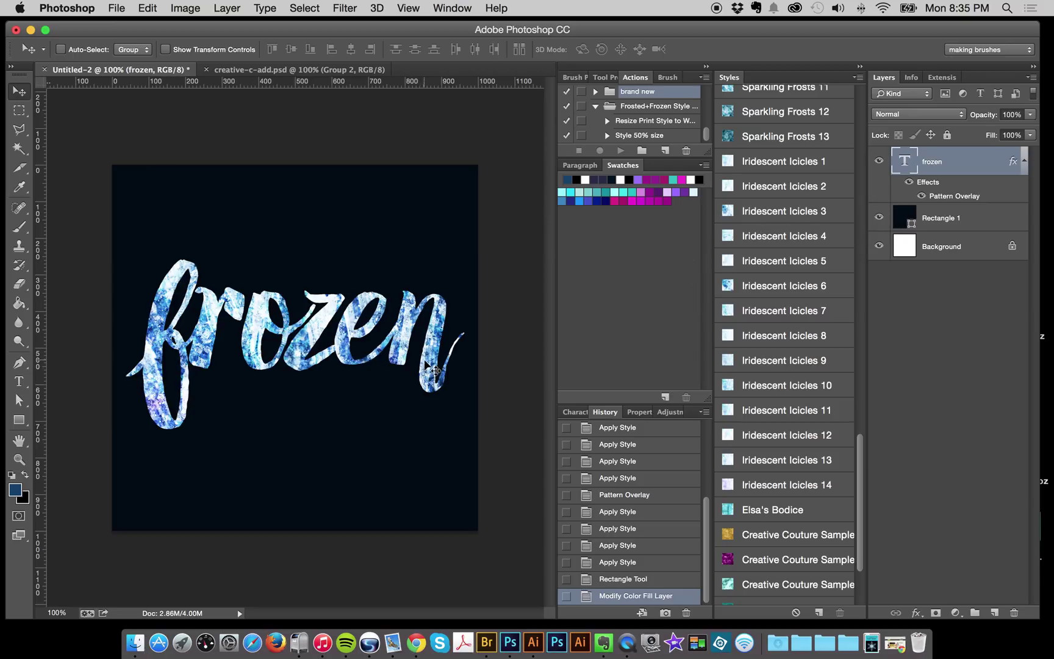
{"action": "left_click", "coordinate": [879, 217]}
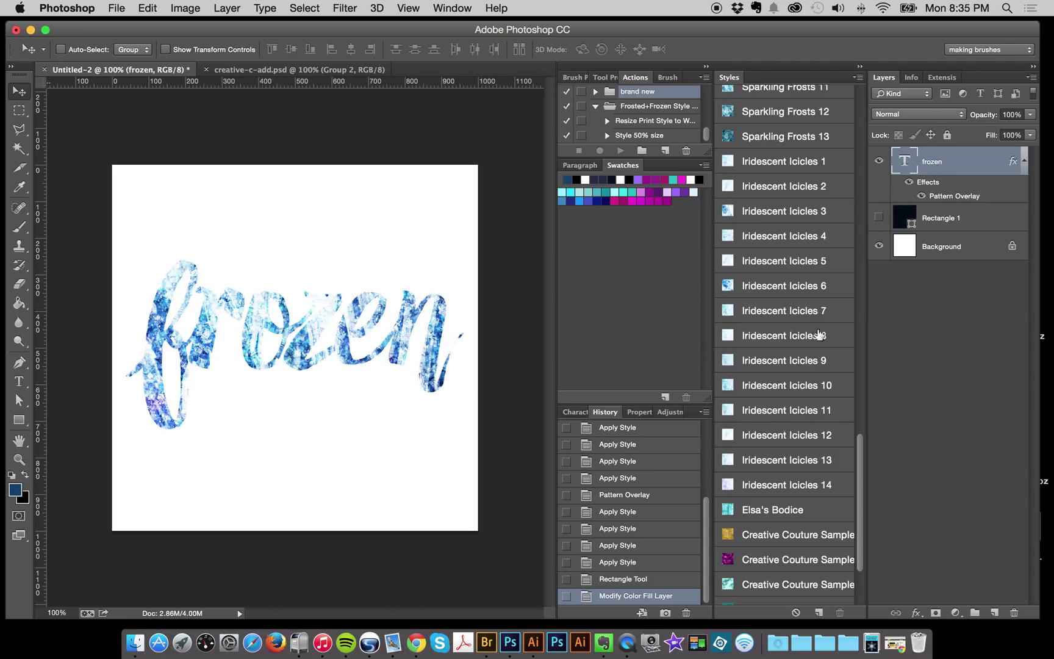
{"action": "left_click", "coordinate": [764, 454]}
{"action": "left_click", "coordinate": [775, 355]}
{"action": "left_click", "coordinate": [772, 350]}
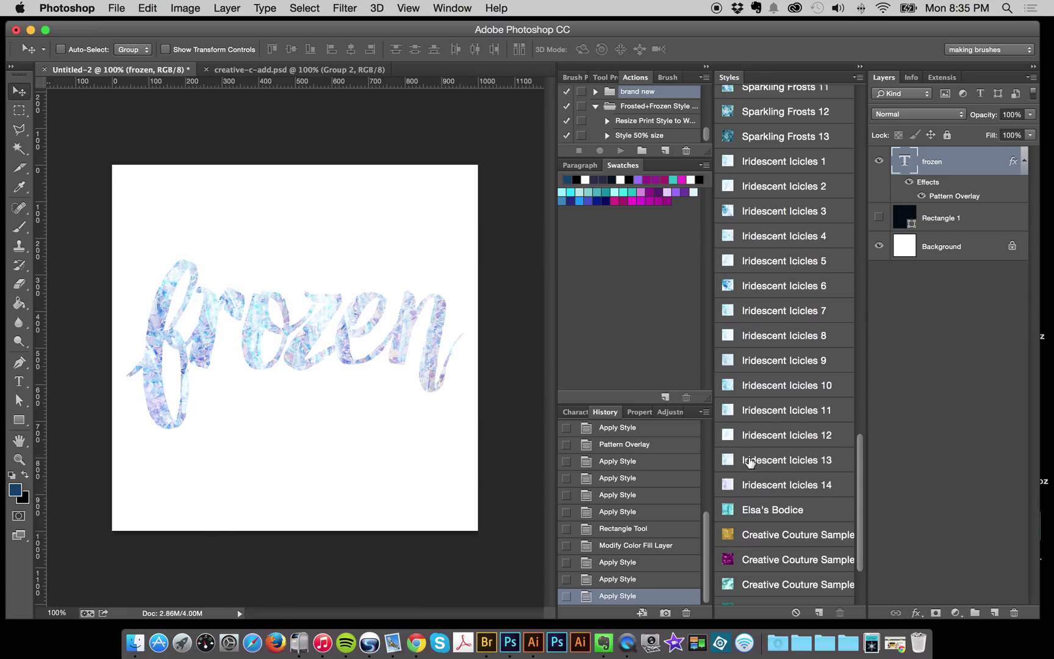
{"action": "left_click", "coordinate": [790, 469]}
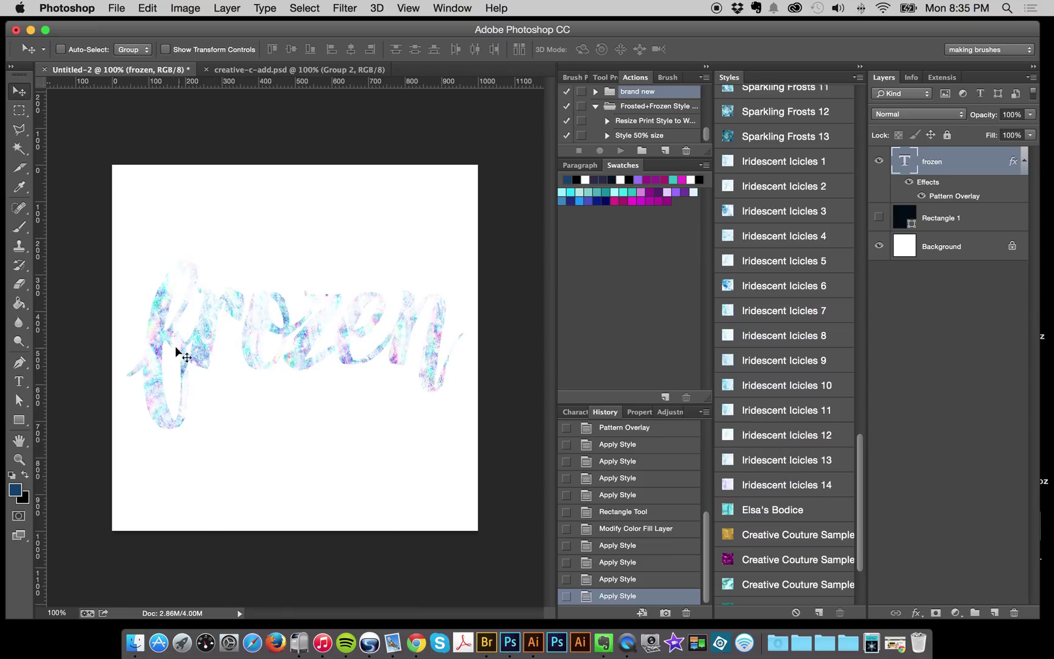
{"action": "left_click", "coordinate": [879, 217]}
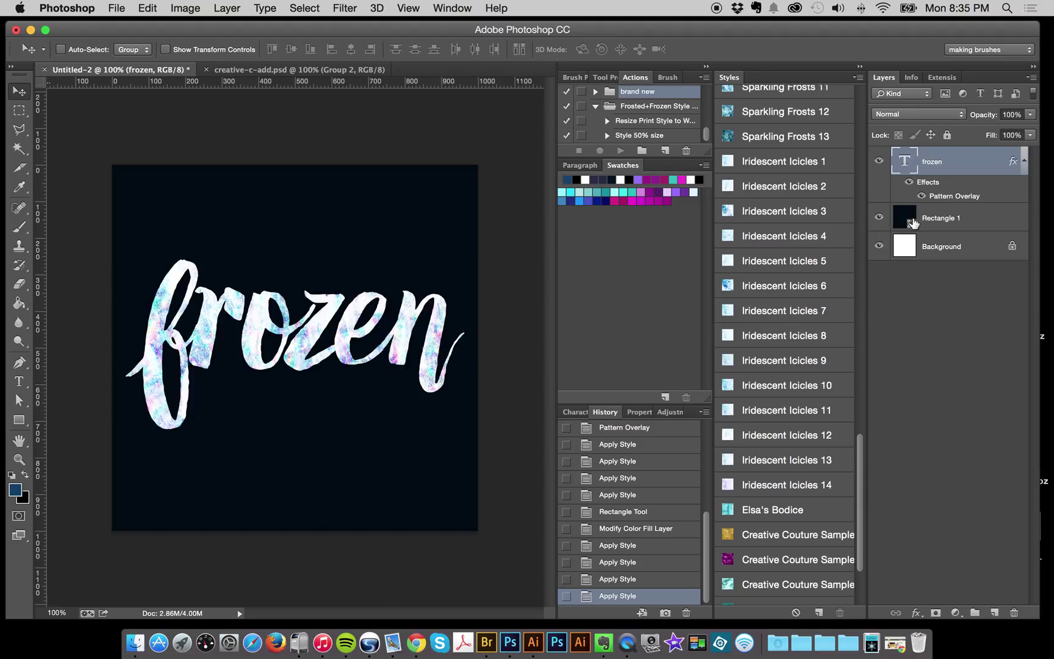
- Recolour the background rectangle to a darker near-black navy, #00011a
{"action": "double_click", "coordinate": [904, 218]}
{"action": "left_click_drag", "start_coordinate": [787, 501], "coordinate": [797, 503]}
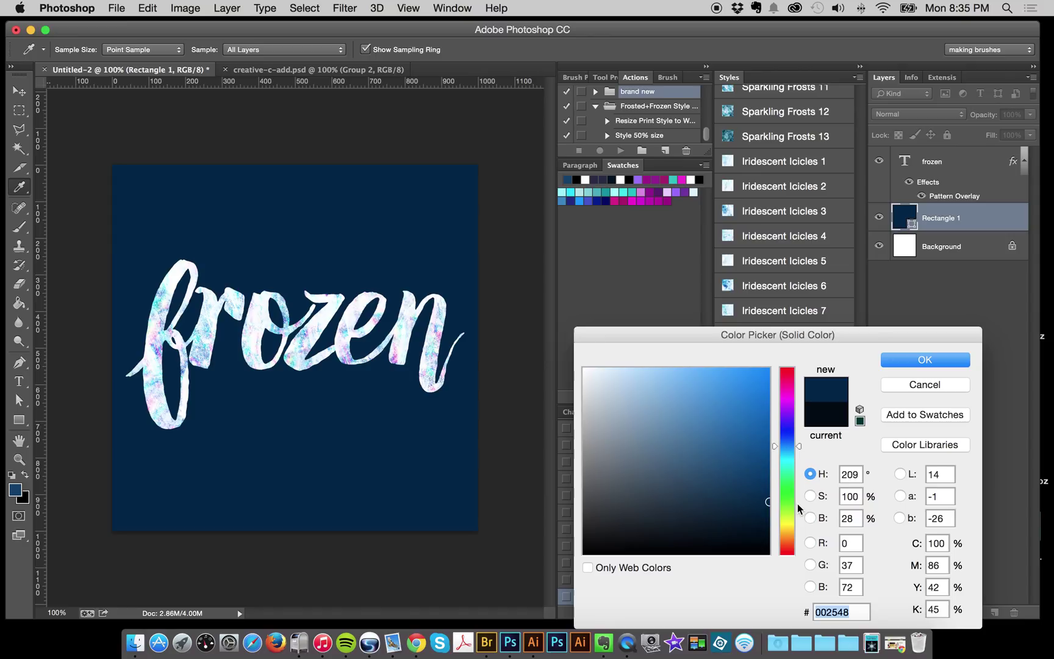
{"action": "left_click", "coordinate": [602, 202]}
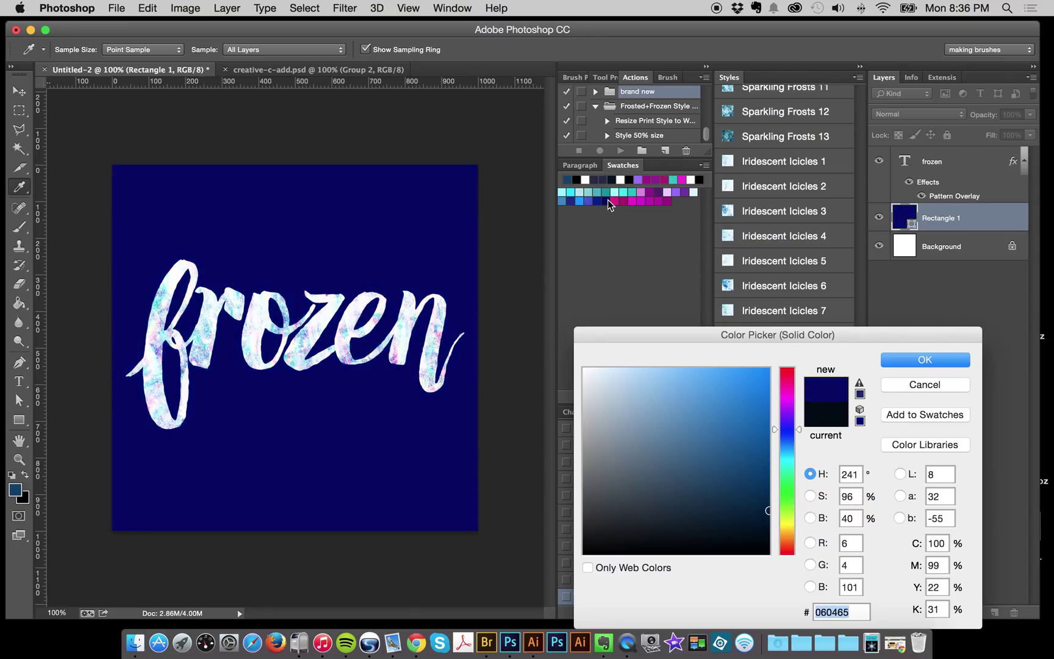
{"action": "left_click", "coordinate": [657, 193]}
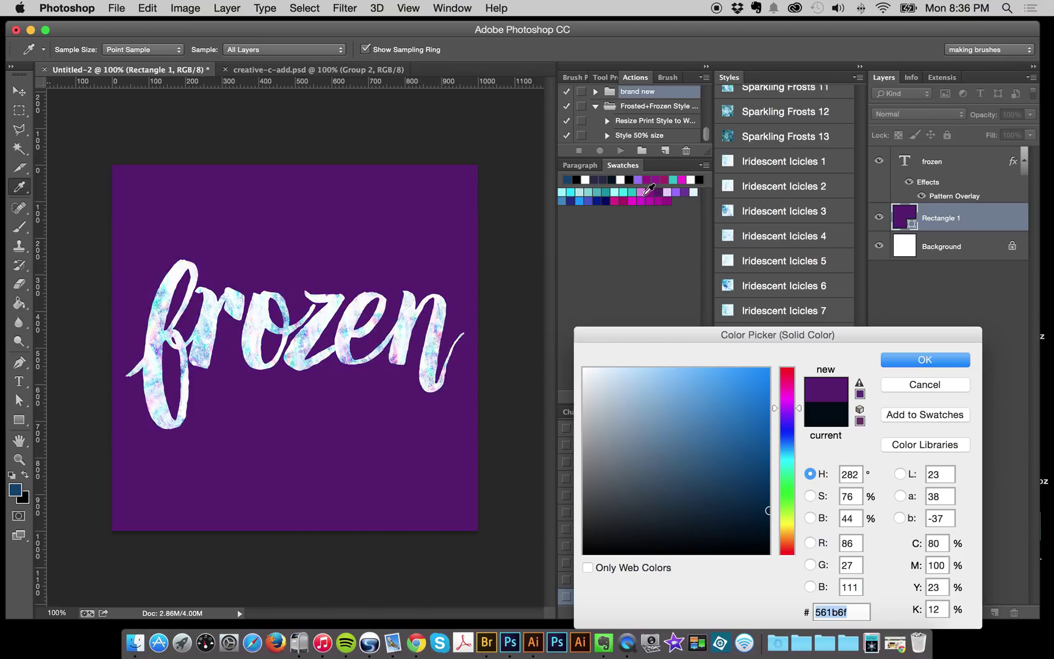
{"action": "left_click", "coordinate": [574, 196]}
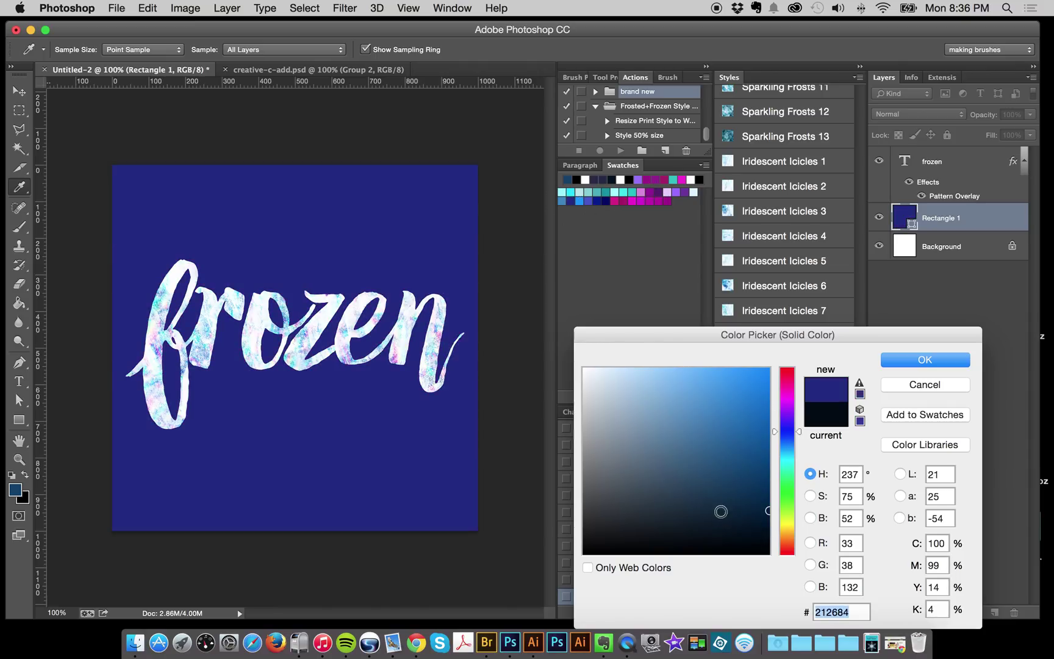
{"action": "left_click", "coordinate": [768, 535]}
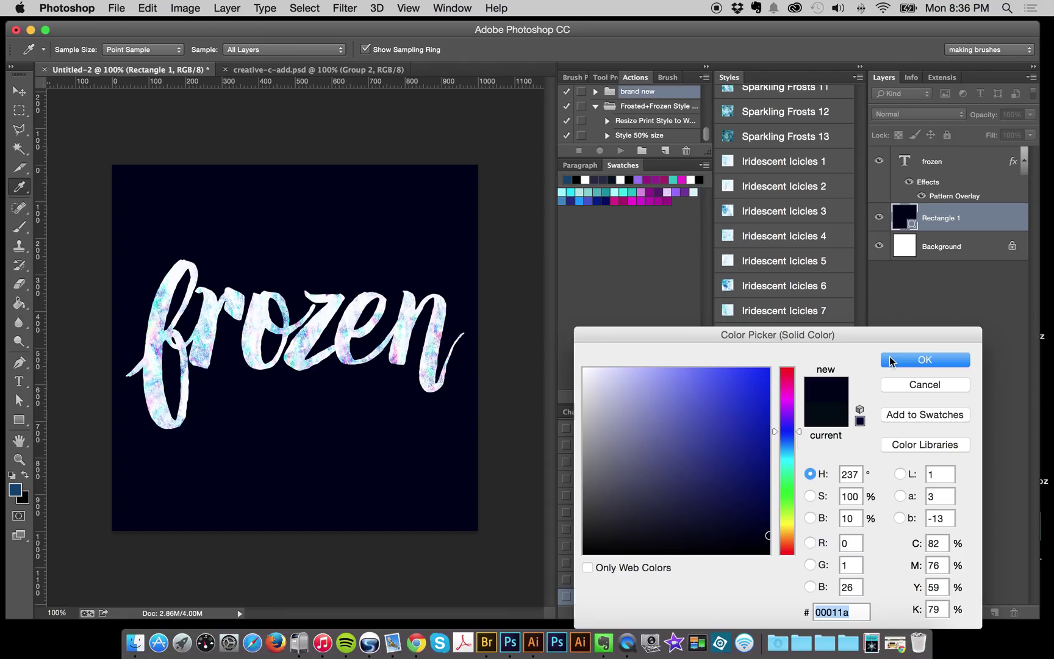
{"action": "left_click", "coordinate": [901, 361]}
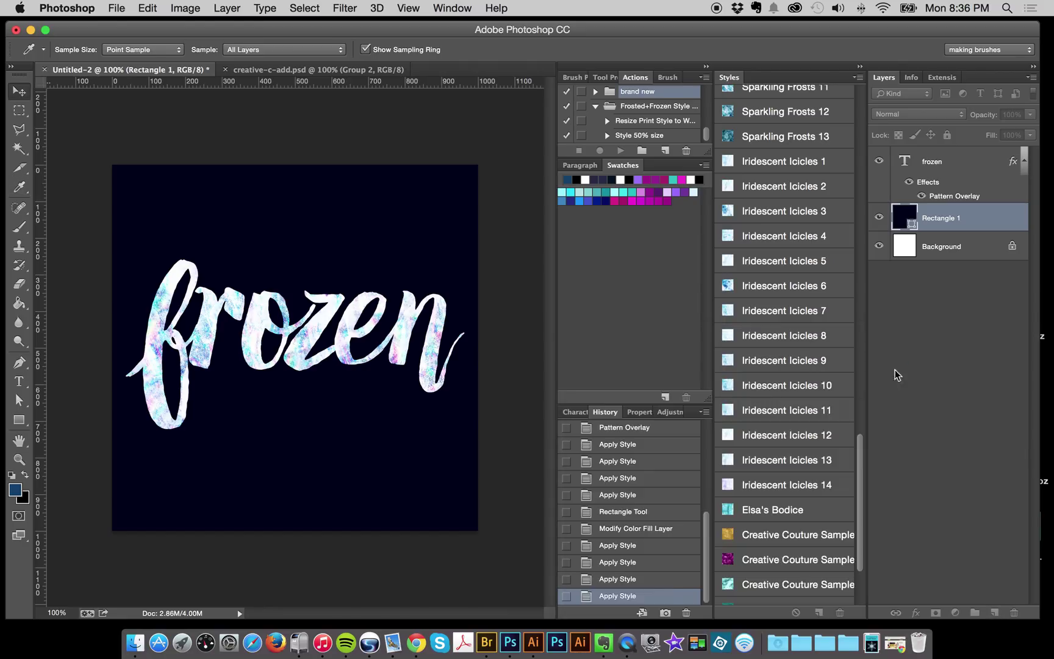
- Collapse the frozen layer's effects, hide the frozen text and select Rectangle 1
{"action": "left_click", "coordinate": [976, 163]}
{"action": "left_click", "coordinate": [1024, 161]}
{"action": "left_click", "coordinate": [879, 161]}
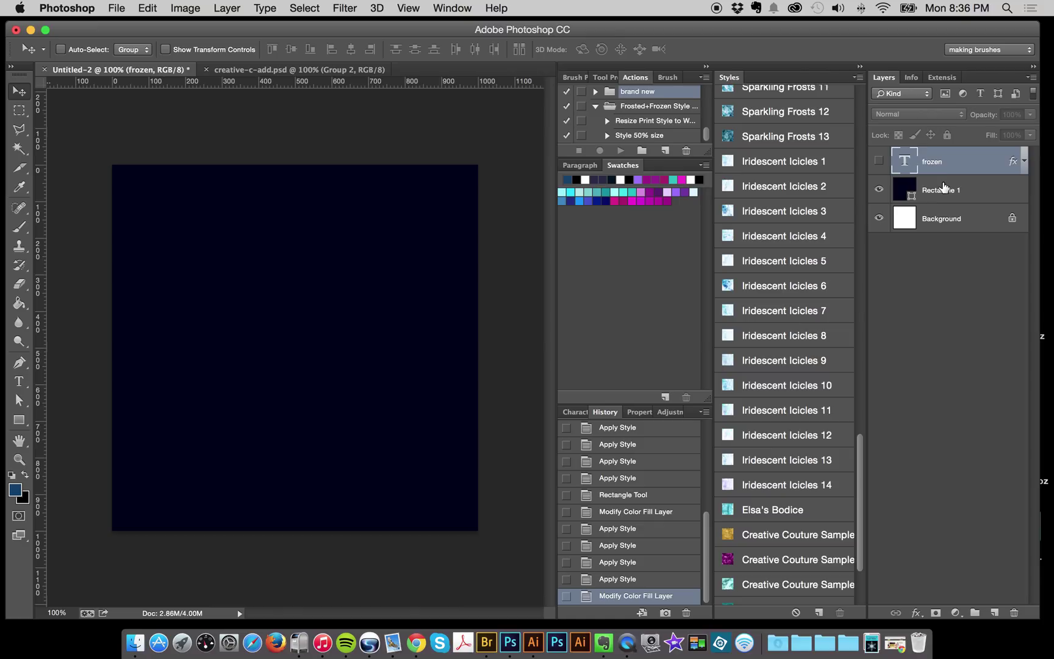
{"action": "left_click", "coordinate": [943, 186]}
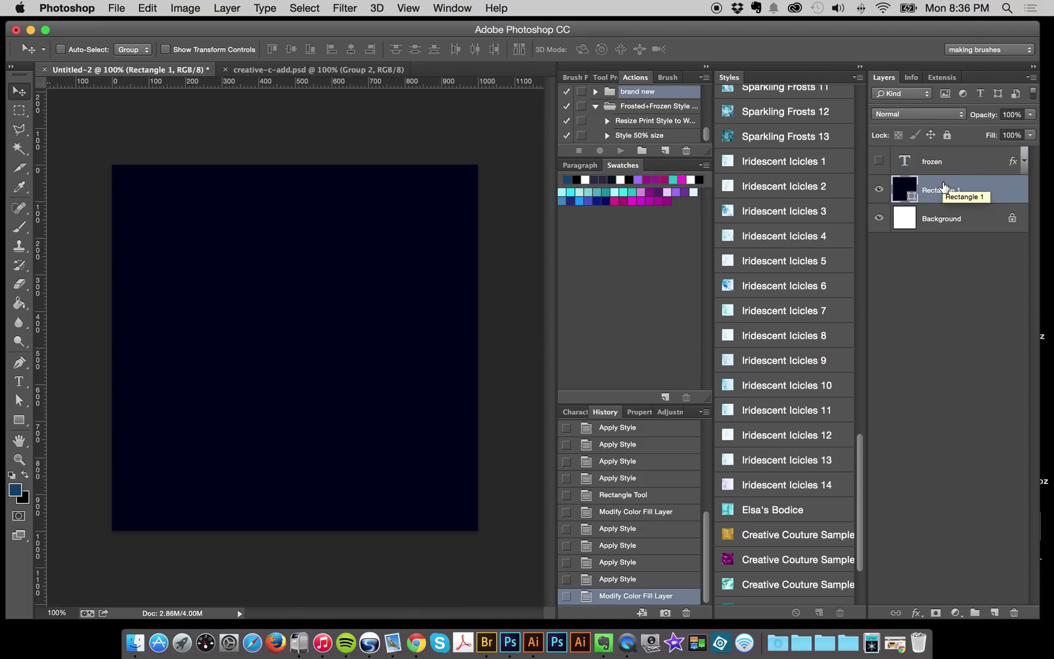
- Add a new empty Layer 1 and show the named Brush Presets list in a narrower panel
{"action": "key", "text": "super+shift+n"}
{"action": "key", "text": "Return"}
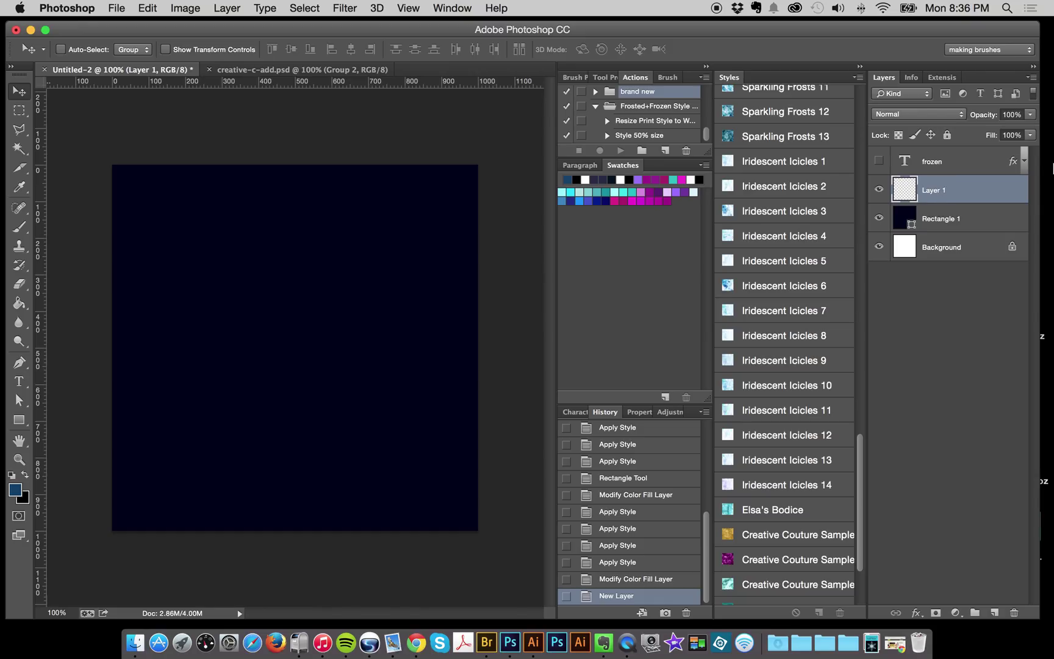
{"action": "left_click", "coordinate": [666, 77]}
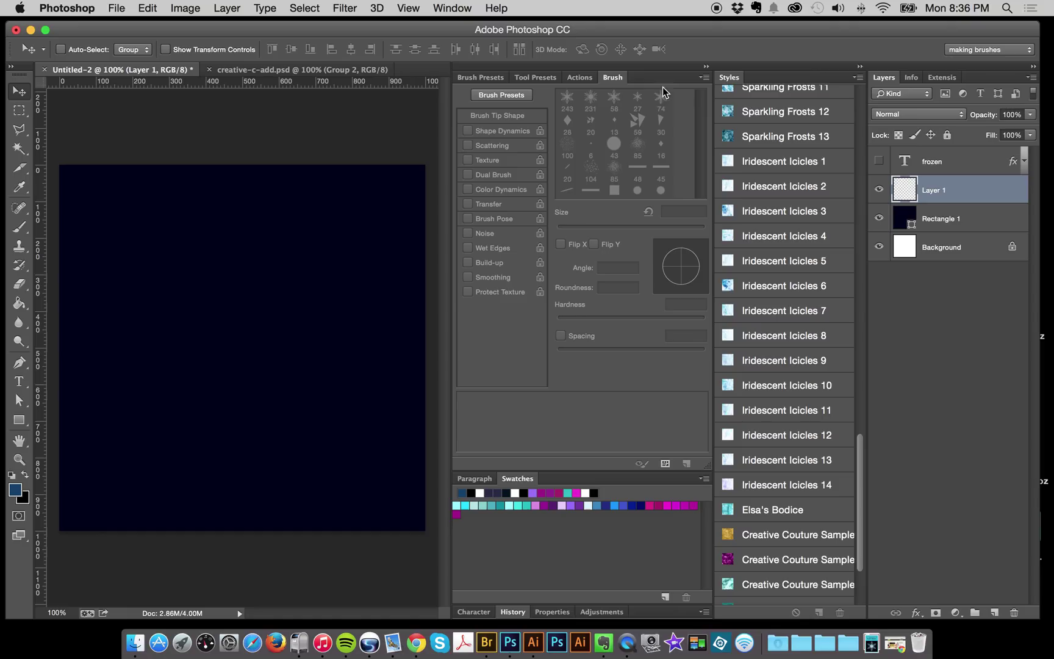
{"action": "left_click", "coordinate": [488, 77]}
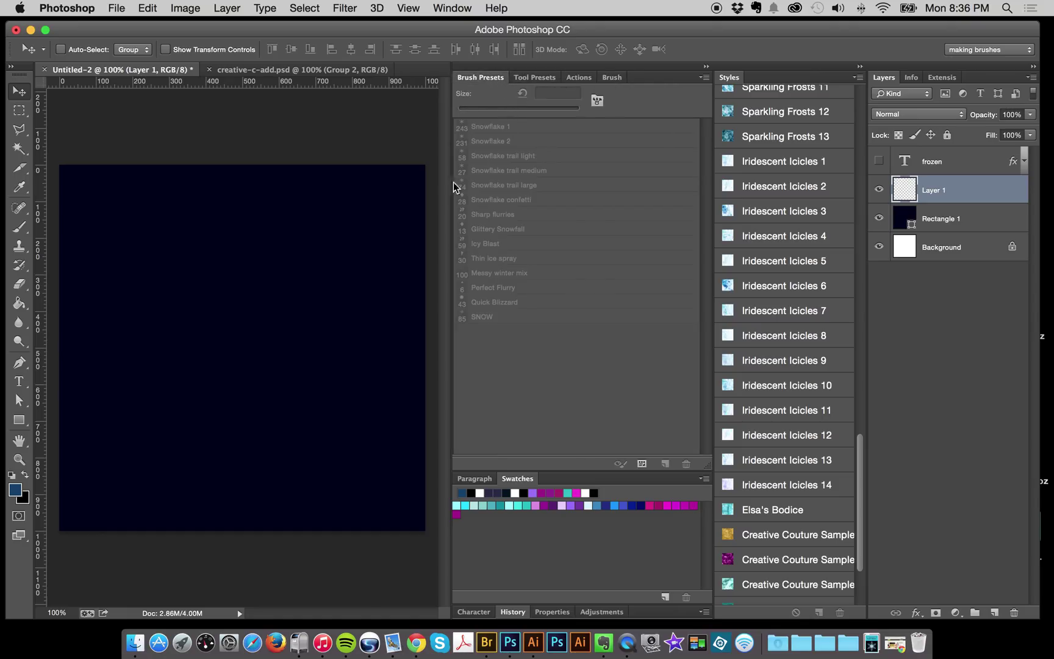
{"action": "left_click_drag", "start_coordinate": [451, 187], "coordinate": [574, 206]}
- Choose the Brush tool and settle on the Snowflake confetti preset at 28 px
{"action": "left_click", "coordinate": [21, 229]}
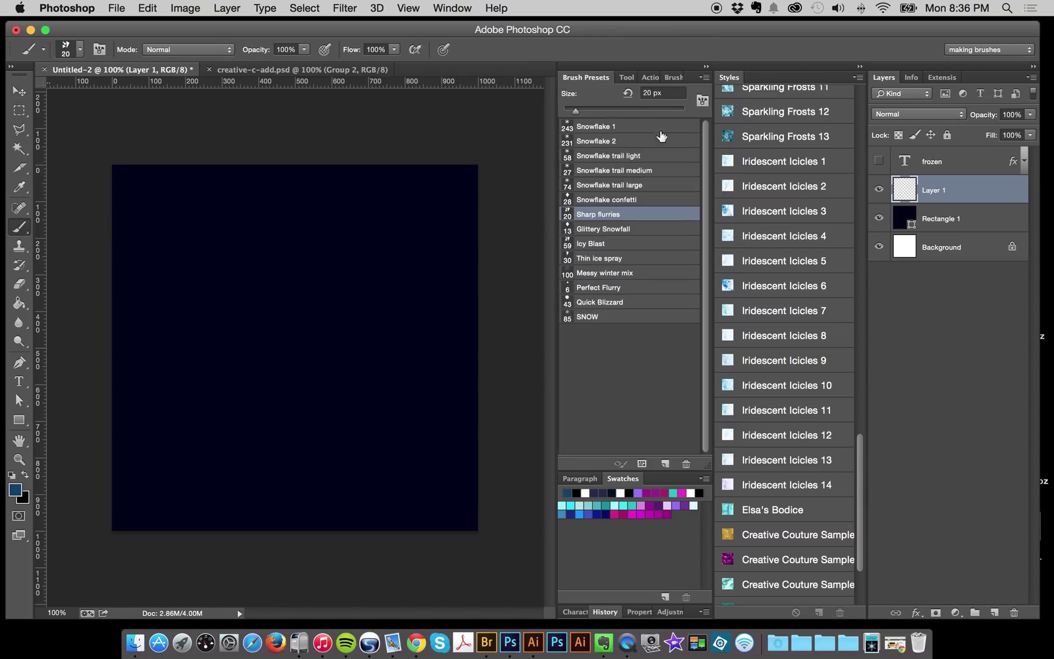
{"action": "left_click", "coordinate": [628, 126]}
{"action": "left_click", "coordinate": [625, 157]}
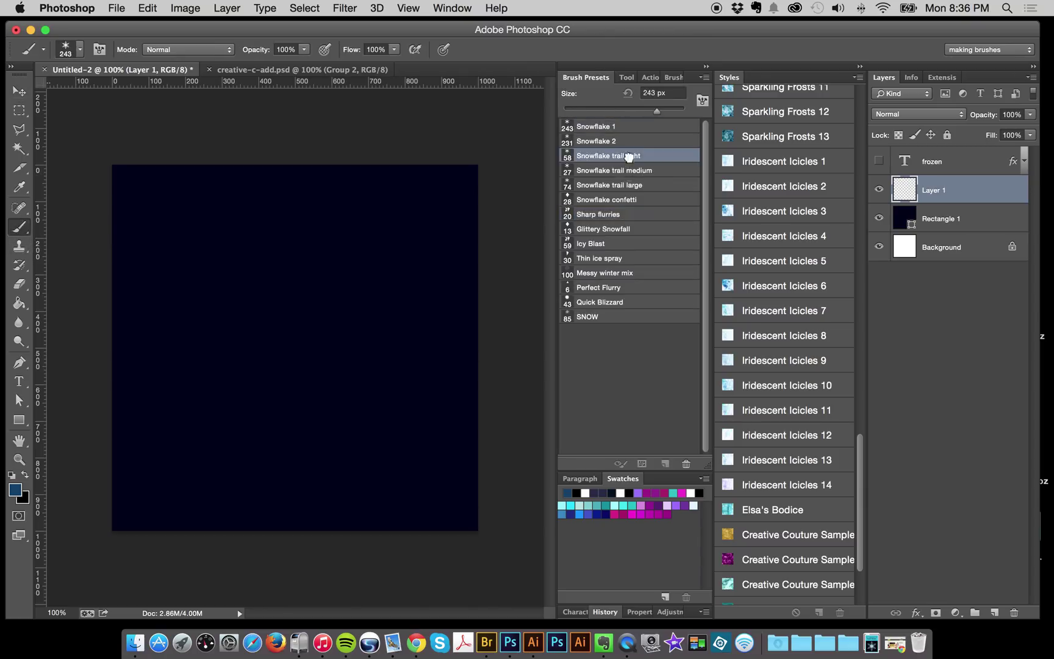
{"action": "left_click", "coordinate": [622, 186]}
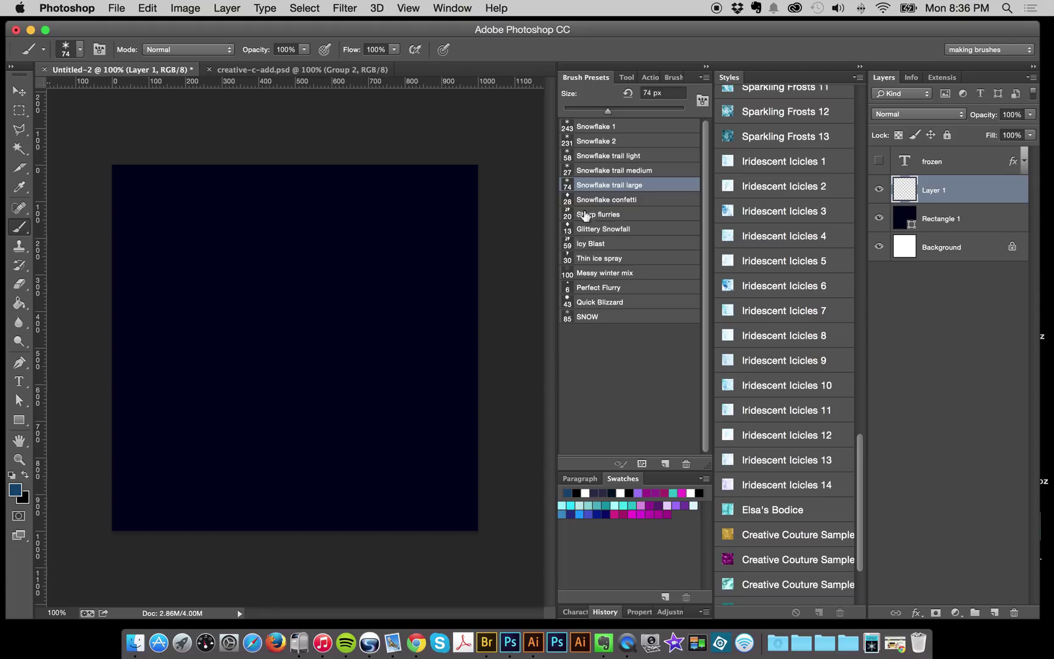
{"action": "left_click", "coordinate": [612, 201]}
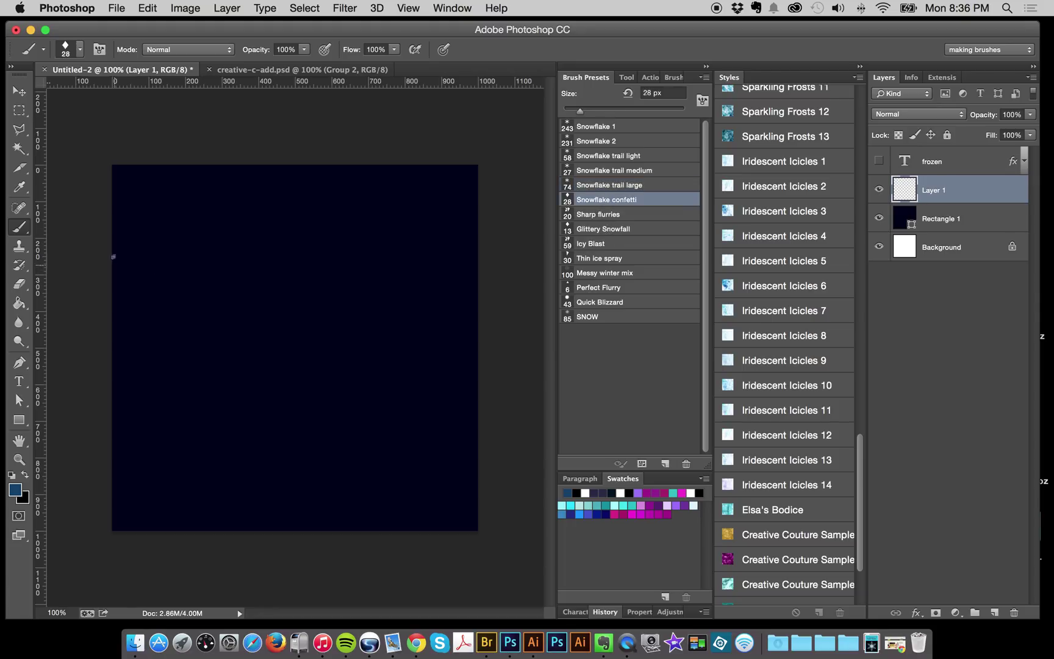
- Set the foreground colour to white and paint Snowflake confetti strokes across the canvas
{"action": "mouse_move", "coordinate": [94, 237]}
{"action": "left_mouse_down"}
{"action": "mouse_move", "coordinate": [169, 290]}
{"action": "mouse_move", "coordinate": [265, 287]}
{"action": "mouse_move", "coordinate": [302, 240]}
{"action": "left_mouse_up"}
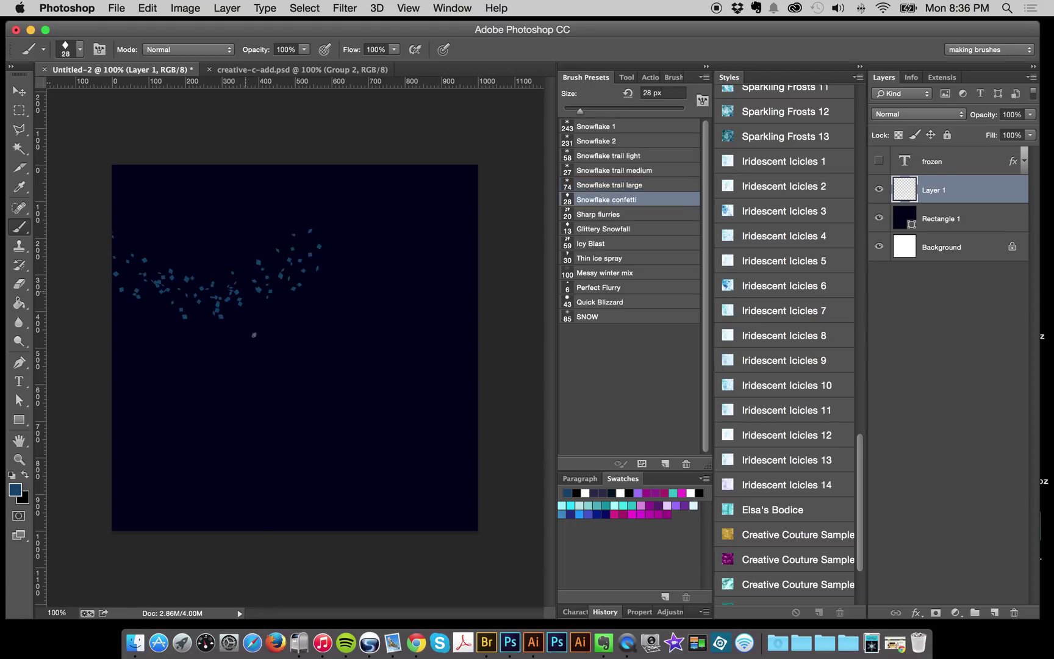
{"action": "key", "text": "super+z"}
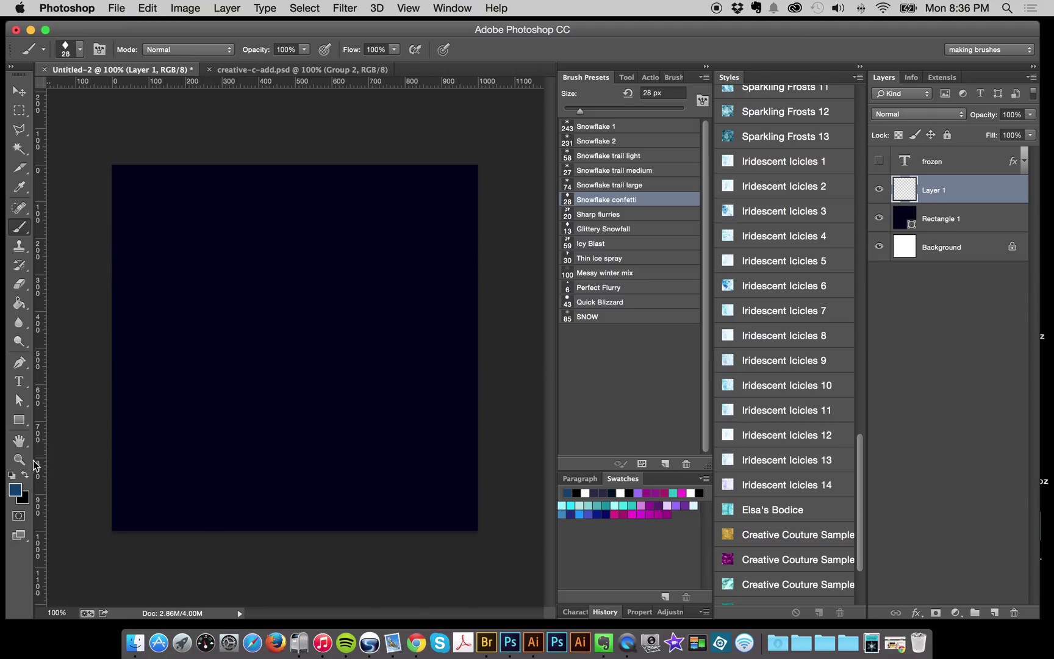
{"action": "left_click", "coordinate": [16, 489]}
{"action": "left_click", "coordinate": [536, 336]}
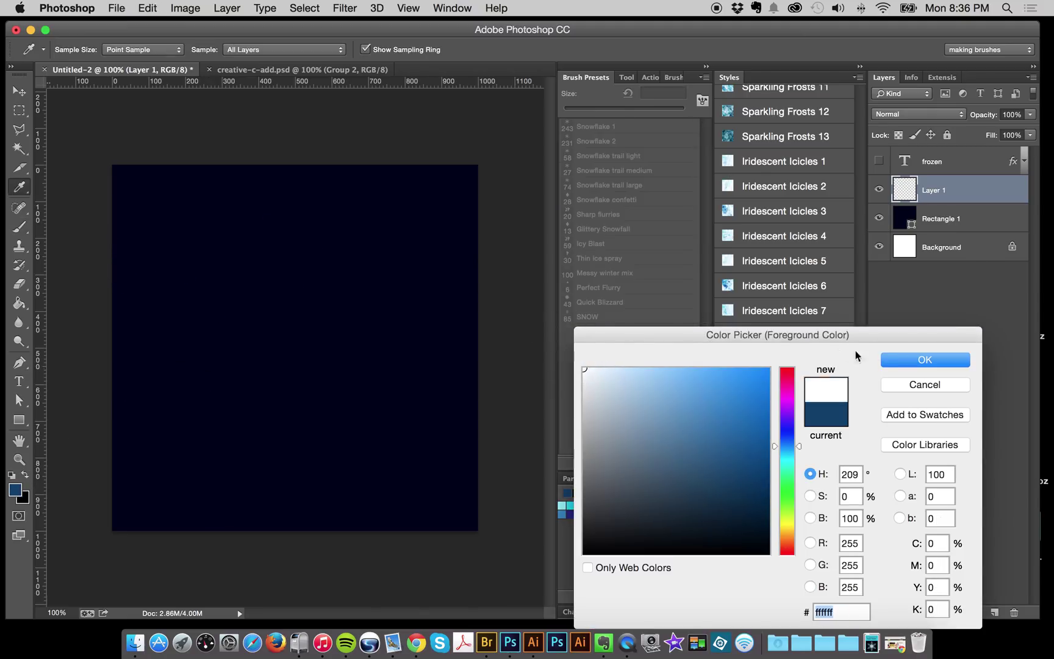
{"action": "left_click", "coordinate": [897, 360]}
{"action": "mouse_move", "coordinate": [99, 249]}
{"action": "left_mouse_down"}
{"action": "mouse_move", "coordinate": [142, 306]}
{"action": "mouse_move", "coordinate": [217, 329]}
{"action": "mouse_move", "coordinate": [286, 321]}
{"action": "mouse_move", "coordinate": [325, 267]}
{"action": "mouse_move", "coordinate": [271, 219]}
{"action": "left_mouse_up"}
{"action": "mouse_move", "coordinate": [239, 304]}
{"action": "left_mouse_down"}
{"action": "mouse_move", "coordinate": [320, 397]}
{"action": "mouse_move", "coordinate": [444, 423]}
{"action": "mouse_move", "coordinate": [519, 424]}
{"action": "left_mouse_up"}
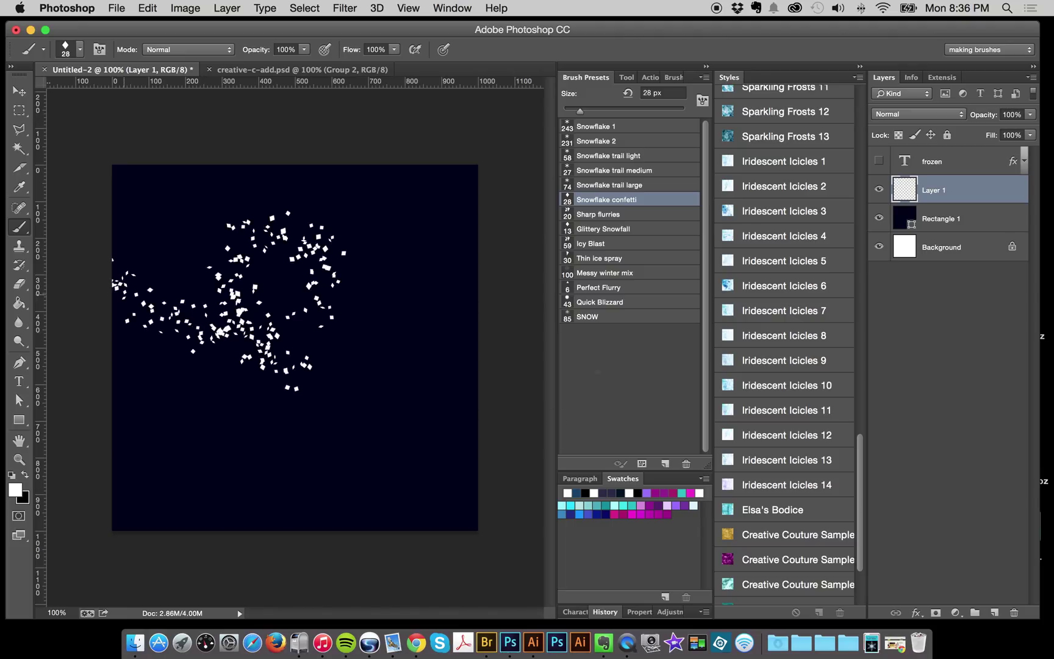
- Paint an Icy Blast arc at top right and Thin ice spray along the bottom
{"action": "left_click", "coordinate": [613, 246]}
{"action": "mouse_move", "coordinate": [365, 158]}
{"action": "left_mouse_down"}
{"action": "mouse_move", "coordinate": [387, 223]}
{"action": "mouse_move", "coordinate": [485, 302]}
{"action": "mouse_move", "coordinate": [511, 308]}
{"action": "left_mouse_up"}
{"action": "left_click", "coordinate": [614, 262]}
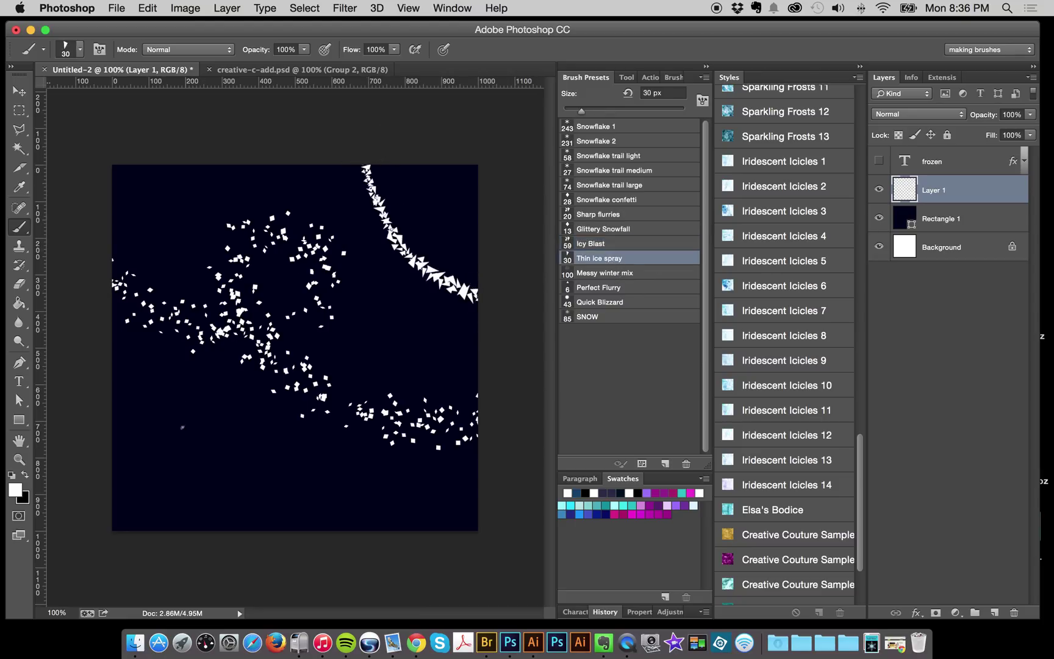
{"action": "mouse_move", "coordinate": [123, 433]}
{"action": "left_mouse_down"}
{"action": "mouse_move", "coordinate": [167, 488]}
{"action": "mouse_move", "coordinate": [427, 525]}
{"action": "mouse_move", "coordinate": [134, 520]}
{"action": "mouse_move", "coordinate": [425, 524]}
{"action": "mouse_move", "coordinate": [392, 527]}
{"action": "left_mouse_up"}
{"action": "left_click", "coordinate": [610, 318]}
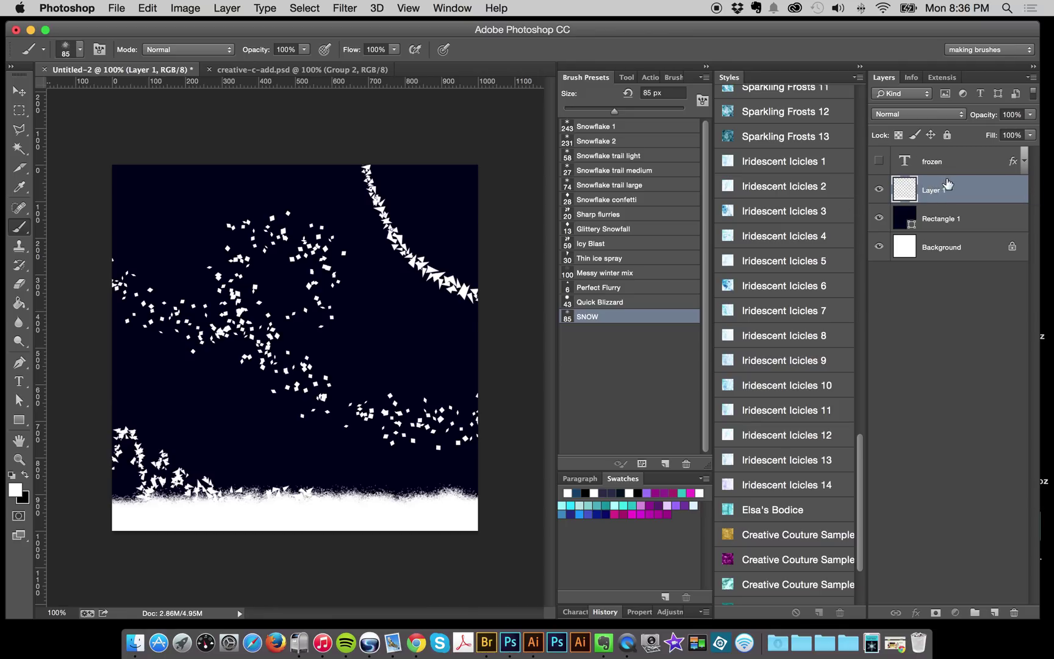
- Try Shimmering Snow and iridescent styles on Layer 1, ending with Shimmering Snow 9
{"action": "left_click_drag", "start_coordinate": [861, 457], "coordinate": [857, 327]}
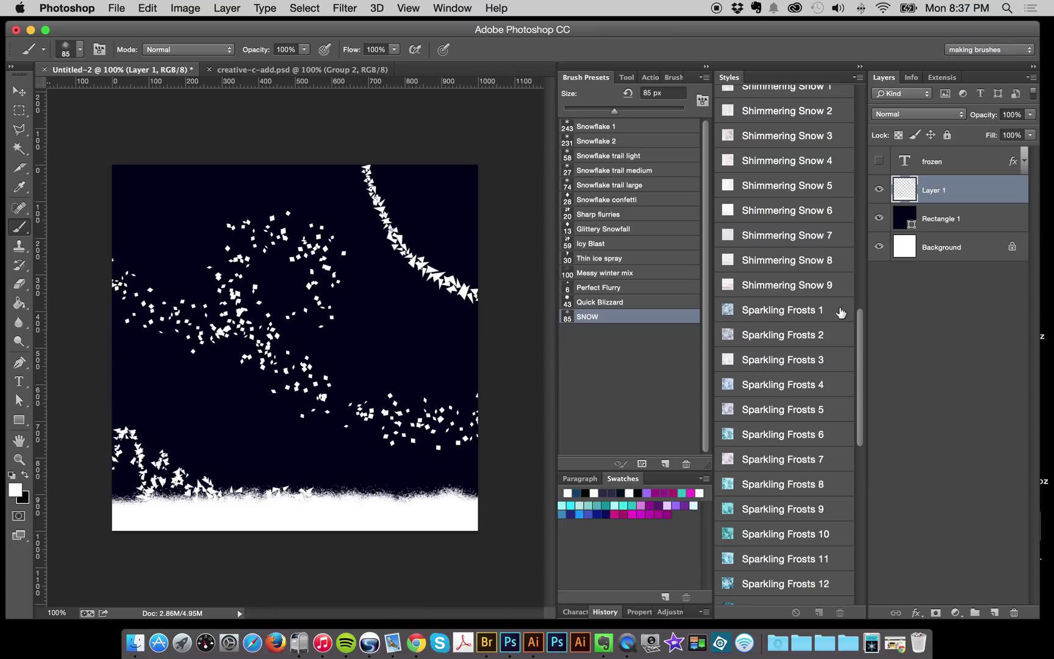
{"action": "left_click", "coordinate": [800, 236]}
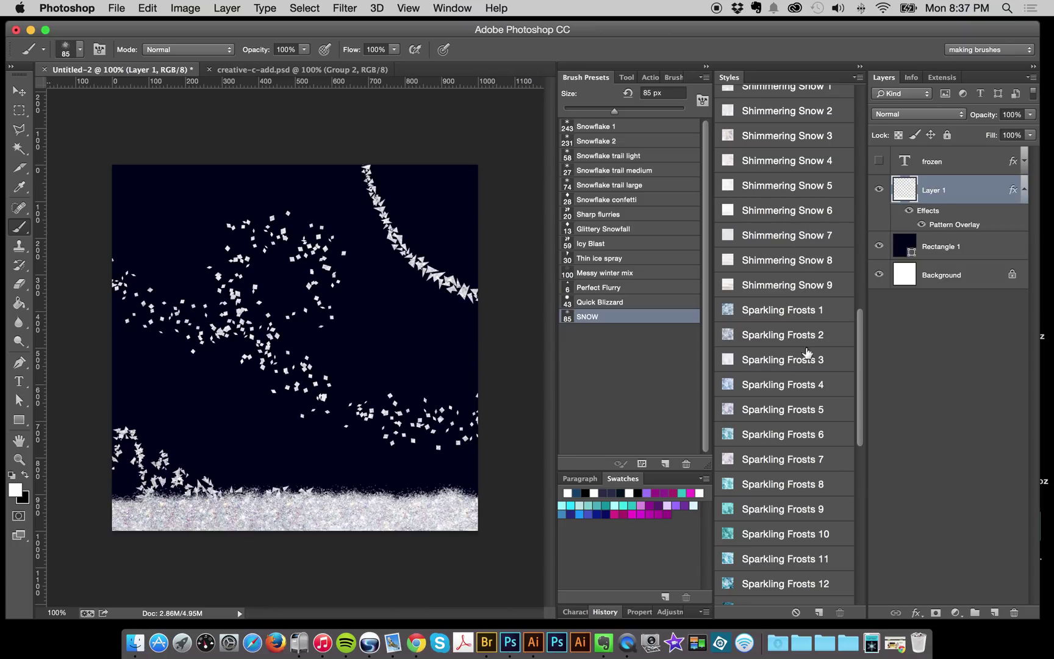
{"action": "left_click", "coordinate": [780, 207]}
{"action": "left_click_drag", "start_coordinate": [858, 323], "coordinate": [859, 299]}
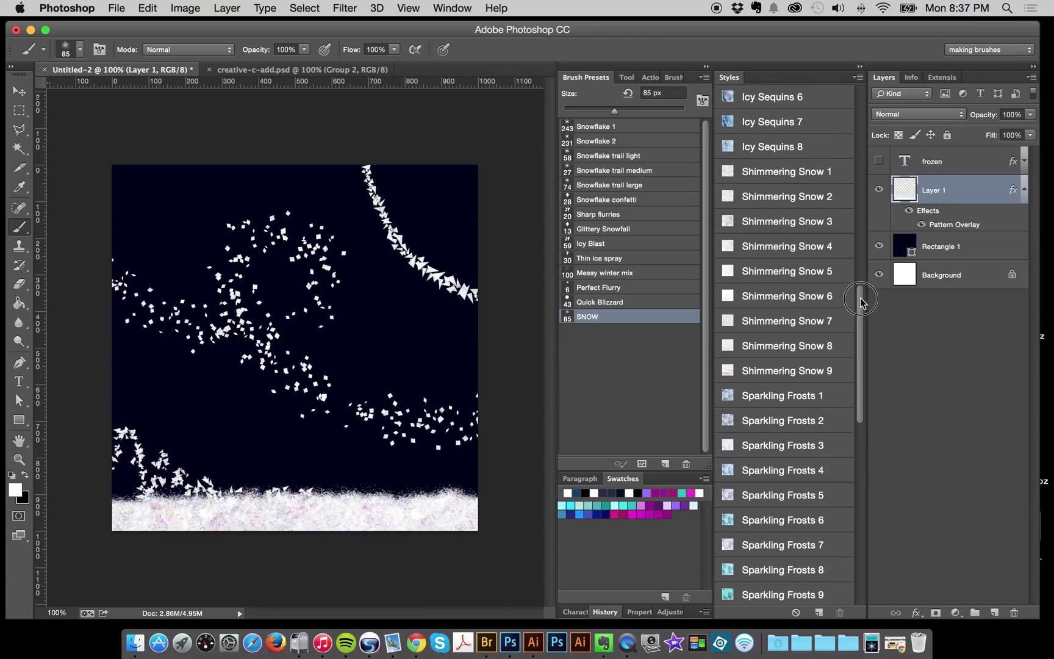
{"action": "left_click", "coordinate": [787, 373]}
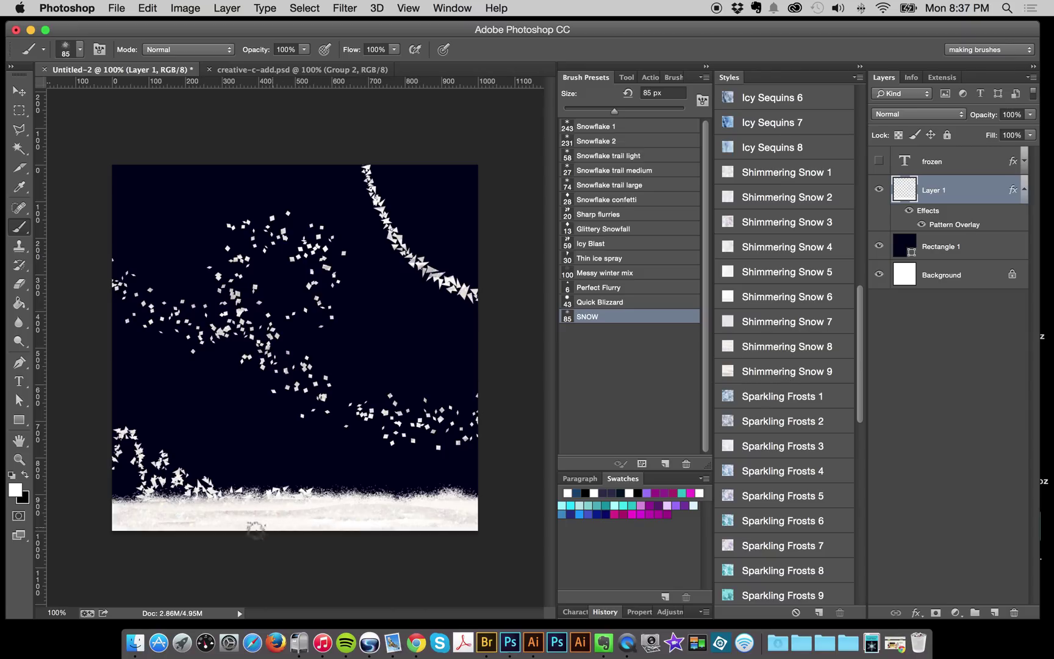
- Zoom in on the lower-left snow to inspect the texture, then return to 100% view
{"action": "left_click", "coordinate": [19, 459]}
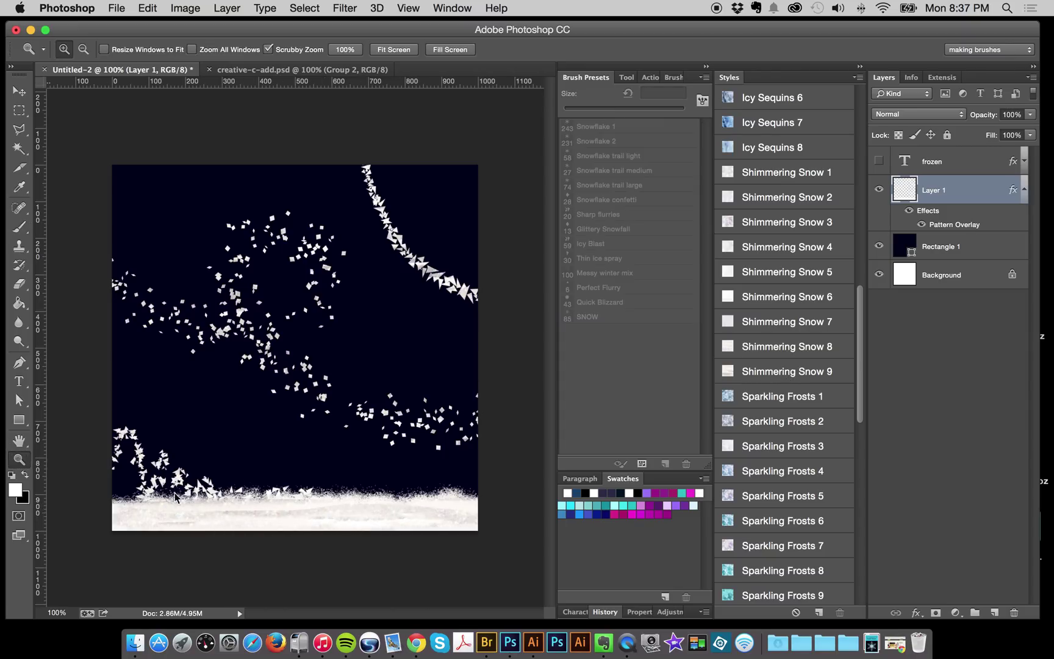
{"action": "left_click", "coordinate": [269, 527]}
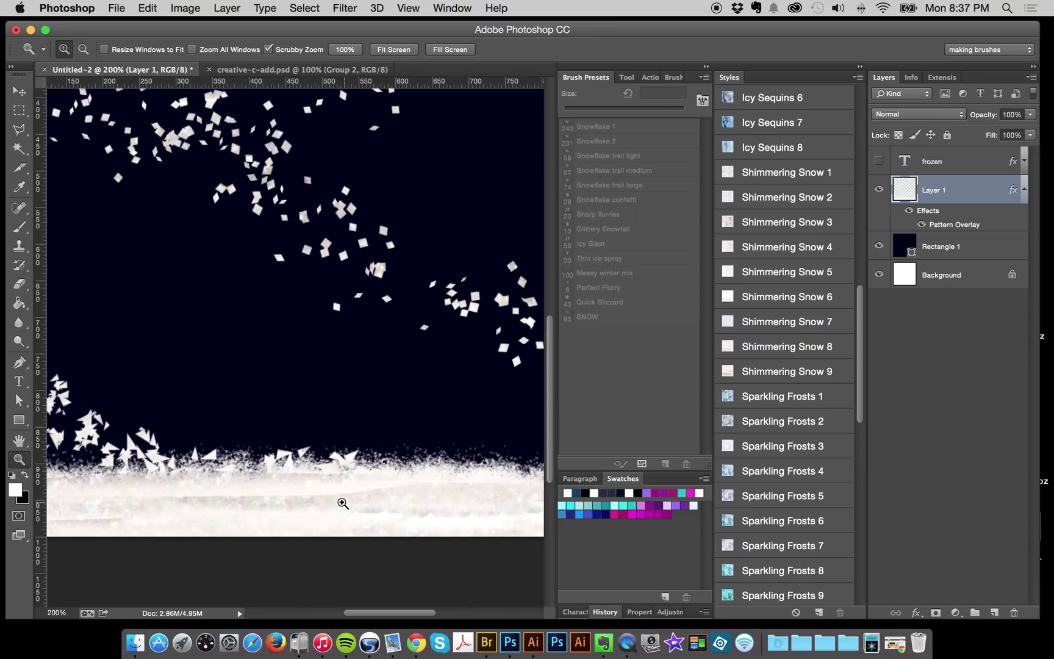
{"action": "key", "text": "super+0"}
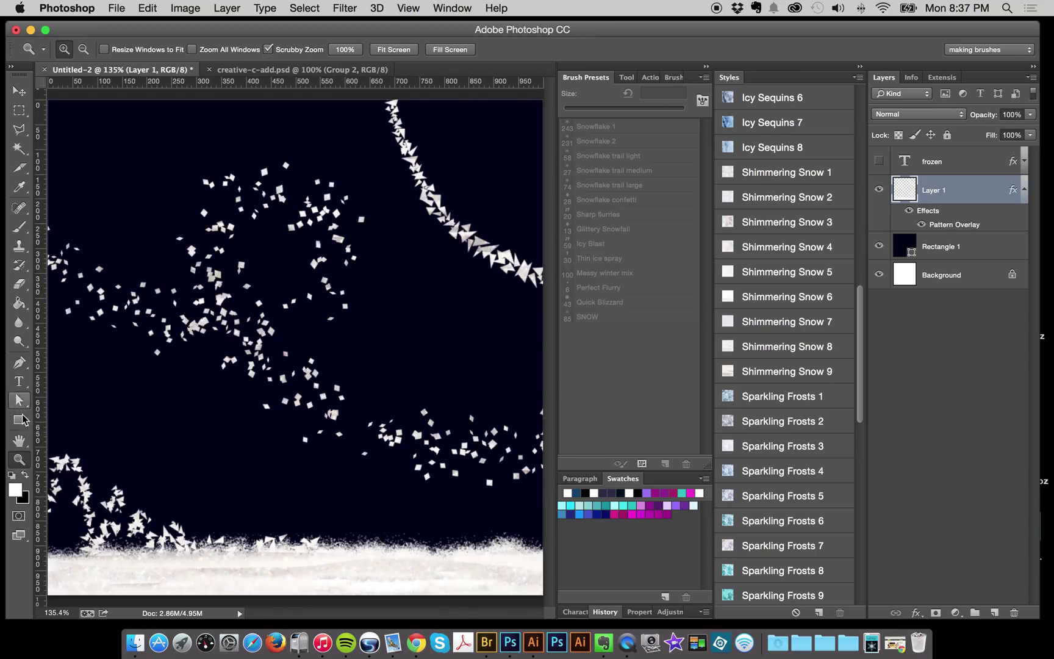
{"action": "double_click", "coordinate": [18, 459]}
{"action": "left_click", "coordinate": [19, 226]}
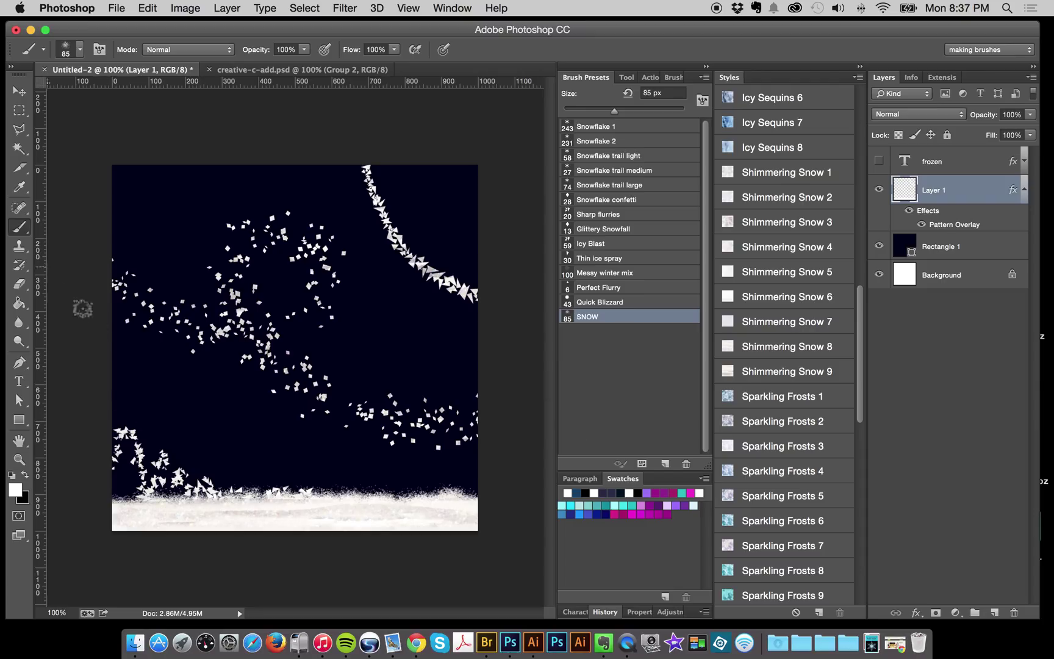
- Build up the bottom snow, stamp a Snowflake 1 crystal upper left, and add star trails down the right
{"action": "mouse_move", "coordinate": [122, 481]}
{"action": "left_mouse_down"}
{"action": "mouse_move", "coordinate": [146, 513]}
{"action": "mouse_move", "coordinate": [228, 499]}
{"action": "mouse_move", "coordinate": [271, 471]}
{"action": "mouse_move", "coordinate": [289, 516]}
{"action": "mouse_move", "coordinate": [322, 481]}
{"action": "mouse_move", "coordinate": [358, 472]}
{"action": "mouse_move", "coordinate": [401, 493]}
{"action": "mouse_move", "coordinate": [441, 482]}
{"action": "mouse_move", "coordinate": [454, 508]}
{"action": "mouse_move", "coordinate": [491, 495]}
{"action": "left_mouse_up"}
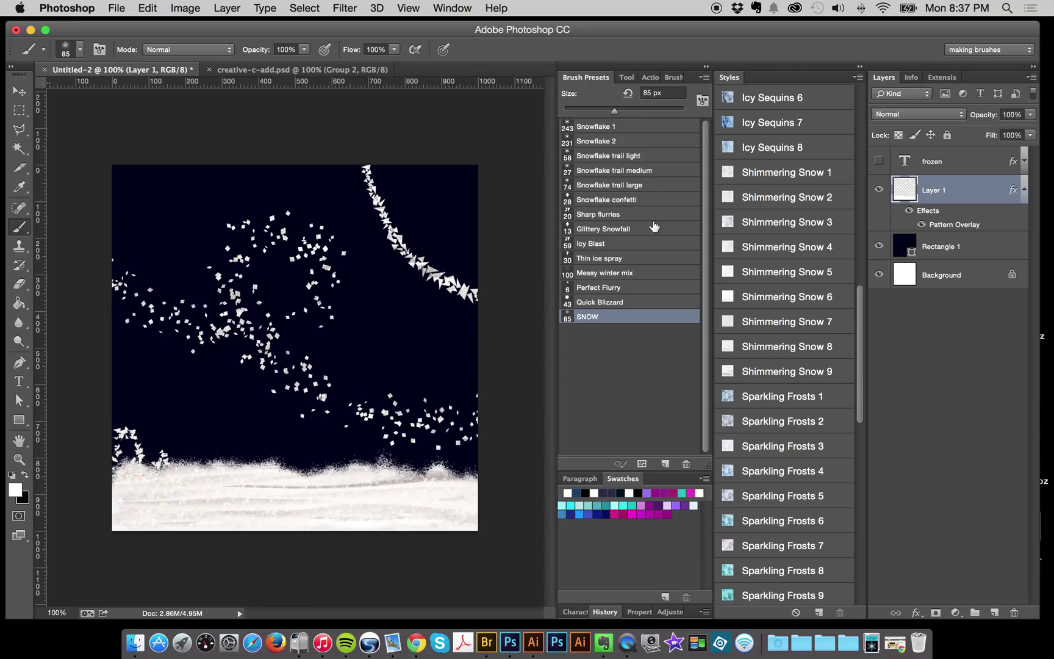
{"action": "left_click", "coordinate": [619, 128]}
{"action": "left_click", "coordinate": [191, 225]}
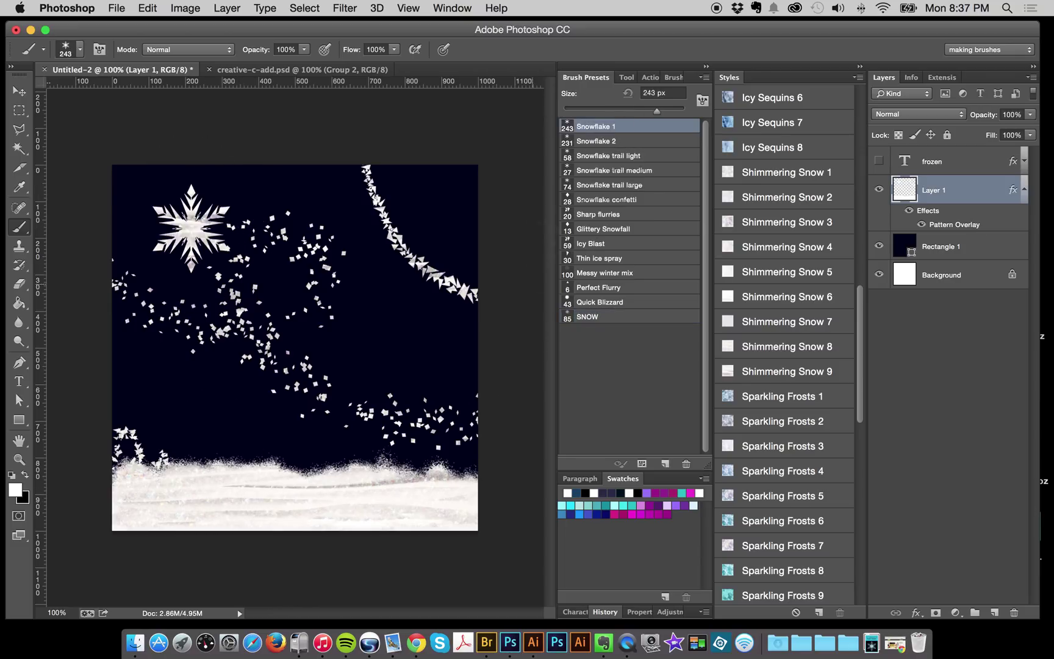
{"action": "left_click", "coordinate": [601, 141]}
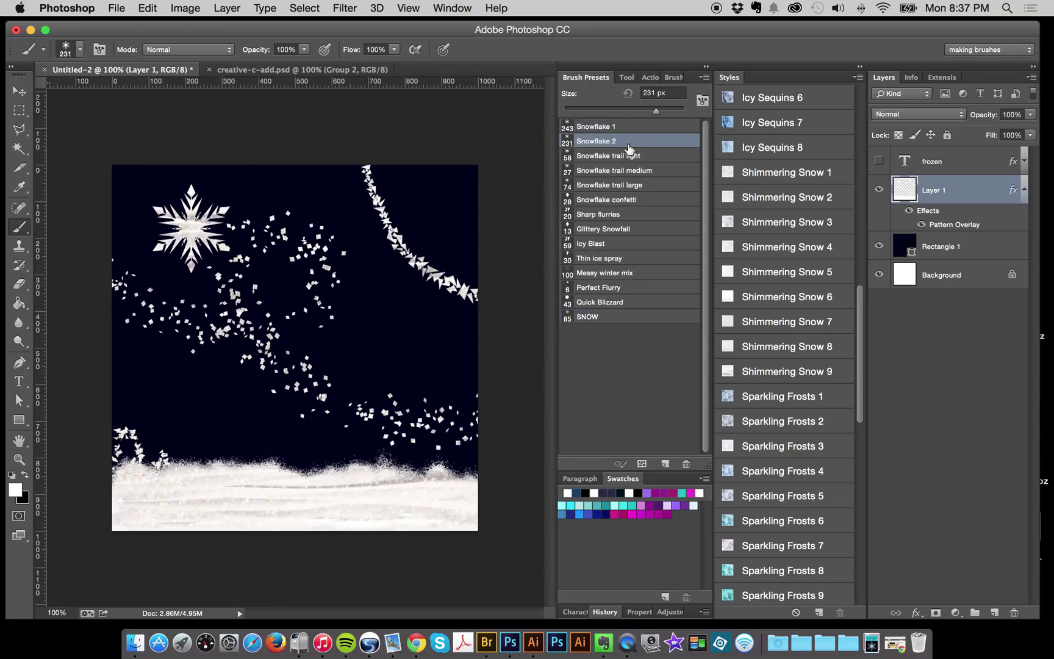
{"action": "left_click", "coordinate": [605, 157]}
{"action": "left_click_drag", "start_coordinate": [430, 165], "coordinate": [402, 226]}
{"action": "mouse_move", "coordinate": [506, 243]}
{"action": "left_mouse_down"}
{"action": "mouse_move", "coordinate": [396, 312]}
{"action": "mouse_move", "coordinate": [461, 421]}
{"action": "left_mouse_up"}
{"action": "left_click", "coordinate": [20, 91]}
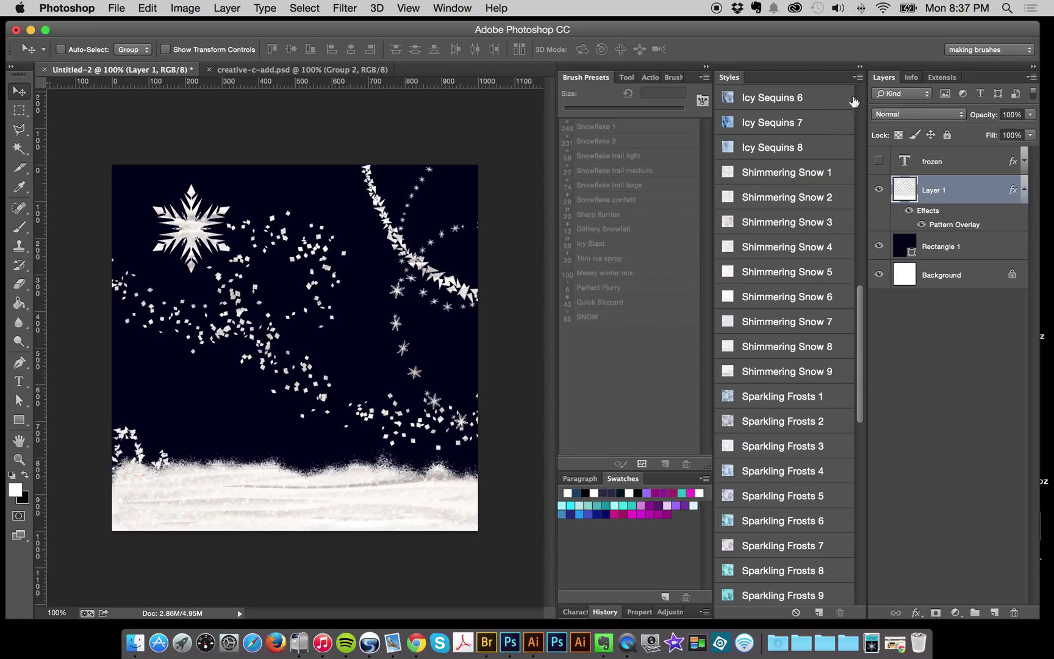
- Return to Illustrator's Untitled-6 document and deselect the black snowflake artwork
{"action": "left_click", "coordinate": [532, 643]}
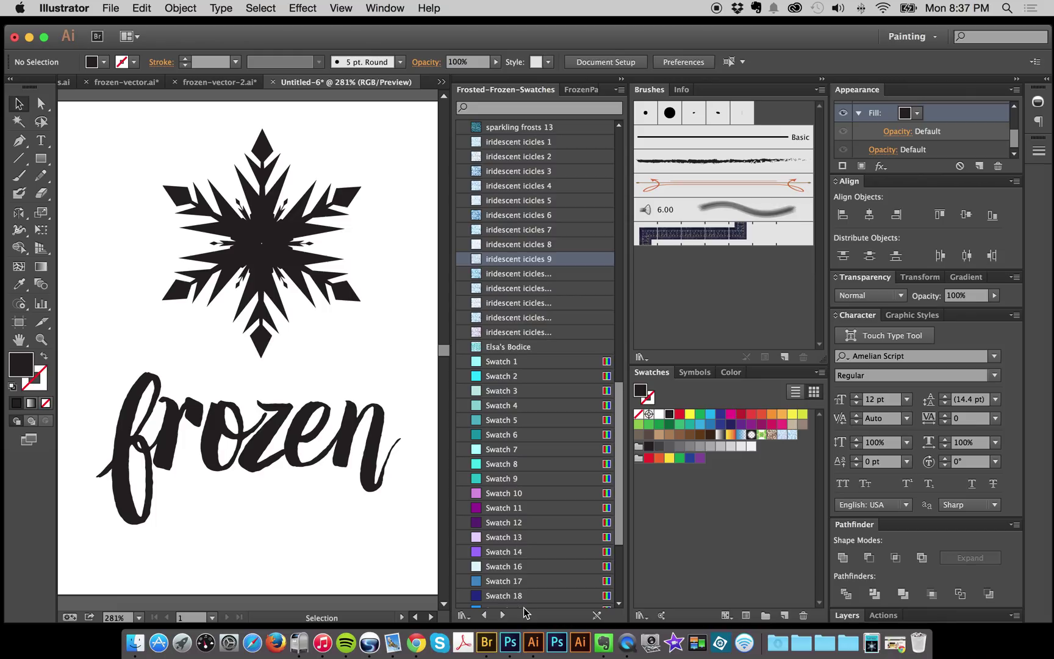
{"action": "left_click", "coordinate": [156, 281]}
{"action": "scroll", "coordinate": [157, 283], "scroll_direction": "right", "scroll_amount": 1}
{"action": "scroll", "coordinate": [157, 282], "scroll_direction": "up", "scroll_amount": 1}
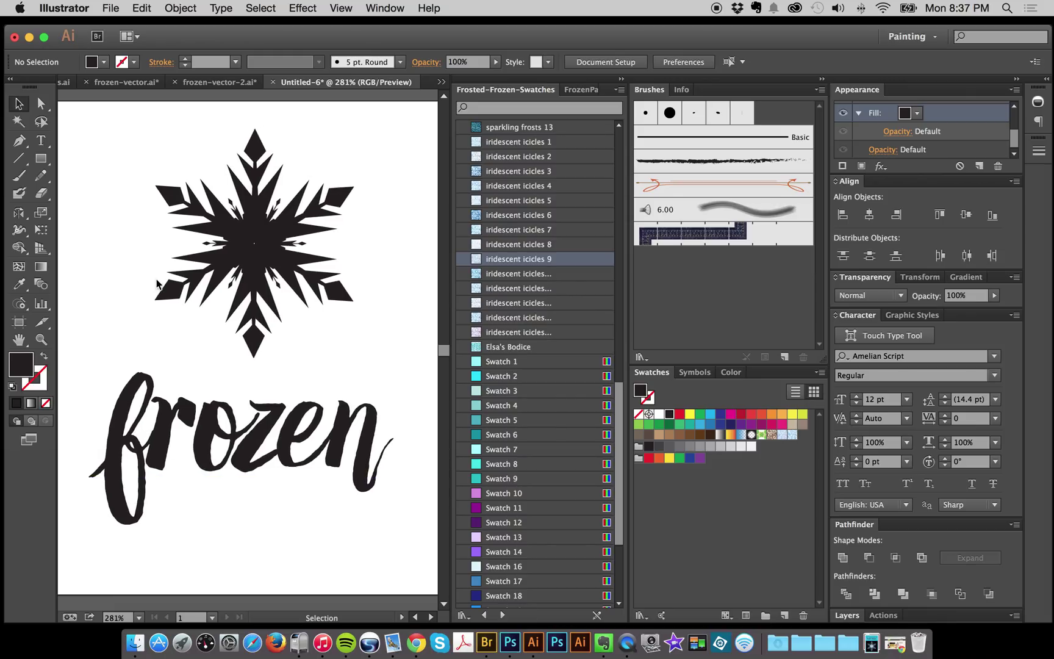
{"action": "scroll", "coordinate": [346, 170], "scroll_direction": "right", "scroll_amount": 1}
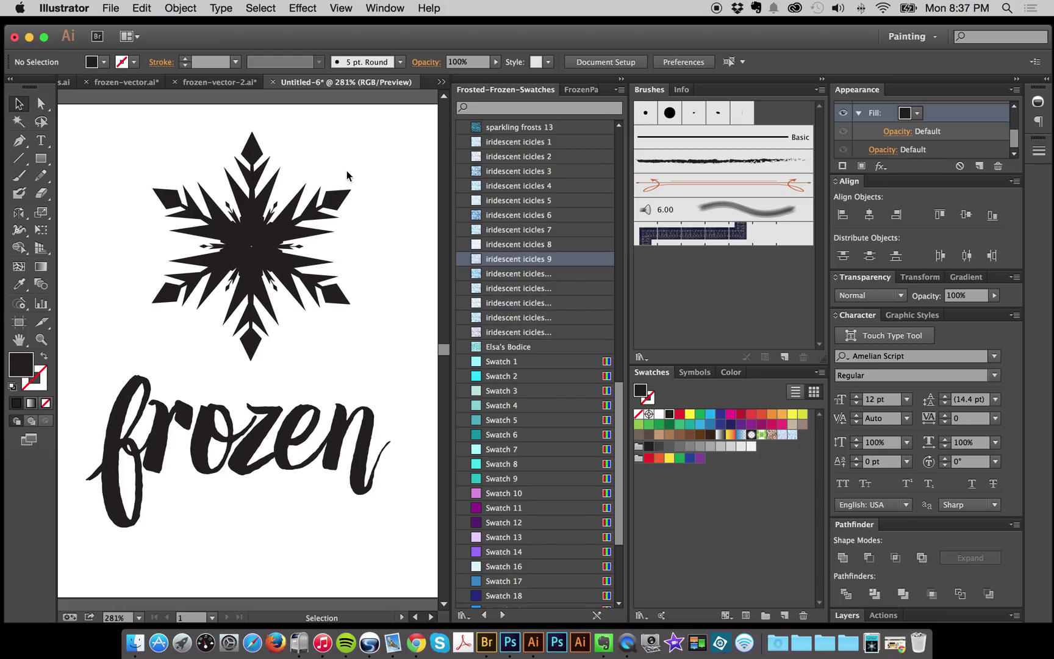
{"action": "left_click_drag", "start_coordinate": [157, 131], "coordinate": [270, 261]}
{"action": "left_click", "coordinate": [381, 154]}
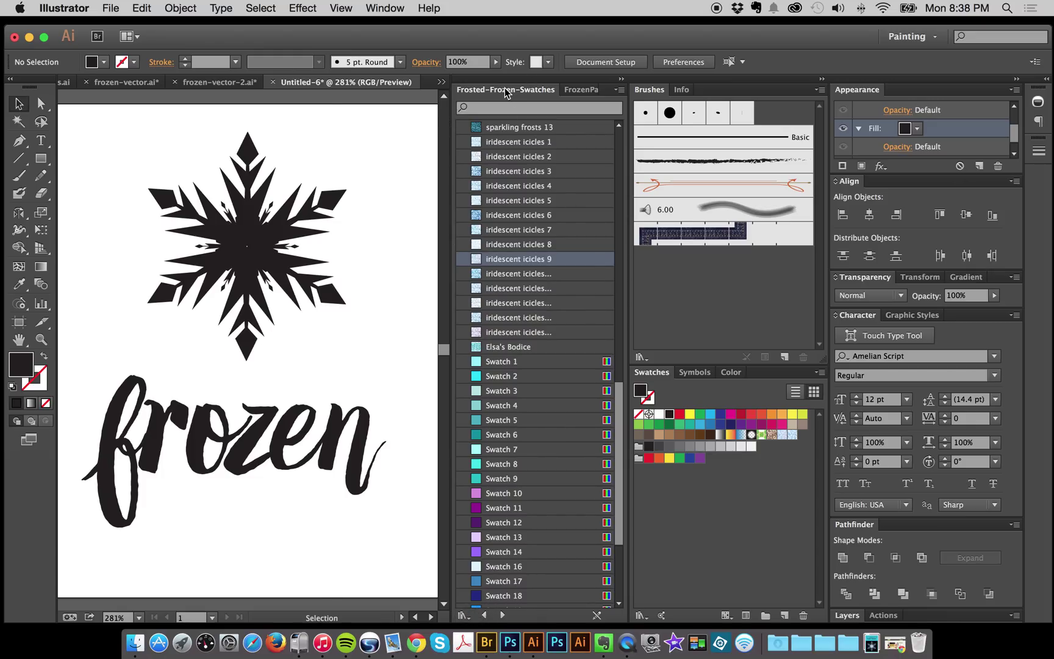
- Close the Frosted-Frozen-Swatches and FrozenPatternsFinal library panels
{"action": "left_click_drag", "start_coordinate": [504, 92], "coordinate": [351, 116]}
{"action": "left_click", "coordinate": [295, 117]}
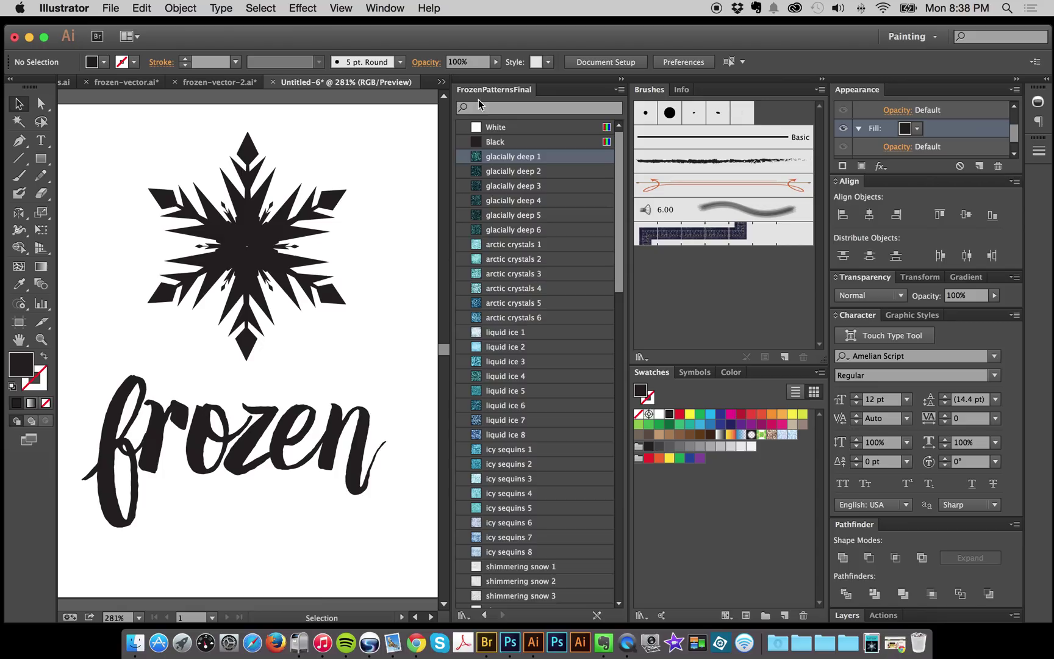
{"action": "left_click_drag", "start_coordinate": [482, 90], "coordinate": [359, 153]}
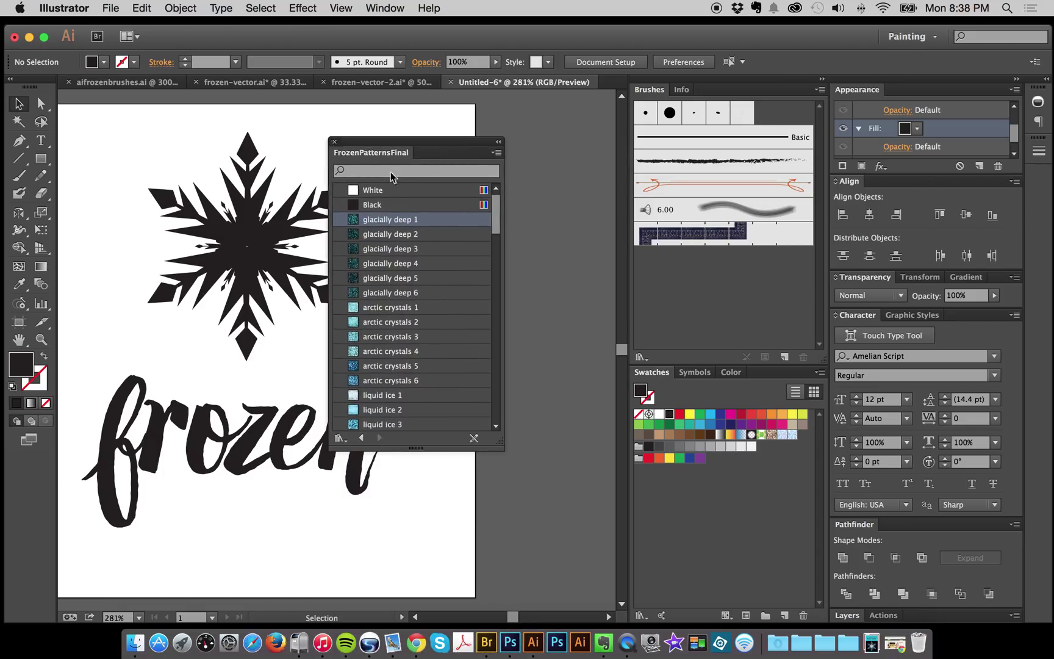
{"action": "left_click", "coordinate": [334, 141]}
{"action": "scroll", "coordinate": [486, 349], "scroll_direction": "left", "scroll_amount": 2}
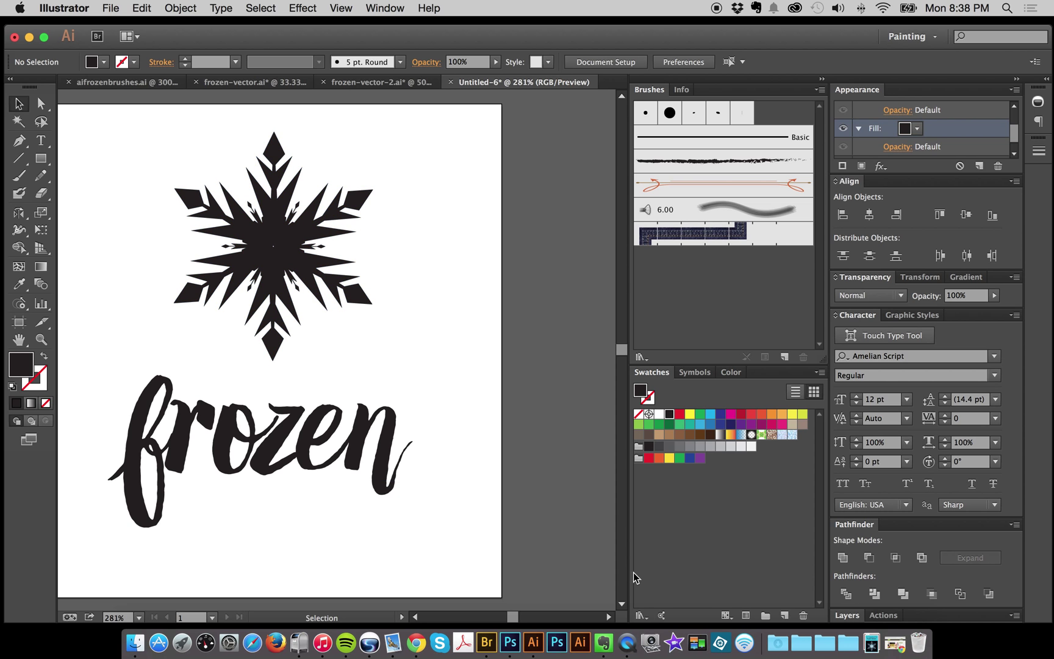
- Load Frosted-Frozen-Swatches.ai from Desktop/FrostedandFrozen/Illustrator/Swatches-Together as a swatch library
{"action": "left_click", "coordinate": [639, 615]}
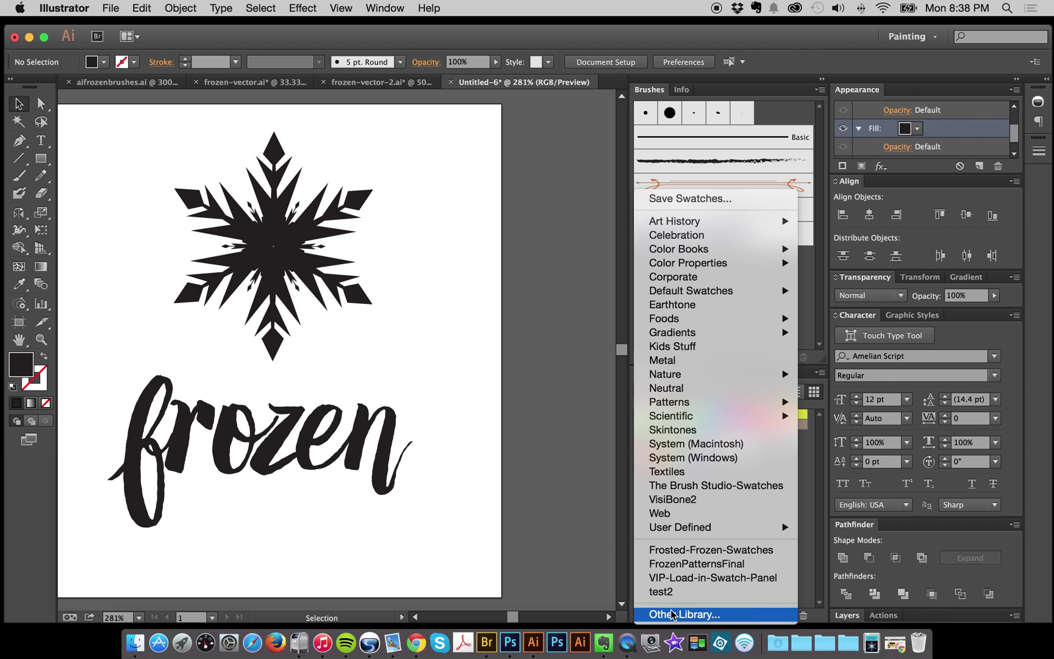
{"action": "left_click", "coordinate": [496, 505]}
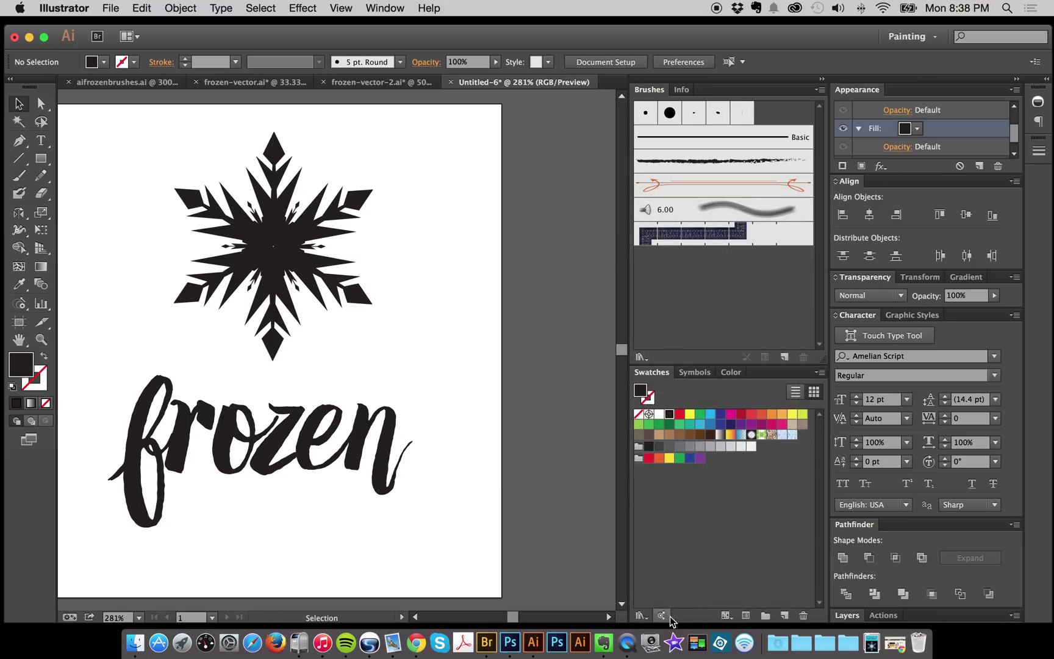
{"action": "left_click", "coordinate": [819, 372]}
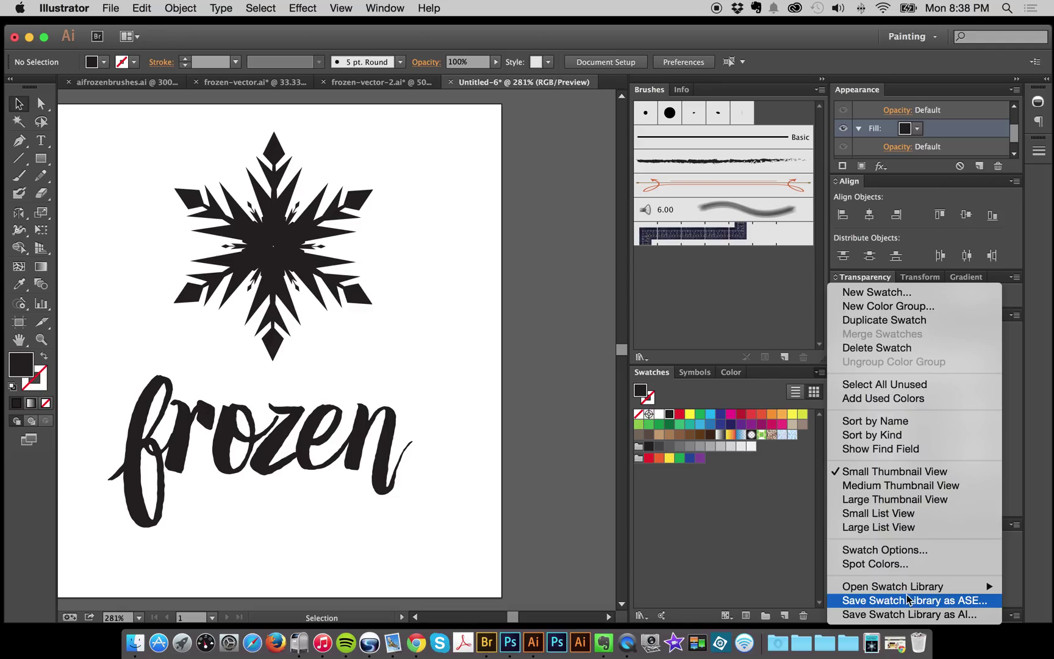
{"action": "mouse_move", "coordinate": [889, 588]}
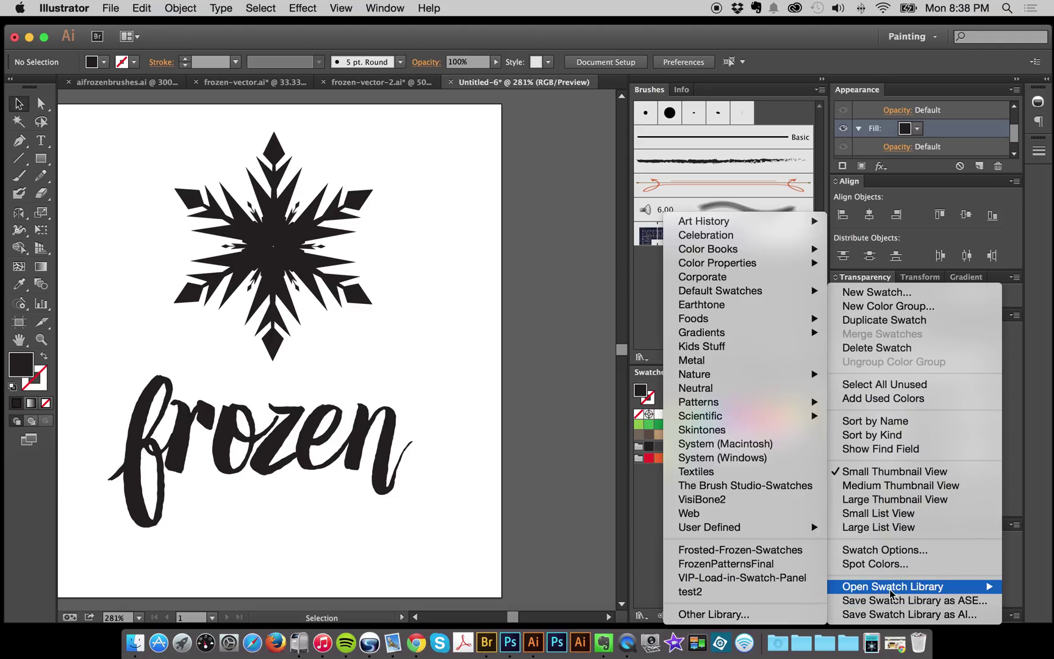
{"action": "left_click", "coordinate": [736, 614]}
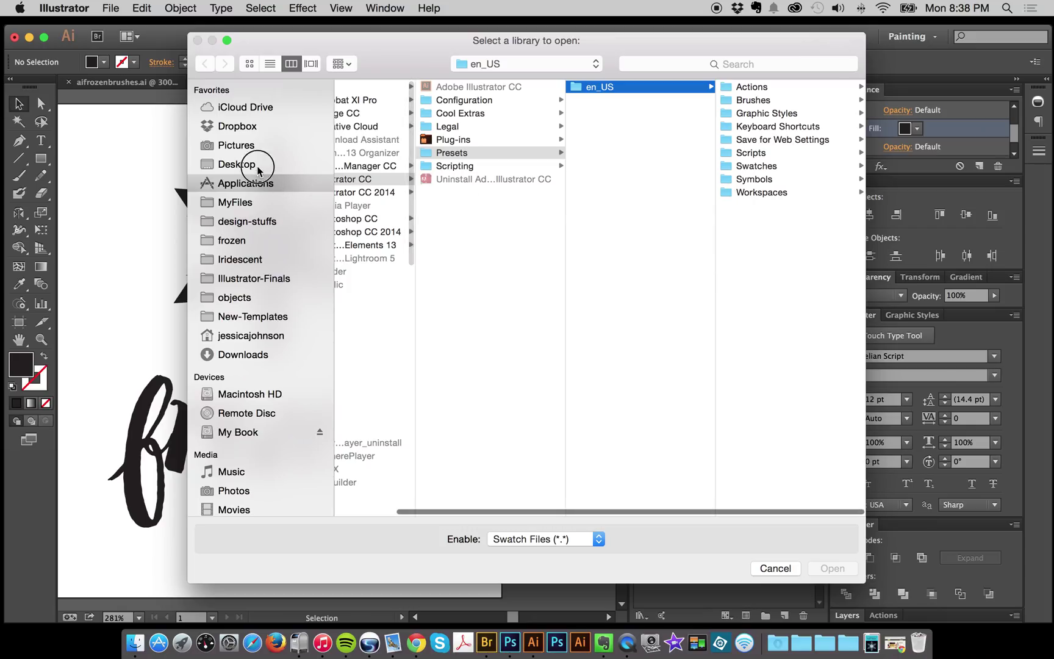
{"action": "left_click", "coordinate": [250, 164]}
{"action": "left_click", "coordinate": [417, 114]}
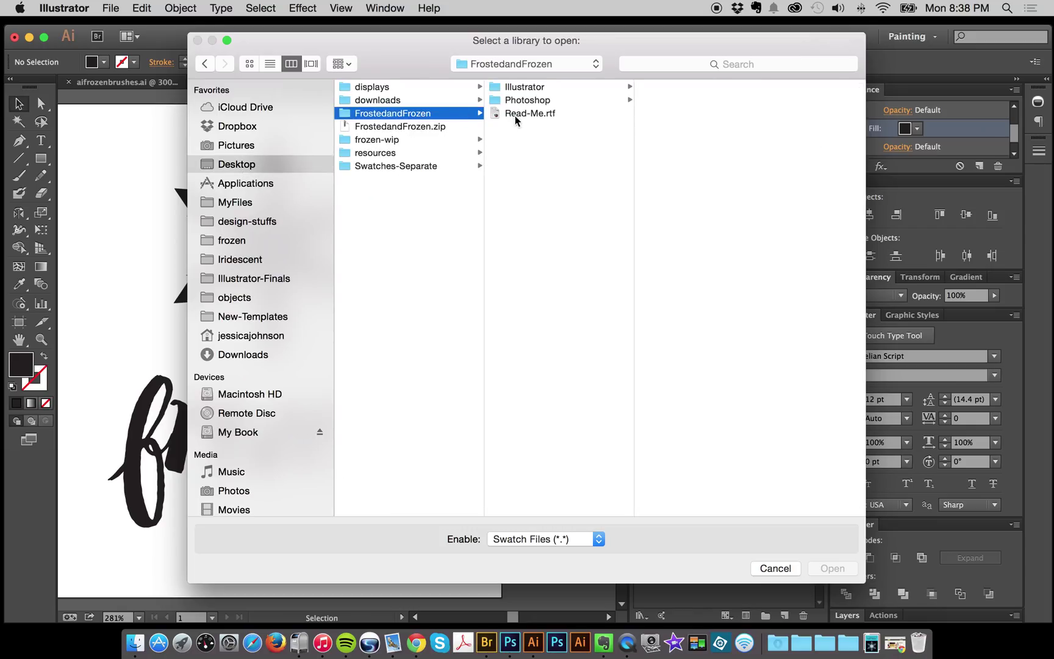
{"action": "left_click", "coordinate": [600, 87]}
{"action": "left_click", "coordinate": [728, 87]}
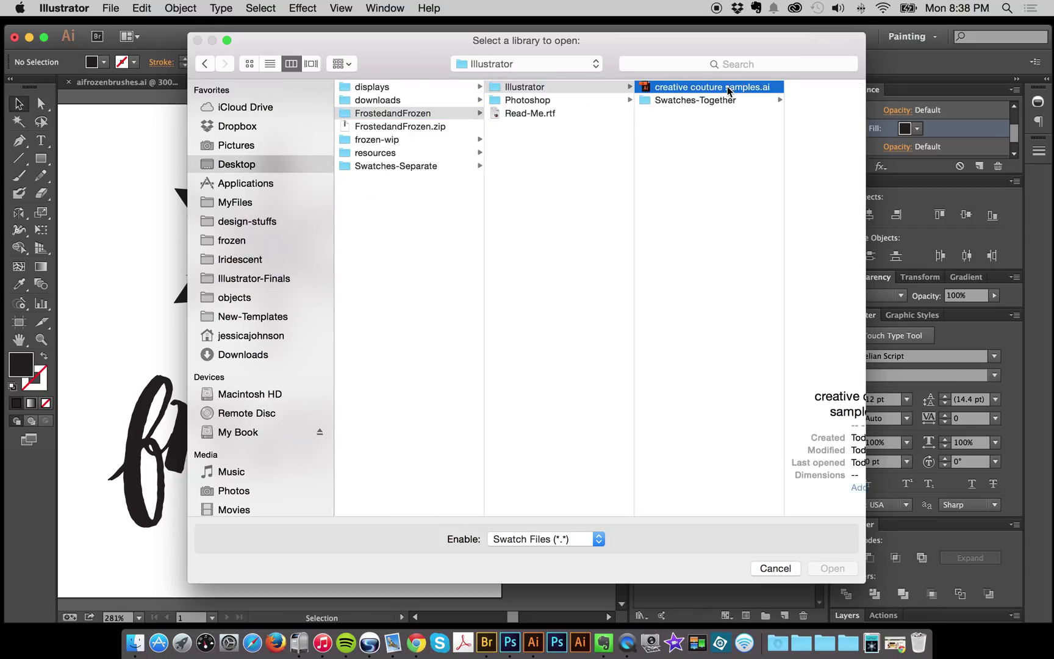
{"action": "left_click", "coordinate": [640, 101]}
{"action": "left_click", "coordinate": [743, 87]}
- Open the chosen library and dock the Frosted-Frozen-Swatches panel at full height beside the other panels
{"action": "left_click", "coordinate": [833, 568]}
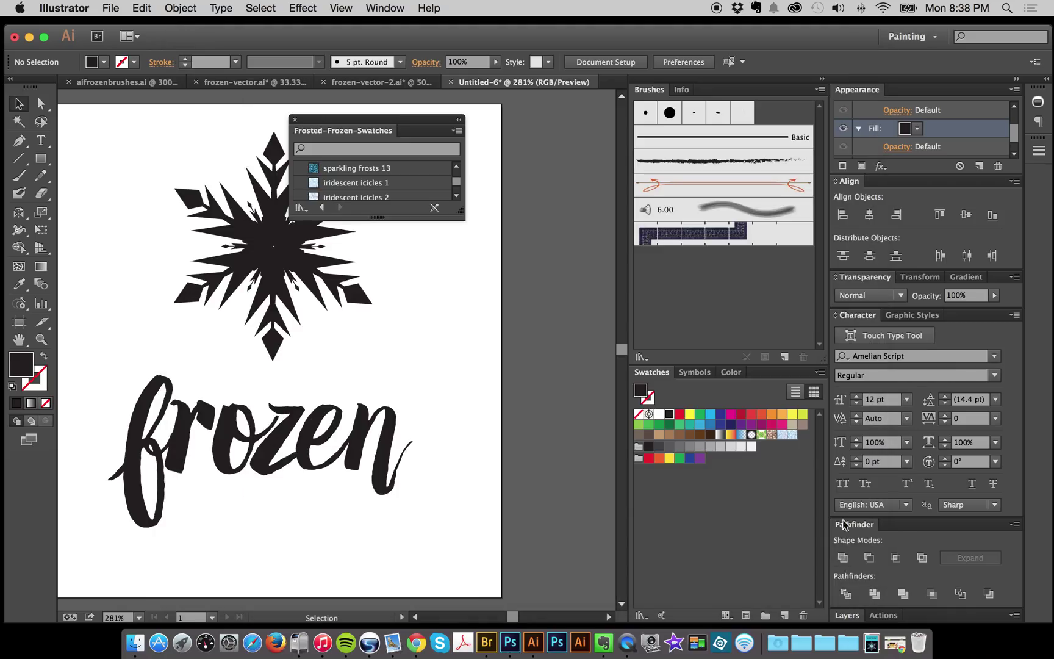
{"action": "left_click_drag", "start_coordinate": [324, 131], "coordinate": [695, 368]}
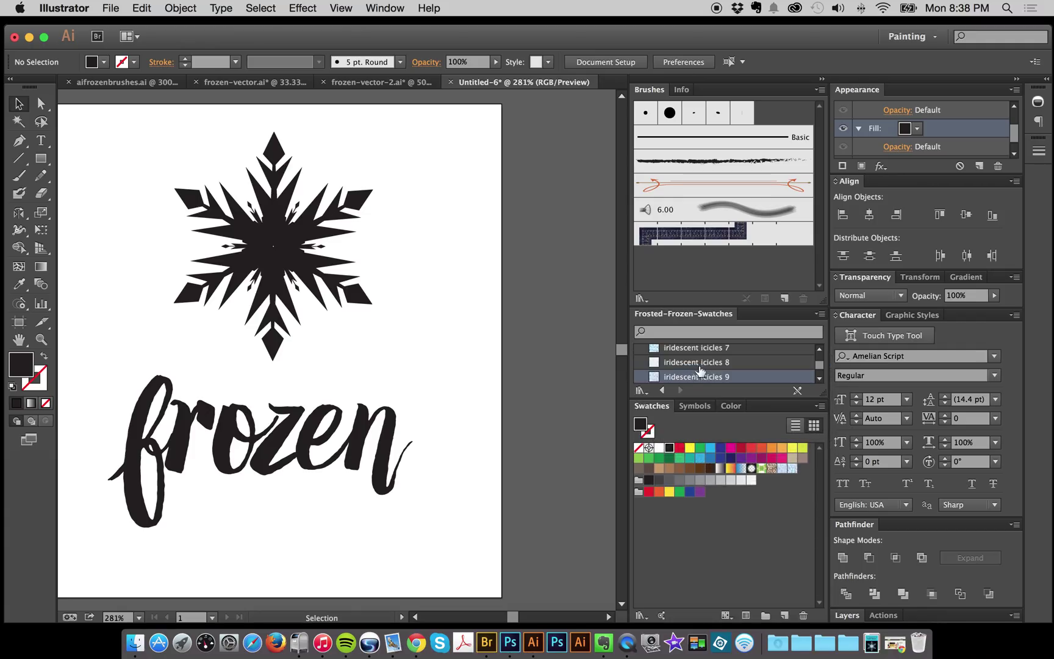
{"action": "mouse_move", "coordinate": [682, 314]}
{"action": "left_mouse_down"}
{"action": "mouse_move", "coordinate": [666, 111]}
{"action": "mouse_move", "coordinate": [623, 154]}
{"action": "left_mouse_up"}
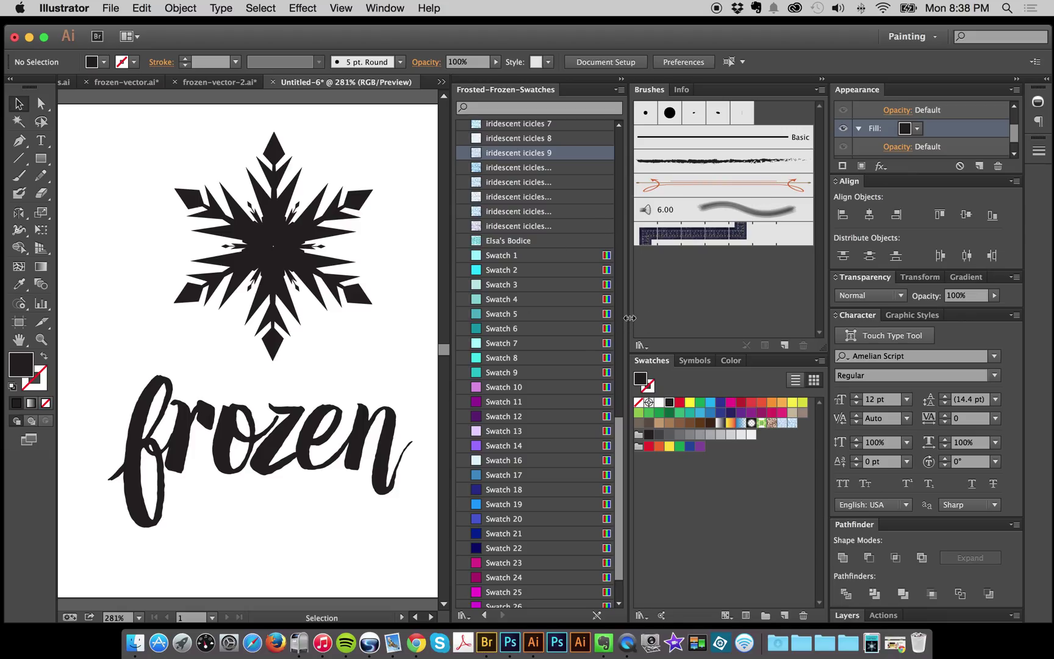
- Widen the artwork window and switch the library from Small Thumbnail View back to Small List View
{"action": "left_click_drag", "start_coordinate": [629, 318], "coordinate": [654, 333]}
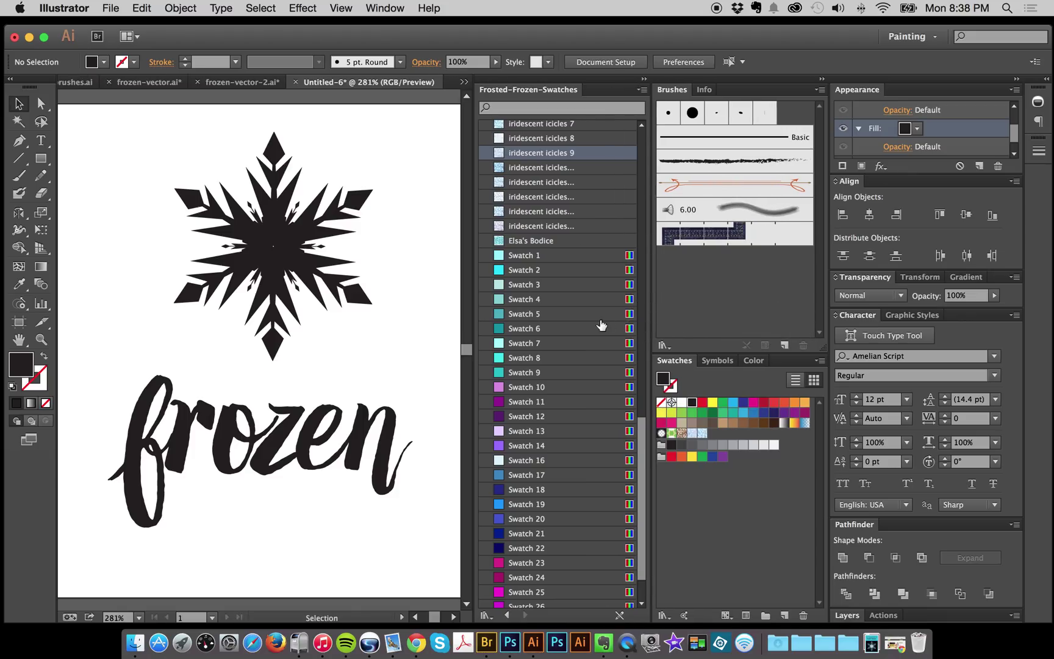
{"action": "scroll", "coordinate": [601, 324], "scroll_direction": "up", "scroll_amount": 15}
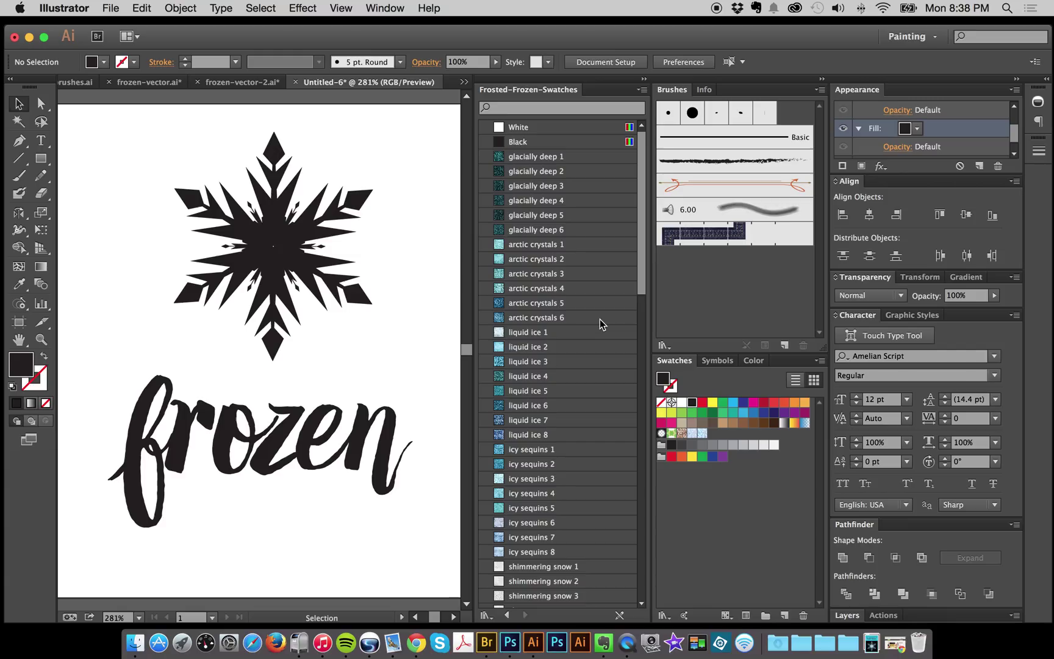
{"action": "left_click", "coordinate": [640, 91]}
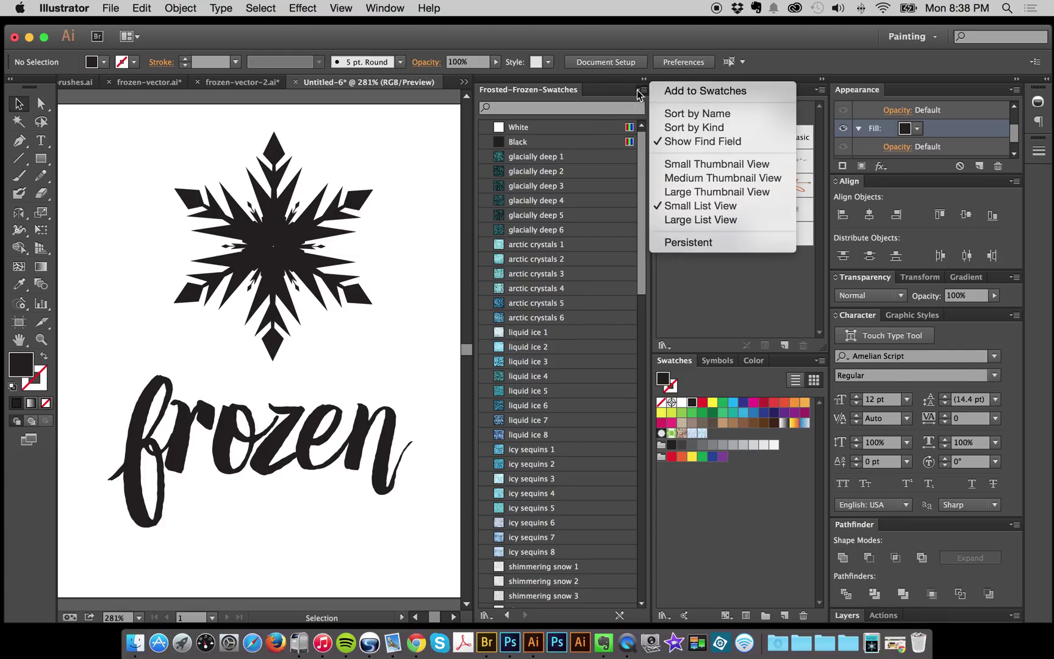
{"action": "left_click", "coordinate": [641, 90]}
{"action": "left_click", "coordinate": [640, 90]}
{"action": "left_click", "coordinate": [690, 164]}
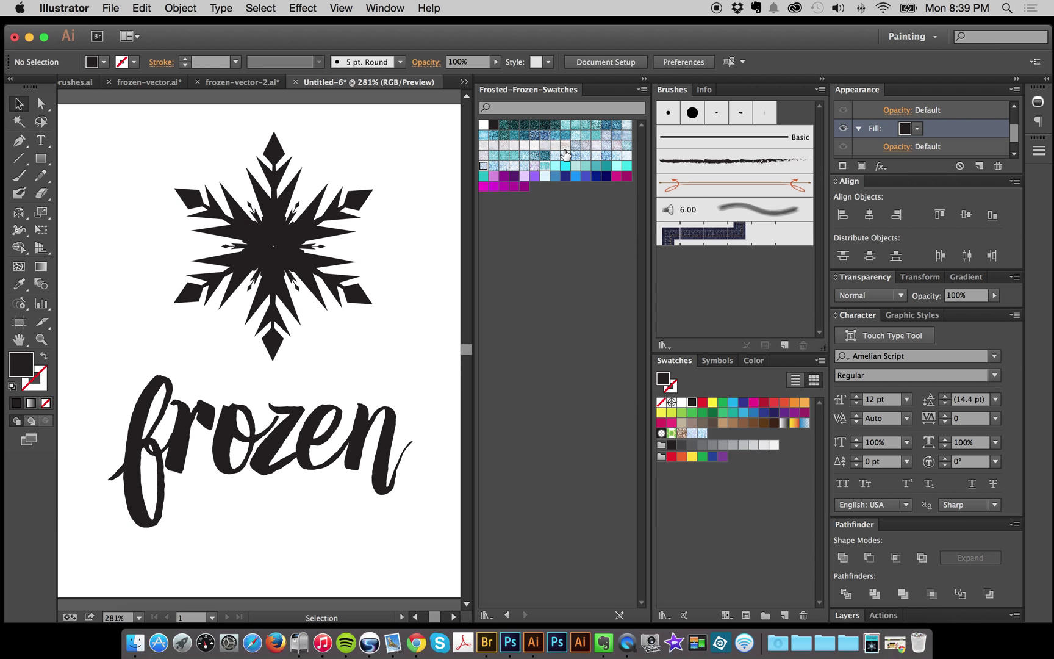
{"action": "left_click", "coordinate": [642, 90]}
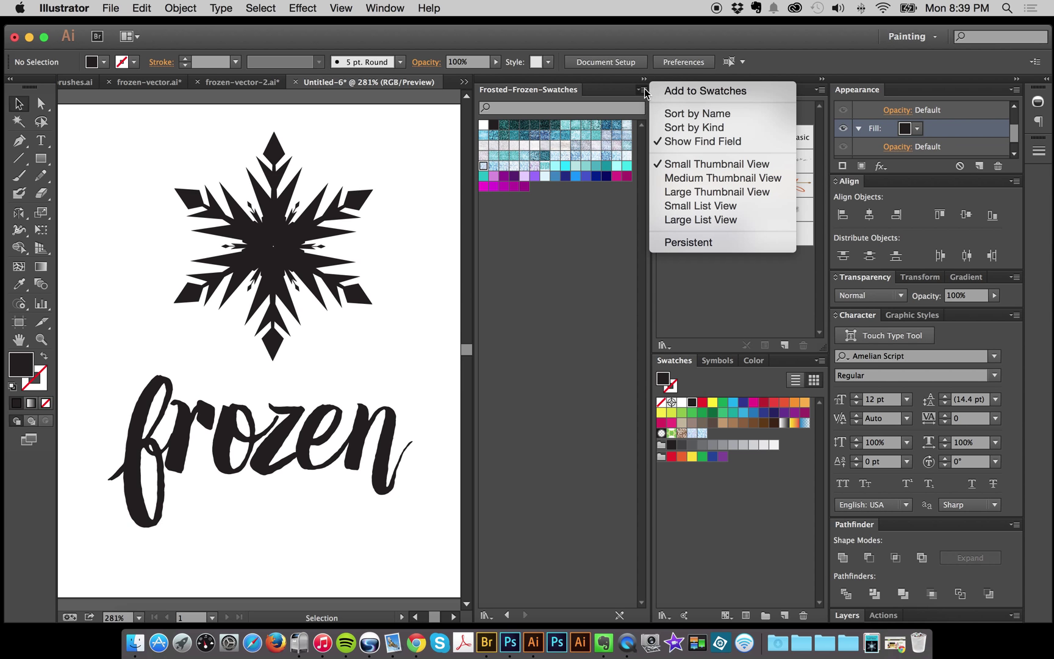
{"action": "left_click", "coordinate": [684, 207]}
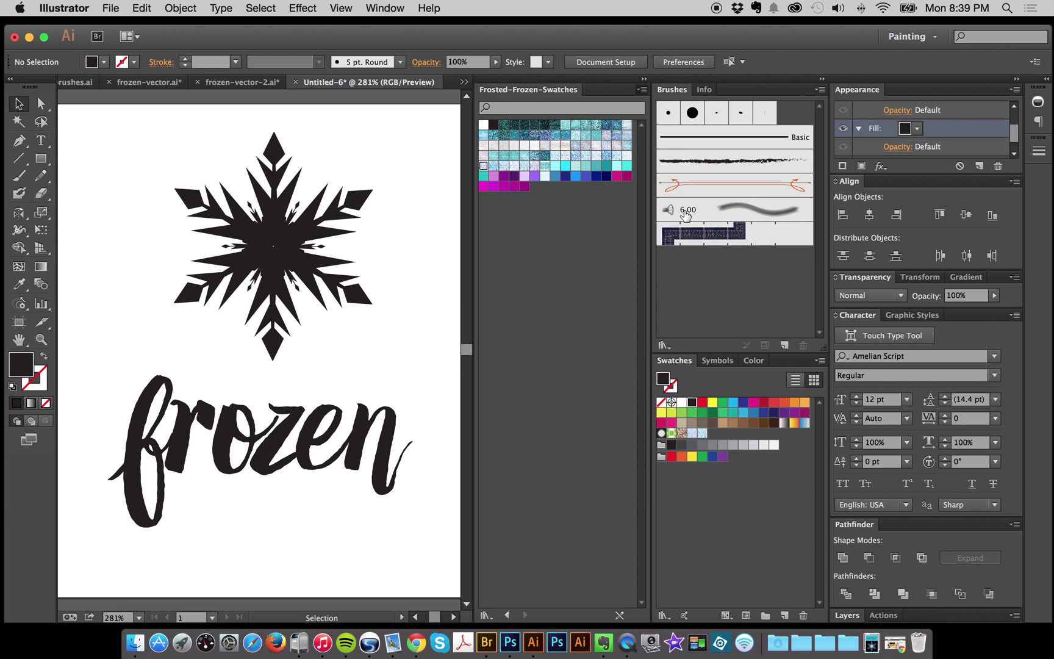
- Select the snowflake and try arctic crystals 1, arctic crystals 6, then liquid ice 5 as its fill
{"action": "scroll", "coordinate": [610, 282], "scroll_direction": "up", "scroll_amount": 10}
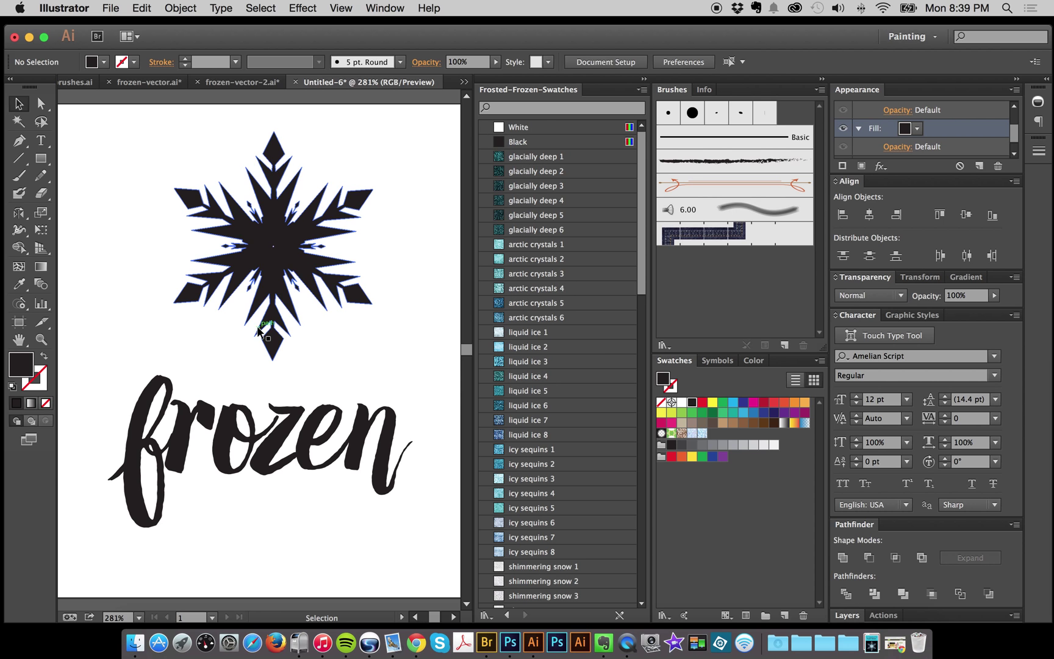
{"action": "scroll", "coordinate": [273, 341], "scroll_direction": "right", "scroll_amount": 3}
{"action": "left_click_drag", "start_coordinate": [128, 101], "coordinate": [268, 298]}
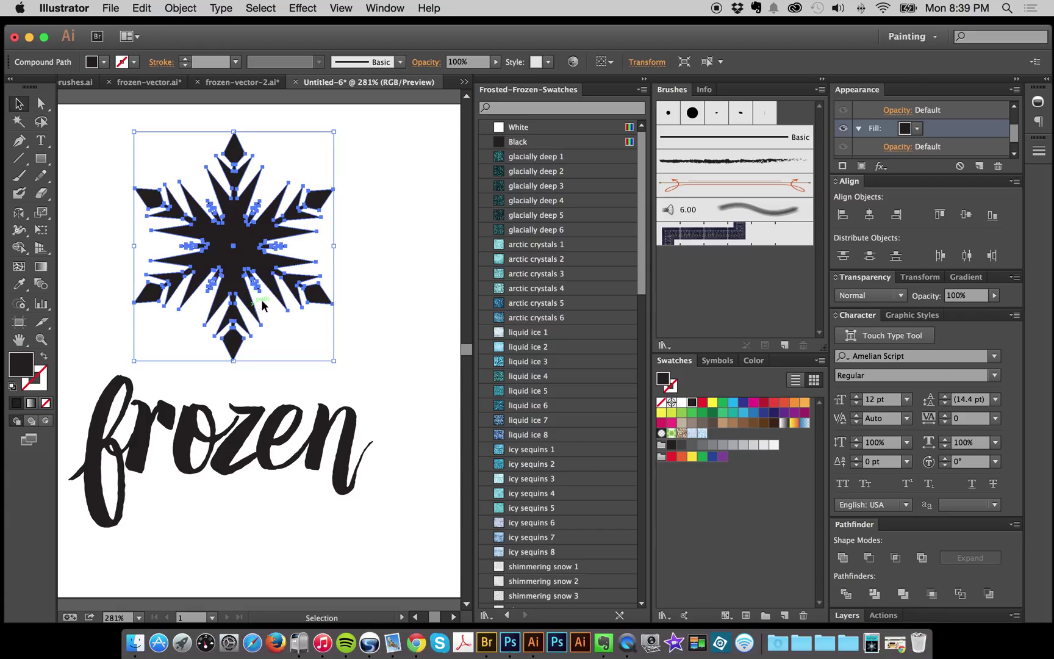
{"action": "scroll", "coordinate": [275, 299], "scroll_direction": "left", "scroll_amount": 2}
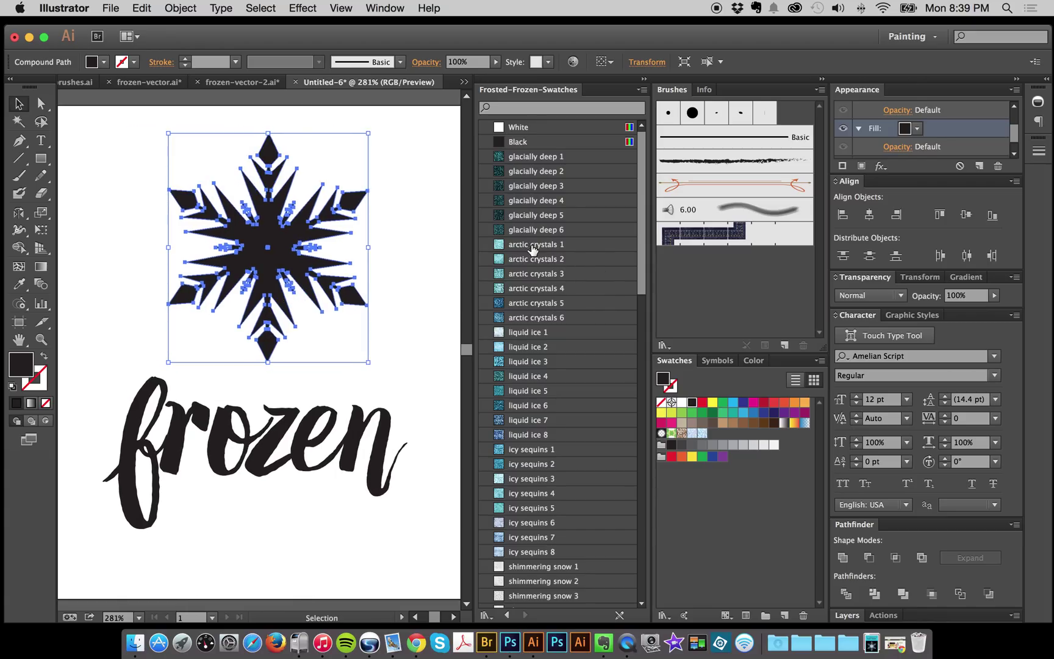
{"action": "left_click", "coordinate": [534, 245]}
{"action": "left_click", "coordinate": [537, 317]}
{"action": "left_click", "coordinate": [539, 393]}
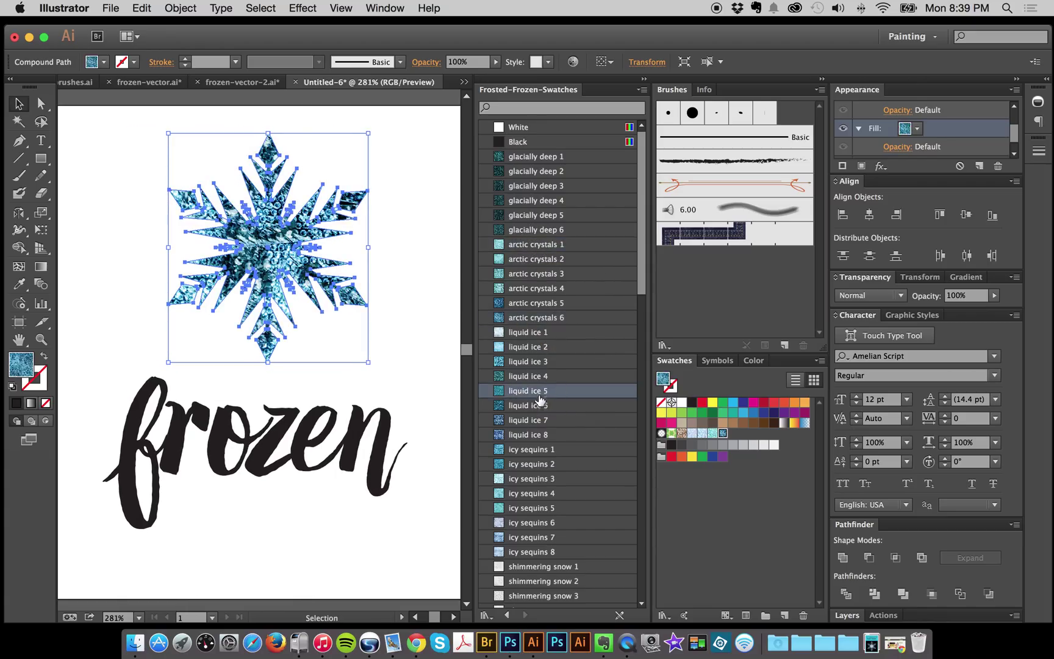
{"action": "scroll", "coordinate": [541, 435], "scroll_direction": "down", "scroll_amount": 1}
{"action": "left_click", "coordinate": [417, 402]}
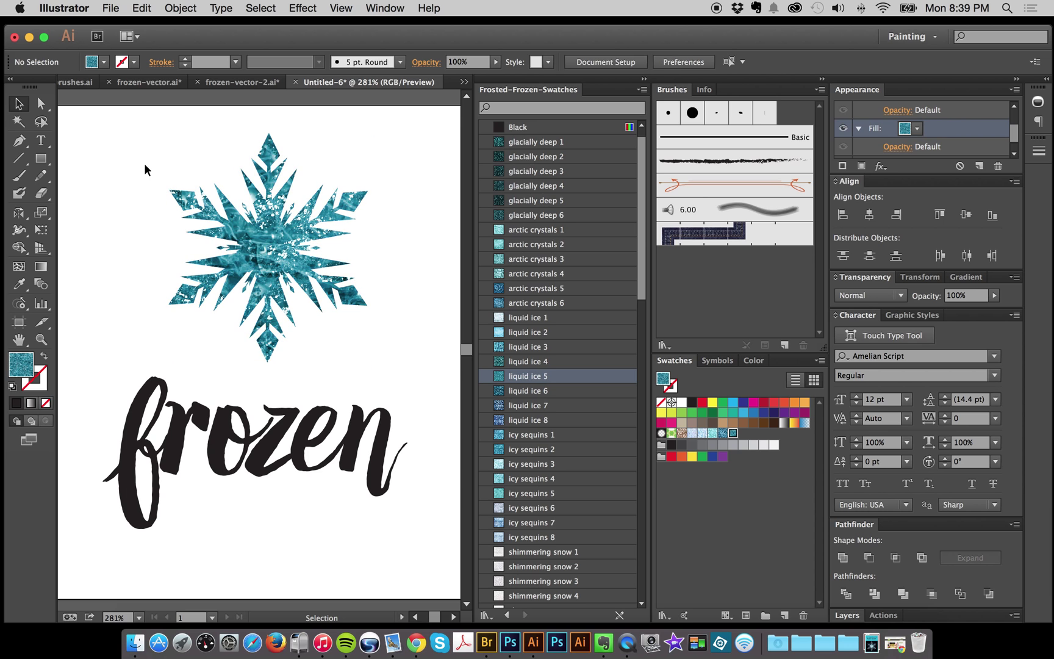
- Compare icy sequins 1 on the snowflake, then settle back on liquid ice 5
{"action": "left_click_drag", "start_coordinate": [146, 170], "coordinate": [201, 236]}
{"action": "left_click", "coordinate": [421, 264]}
{"action": "left_click", "coordinate": [293, 343]}
{"action": "left_click", "coordinate": [540, 435]}
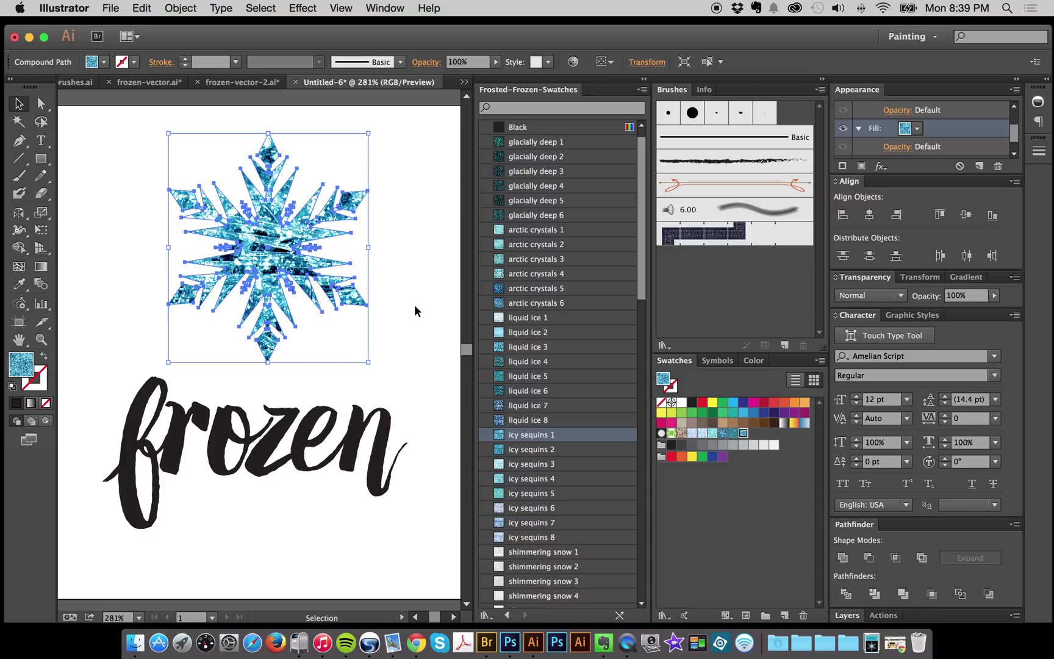
{"action": "left_click", "coordinate": [396, 283]}
{"action": "left_click_drag", "start_coordinate": [393, 189], "coordinate": [301, 294]}
{"action": "left_click", "coordinate": [542, 377]}
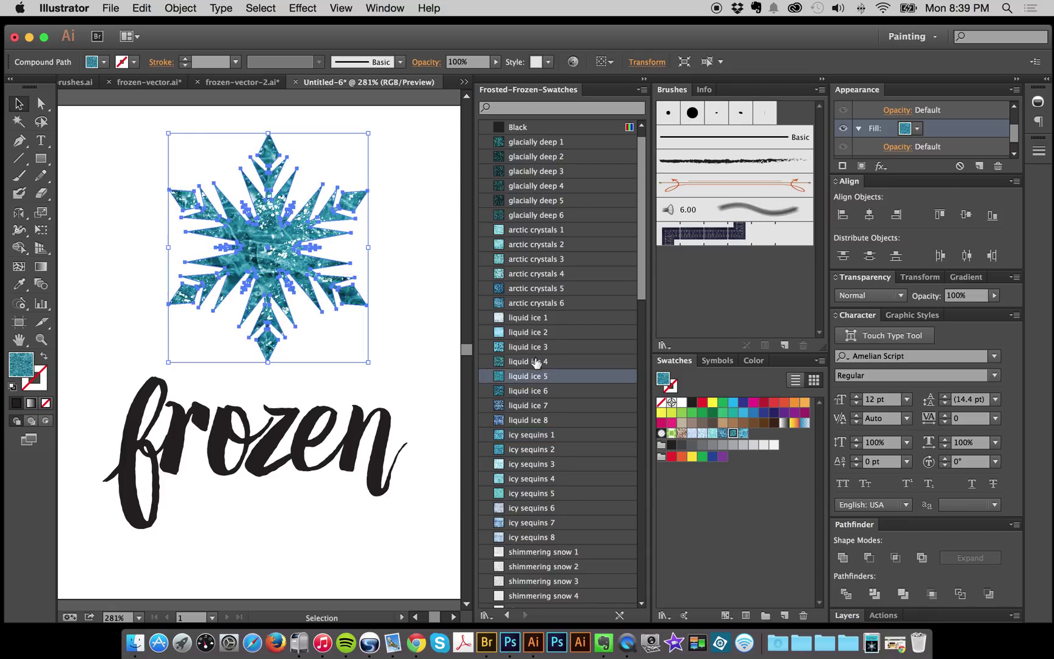
{"action": "left_click", "coordinate": [412, 228]}
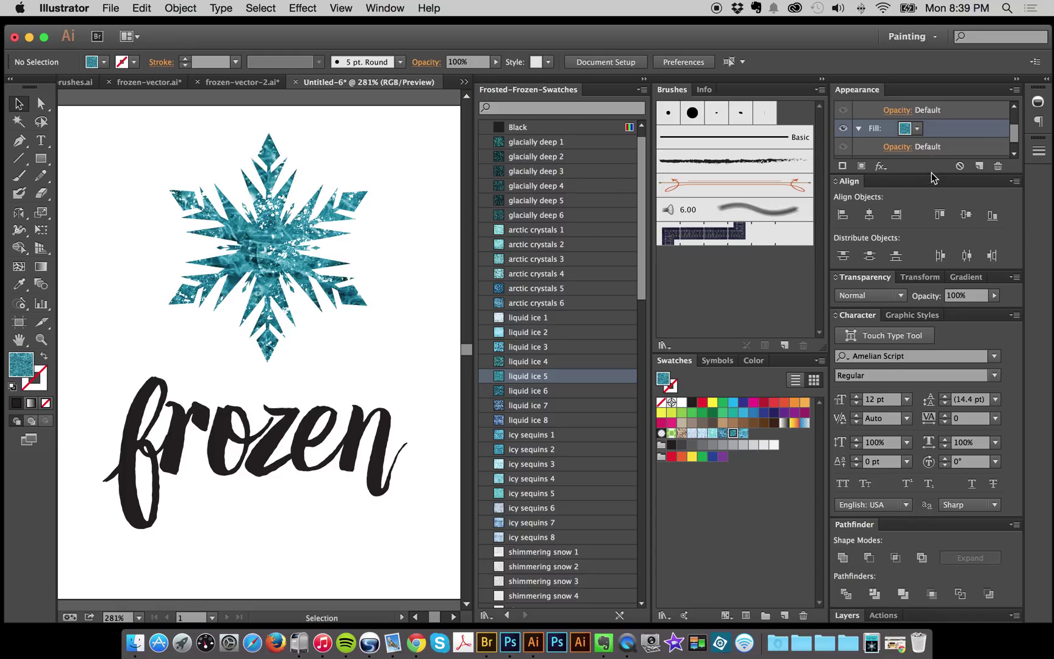
- Group the Appearance panel with Align and select the snowflake
{"action": "scroll", "coordinate": [936, 143], "scroll_direction": "up", "scroll_amount": 2}
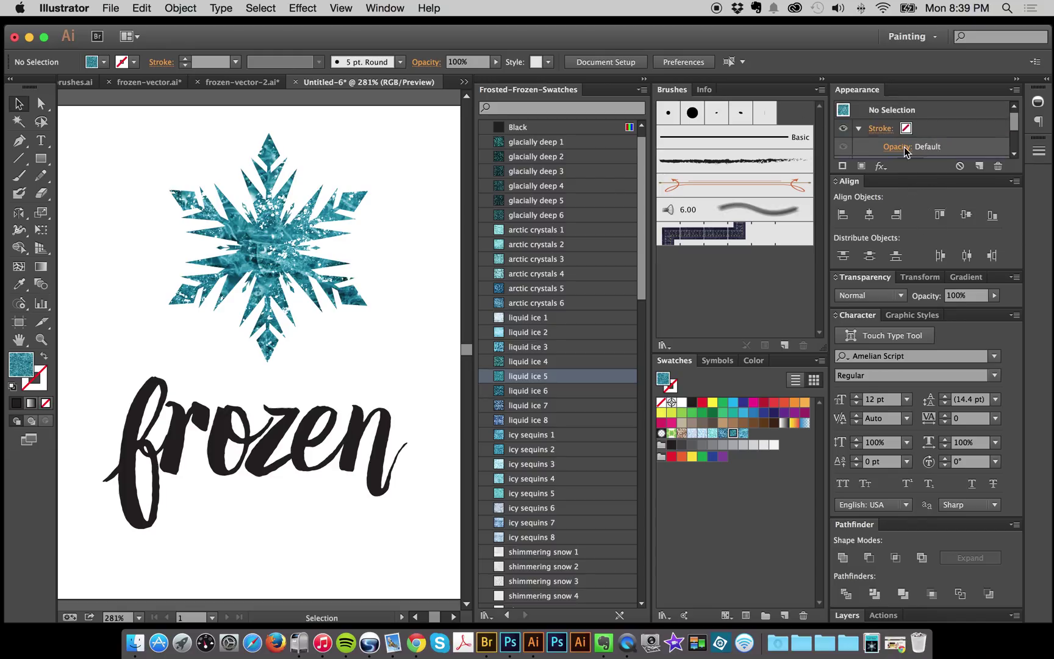
{"action": "scroll", "coordinate": [904, 153], "scroll_direction": "down", "scroll_amount": 2}
{"action": "left_click_drag", "start_coordinate": [851, 84], "coordinate": [861, 183]}
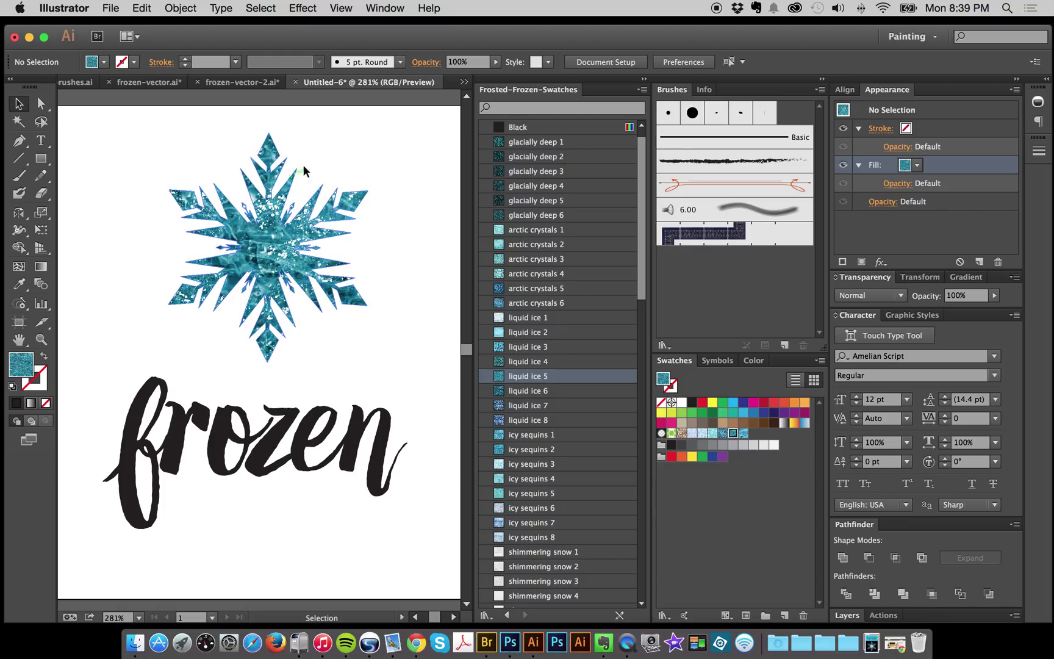
{"action": "left_click_drag", "start_coordinate": [377, 93], "coordinate": [316, 282]}
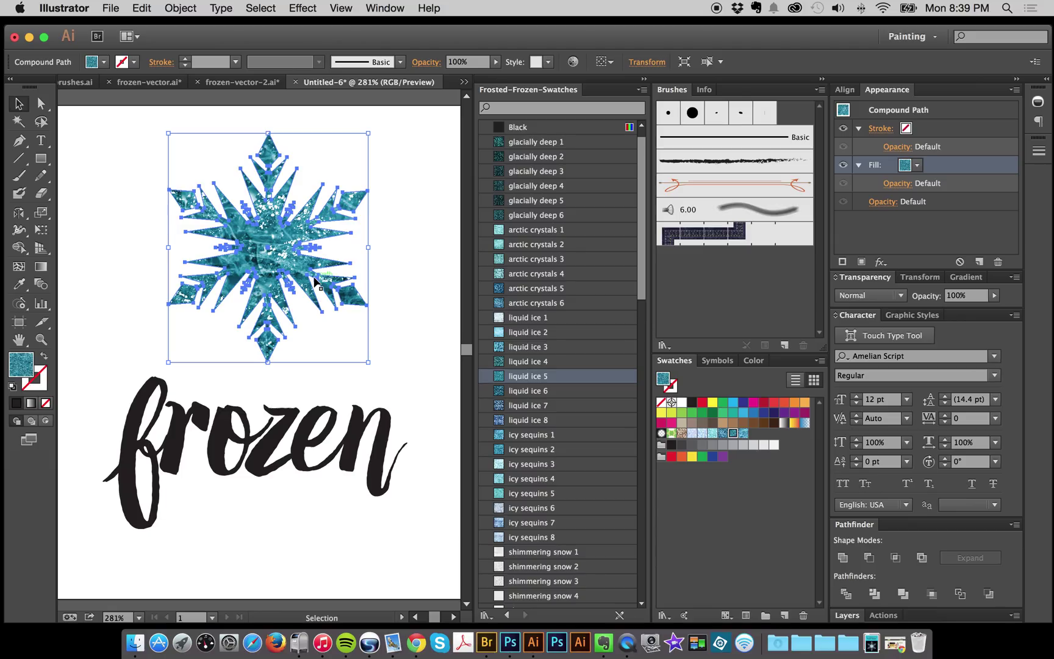
{"action": "left_click", "coordinate": [383, 200]}
{"action": "left_click", "coordinate": [353, 163]}
- Try arctic crystals 5, liquid ice 5, icy sequins 1, liquid ice 4 and 2, ending on glacially deep 5
{"action": "left_click", "coordinate": [537, 288]}
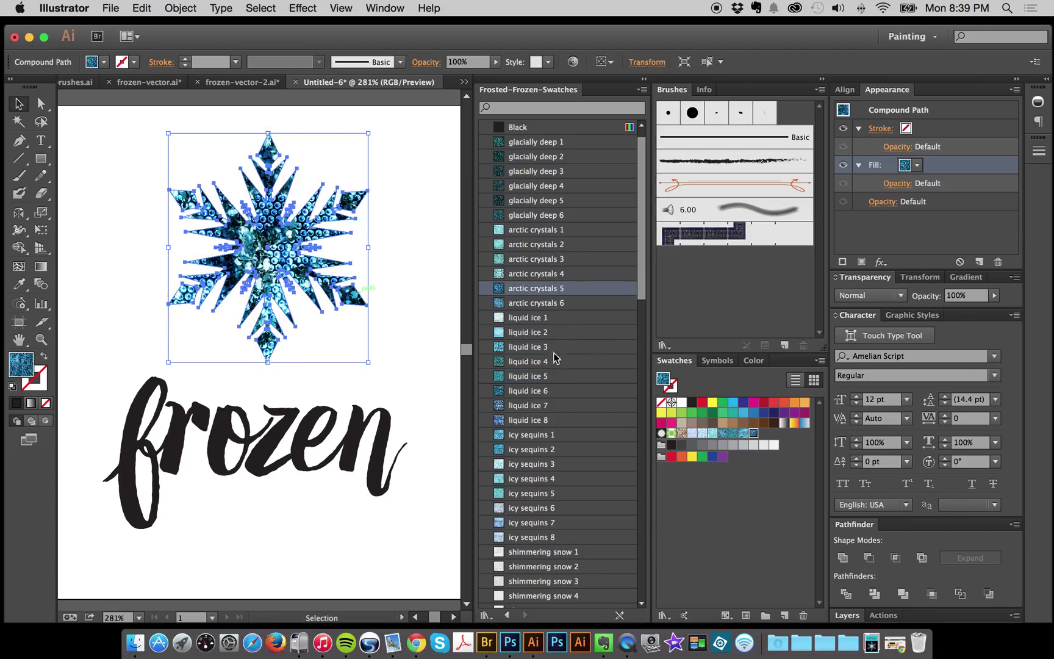
{"action": "left_click", "coordinate": [550, 378]}
{"action": "left_click", "coordinate": [556, 437]}
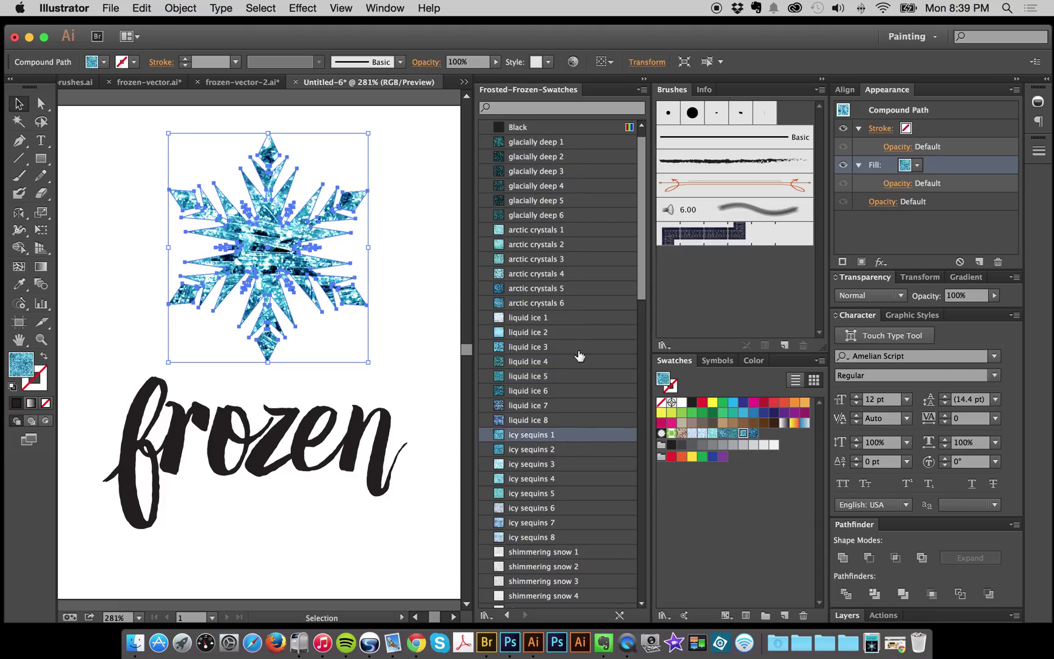
{"action": "left_click", "coordinate": [548, 362]}
{"action": "left_click", "coordinate": [553, 333]}
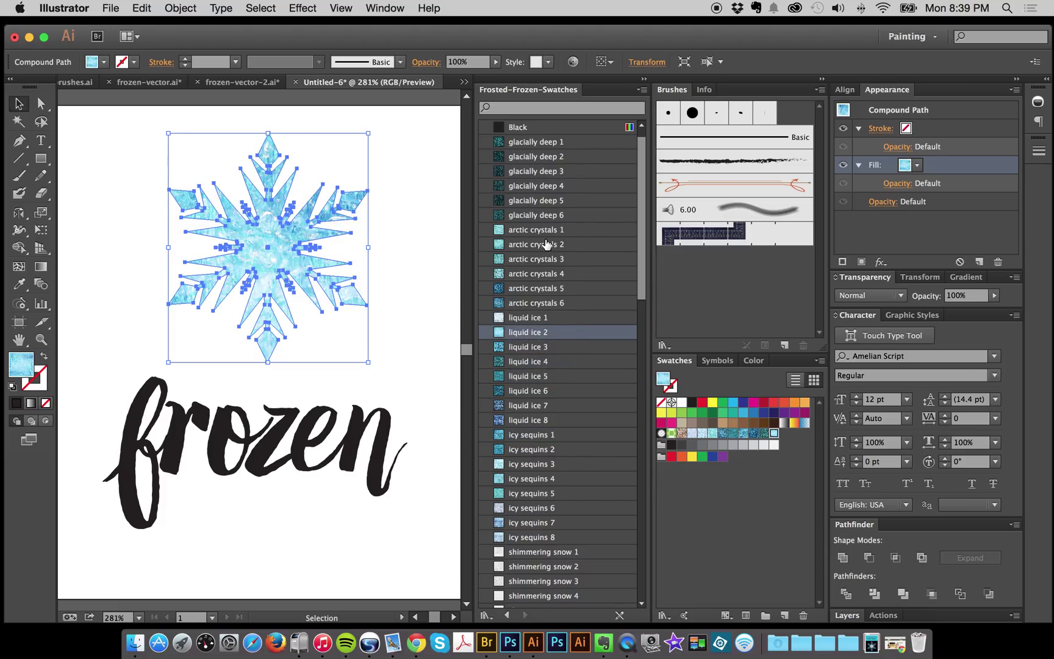
{"action": "left_click", "coordinate": [546, 200]}
{"action": "left_click", "coordinate": [291, 366]}
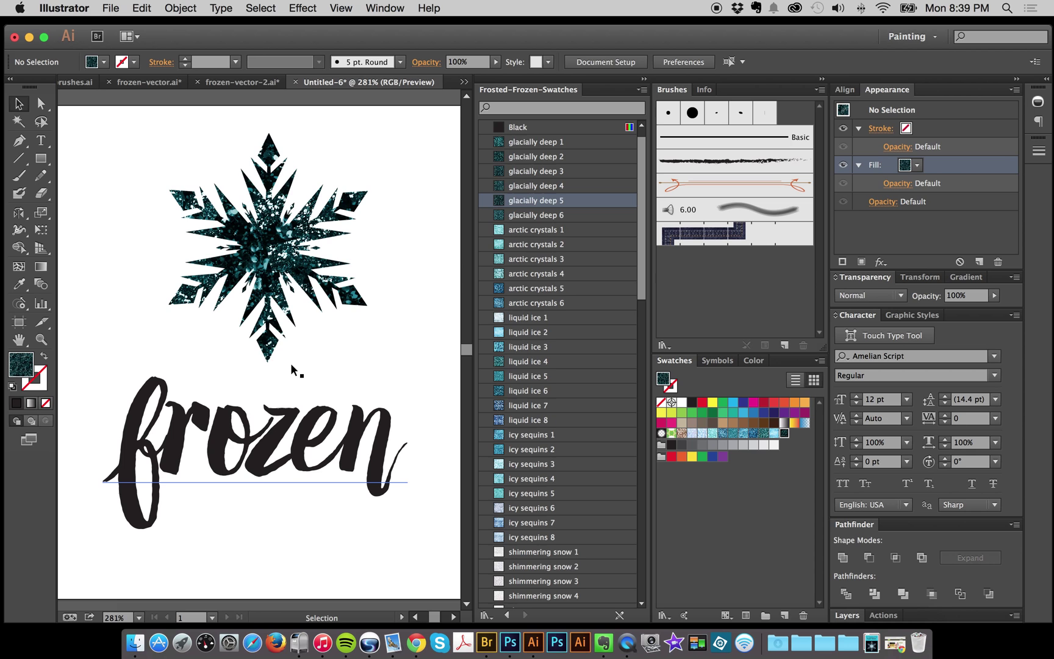
{"action": "left_click_drag", "start_coordinate": [169, 150], "coordinate": [348, 313]}
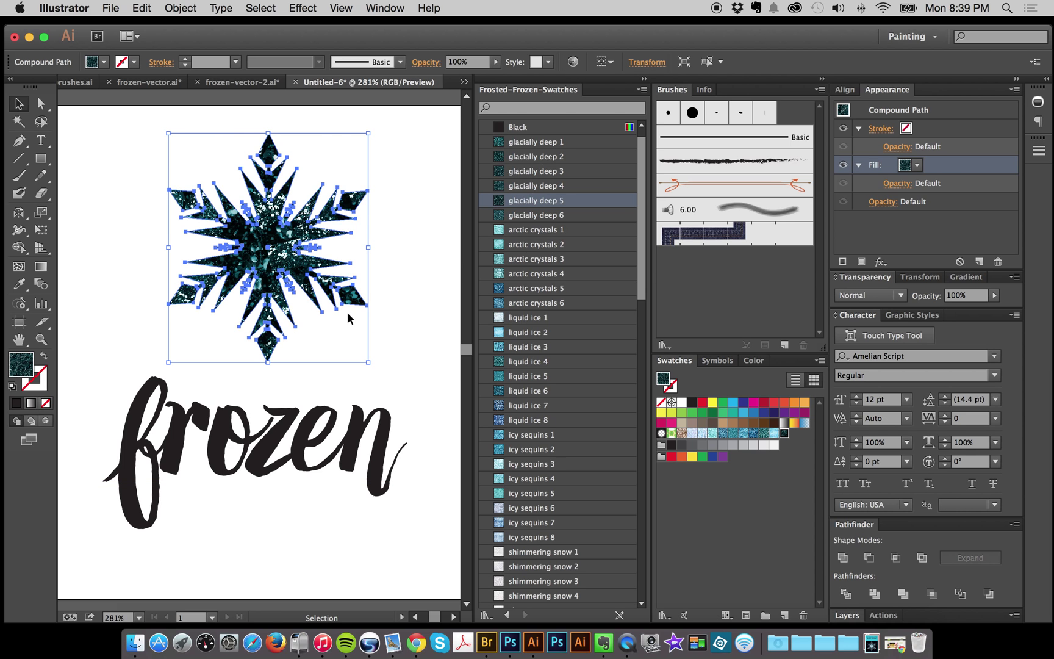
{"action": "left_click_drag", "start_coordinate": [160, 159], "coordinate": [364, 326]}
{"action": "left_click_drag", "start_coordinate": [388, 200], "coordinate": [341, 122]}
{"action": "left_click", "coordinate": [906, 165]}
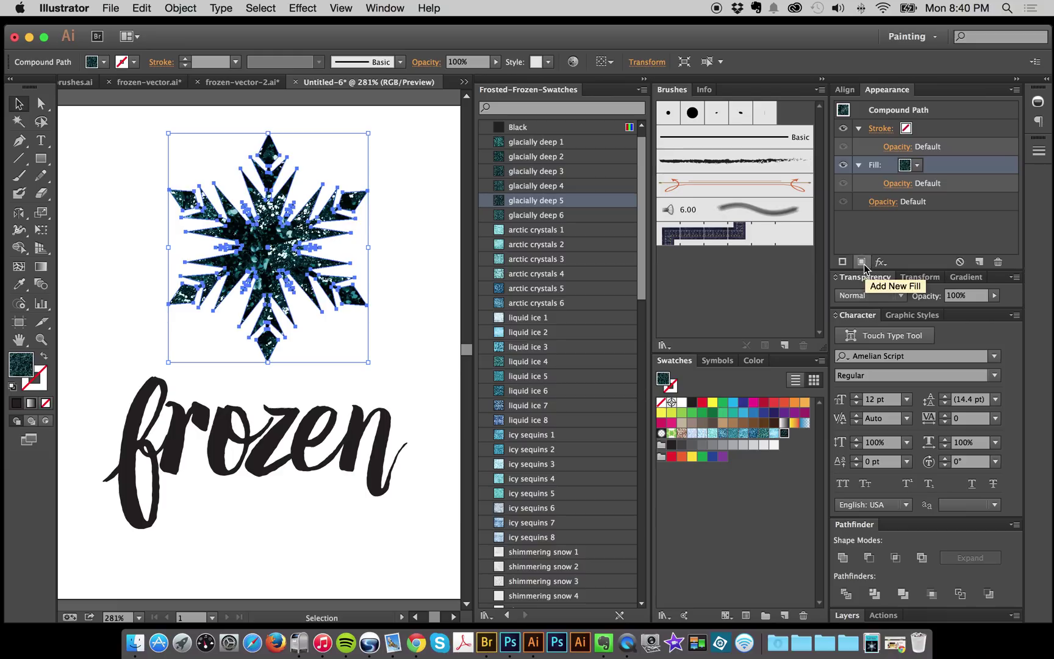
- Add a new fill to the snowflake and make it pink Swatch 10
{"action": "left_click", "coordinate": [861, 262]}
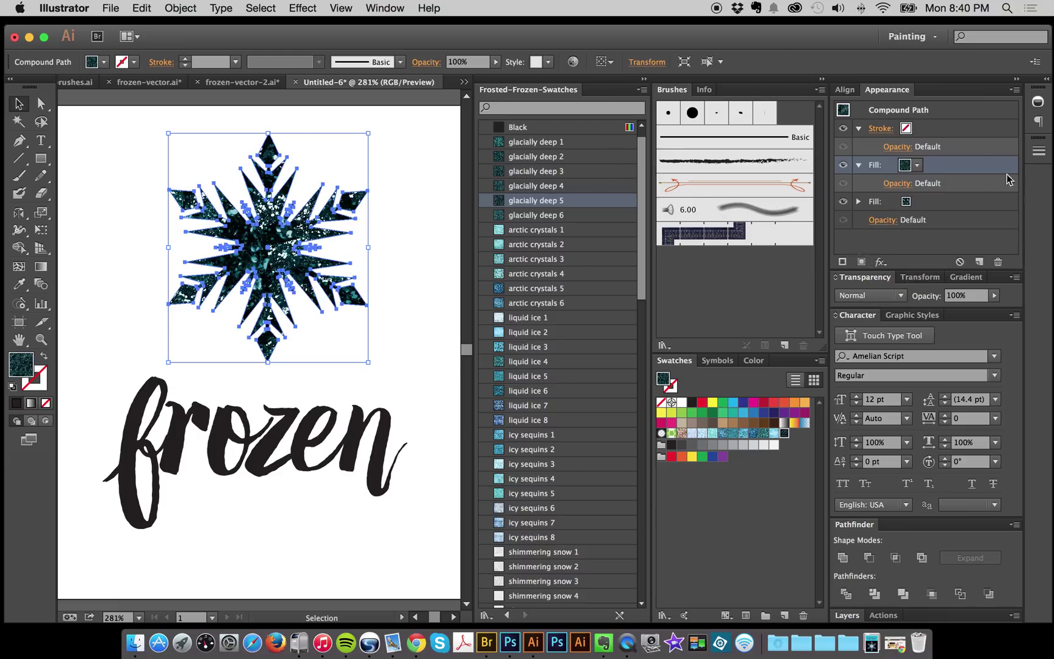
{"action": "left_click", "coordinate": [904, 168]}
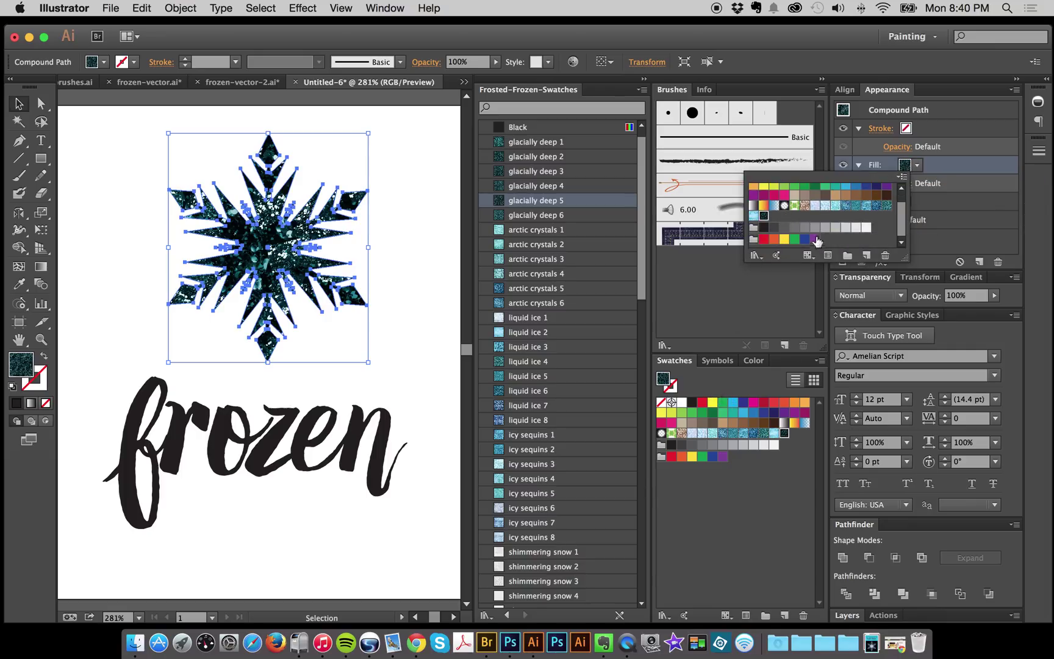
{"action": "left_click", "coordinate": [641, 281]}
{"action": "left_click_drag", "start_coordinate": [642, 281], "coordinate": [634, 564]}
{"action": "left_click", "coordinate": [545, 344]}
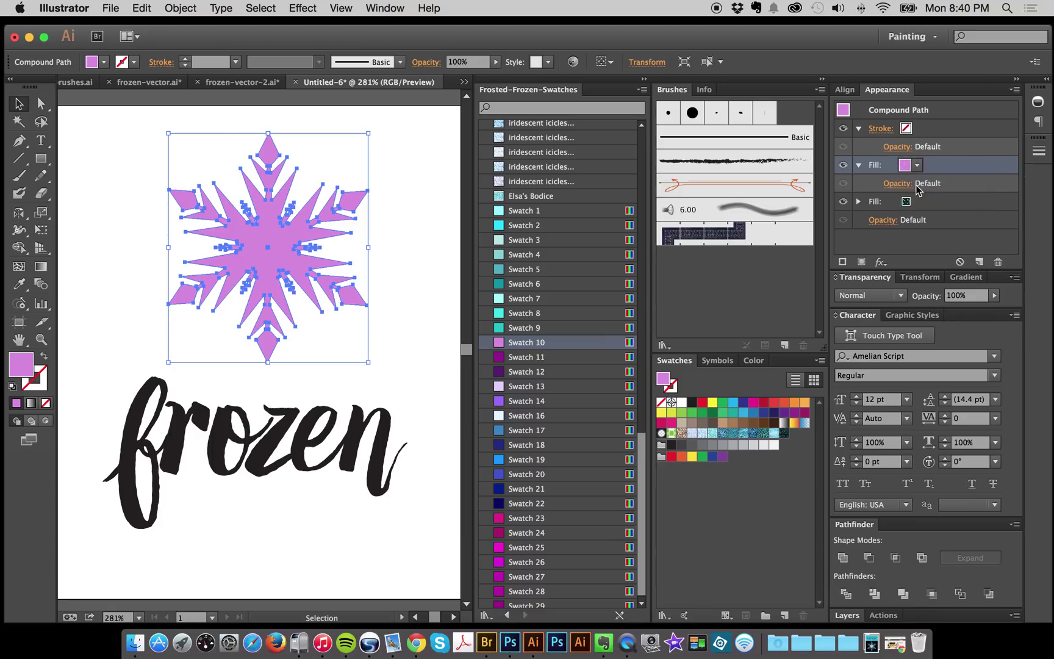
- Set the pink fill's blending mode to Hue
{"action": "left_click", "coordinate": [945, 185]}
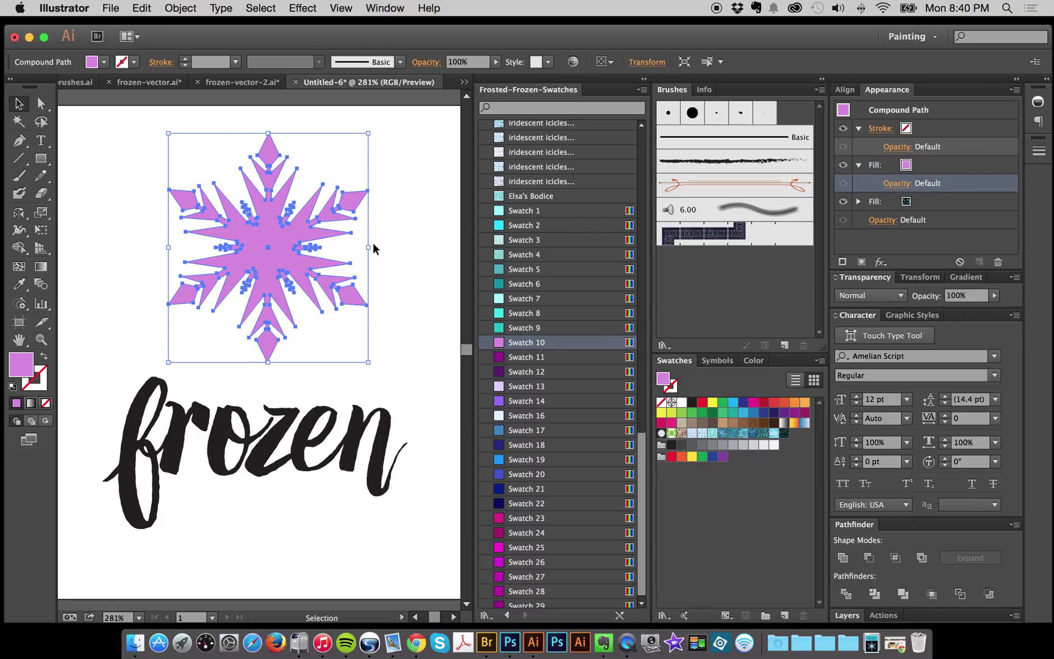
{"action": "left_click", "coordinate": [955, 172]}
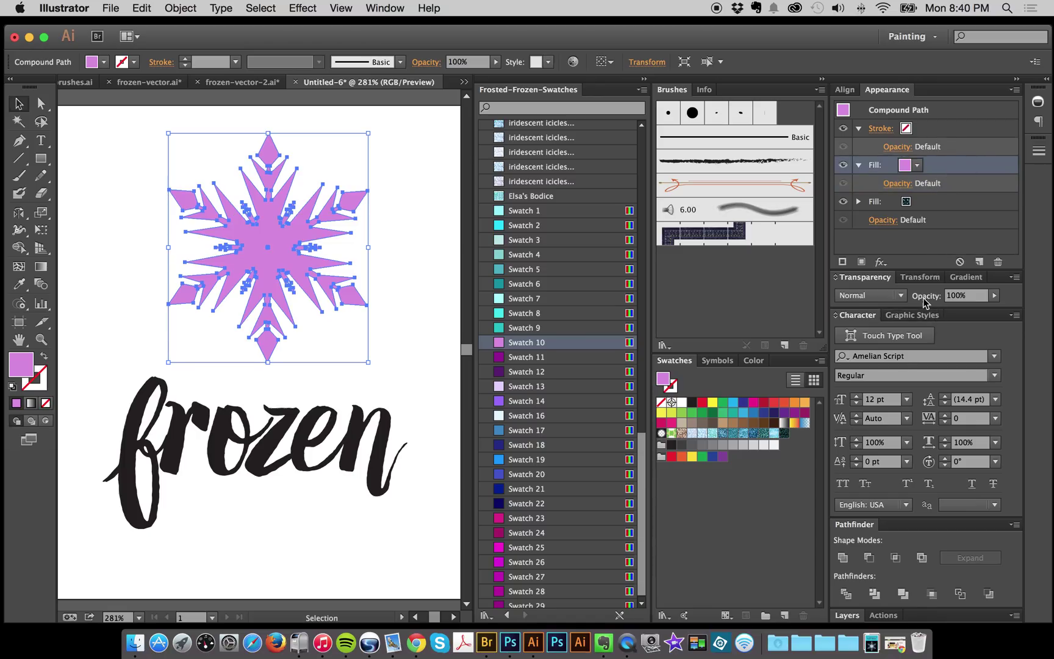
{"action": "left_click", "coordinate": [884, 296]}
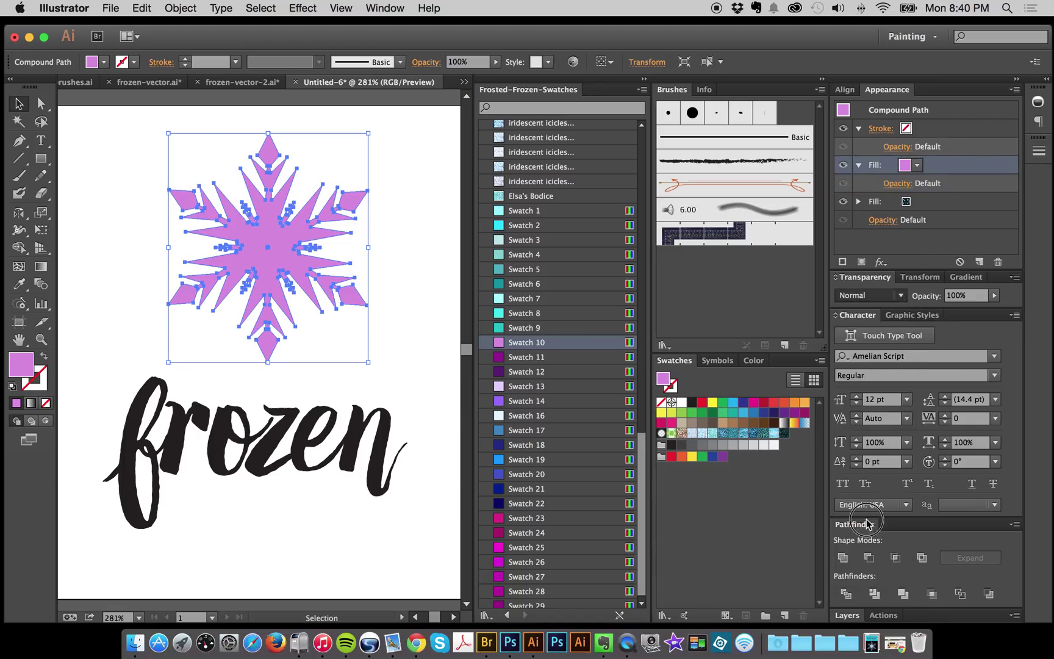
{"action": "left_click", "coordinate": [883, 522]}
- Try Swatches 18, 22, 12, 9 and light cyan 7 as the Hue tint colour
{"action": "left_click", "coordinate": [382, 222]}
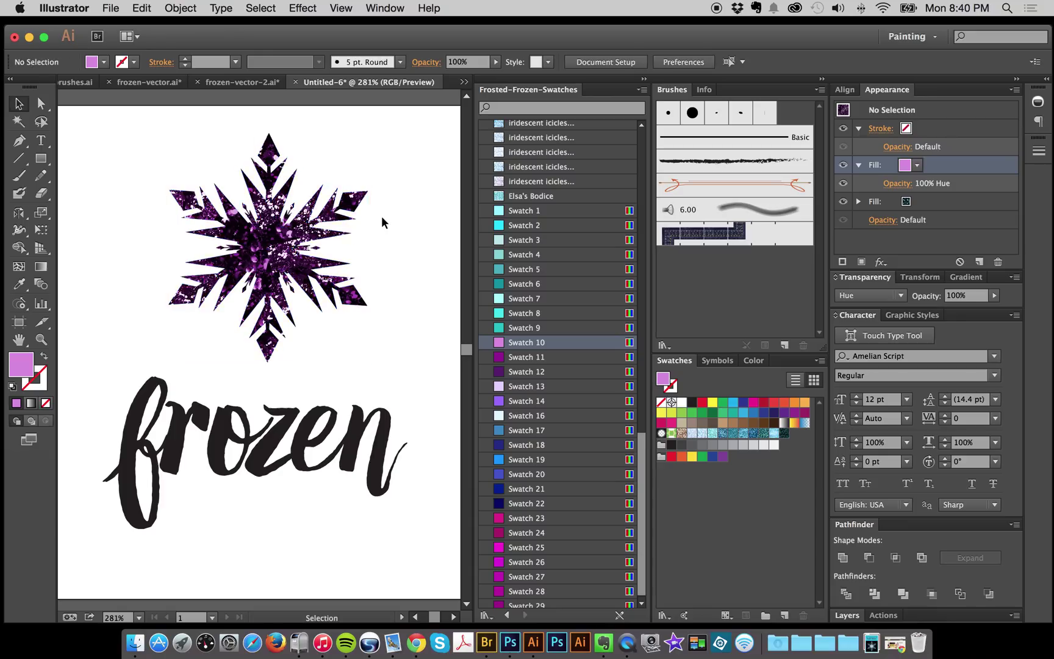
{"action": "left_click", "coordinate": [902, 166]}
{"action": "left_click", "coordinate": [531, 407]}
{"action": "left_click", "coordinate": [905, 165]}
{"action": "left_click", "coordinate": [521, 457]}
{"action": "left_click", "coordinate": [522, 445]}
{"action": "left_click", "coordinate": [526, 503]}
{"action": "scroll", "coordinate": [541, 509], "scroll_direction": "down", "scroll_amount": 1}
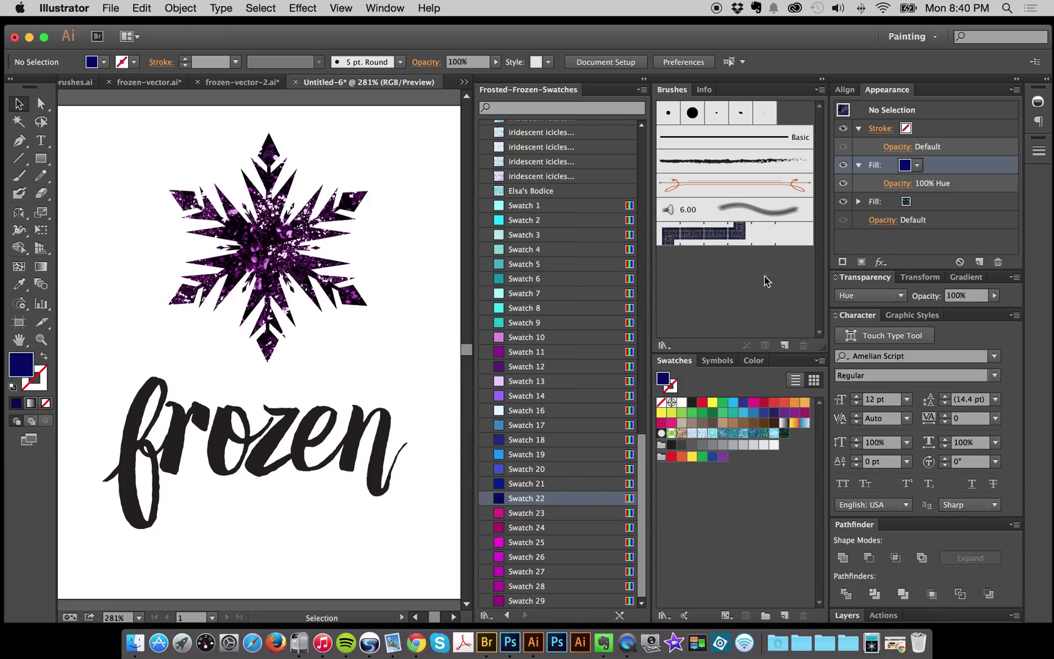
{"action": "left_click", "coordinate": [548, 369]}
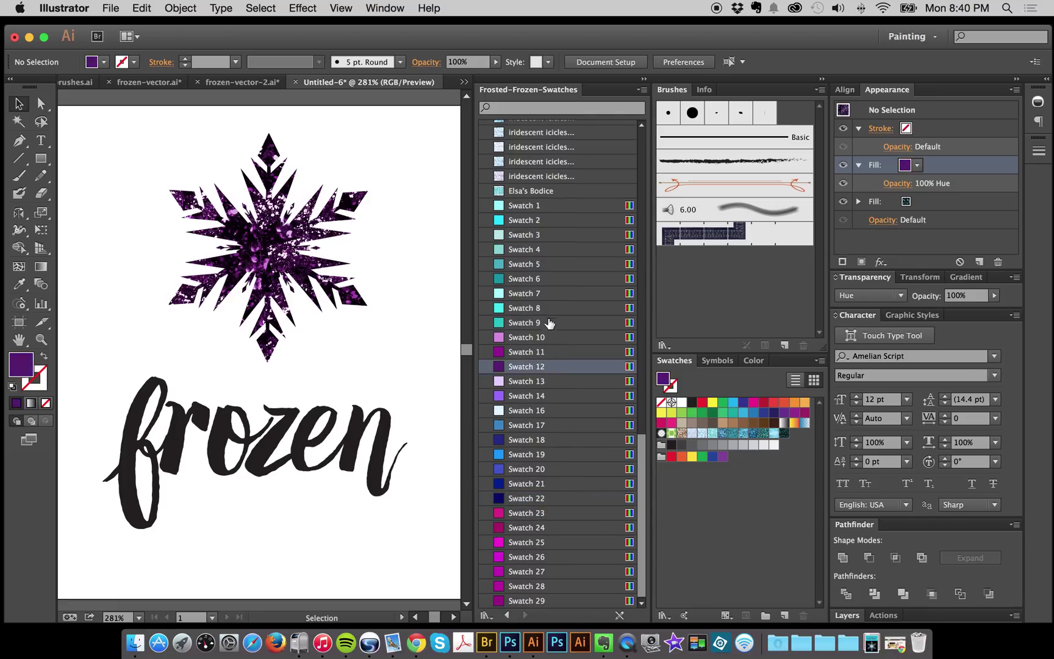
{"action": "left_click", "coordinate": [549, 323]}
{"action": "left_click", "coordinate": [548, 294]}
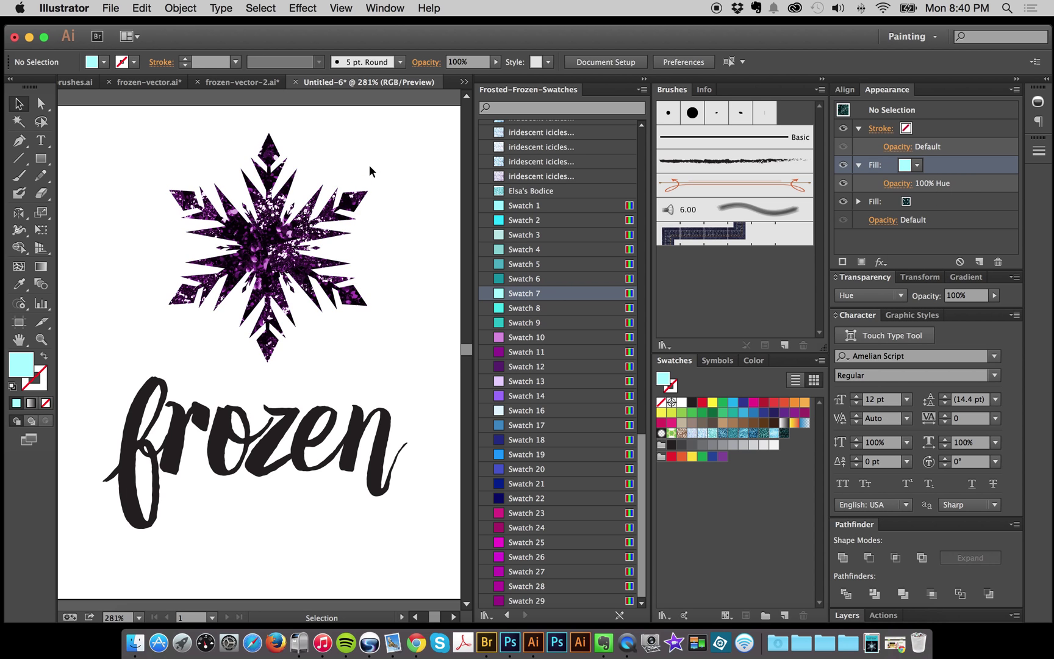
- Set the snowflake's Hue fill to cyan Swatch 8 and review its fill layers
{"action": "left_click_drag", "start_coordinate": [369, 170], "coordinate": [226, 356]}
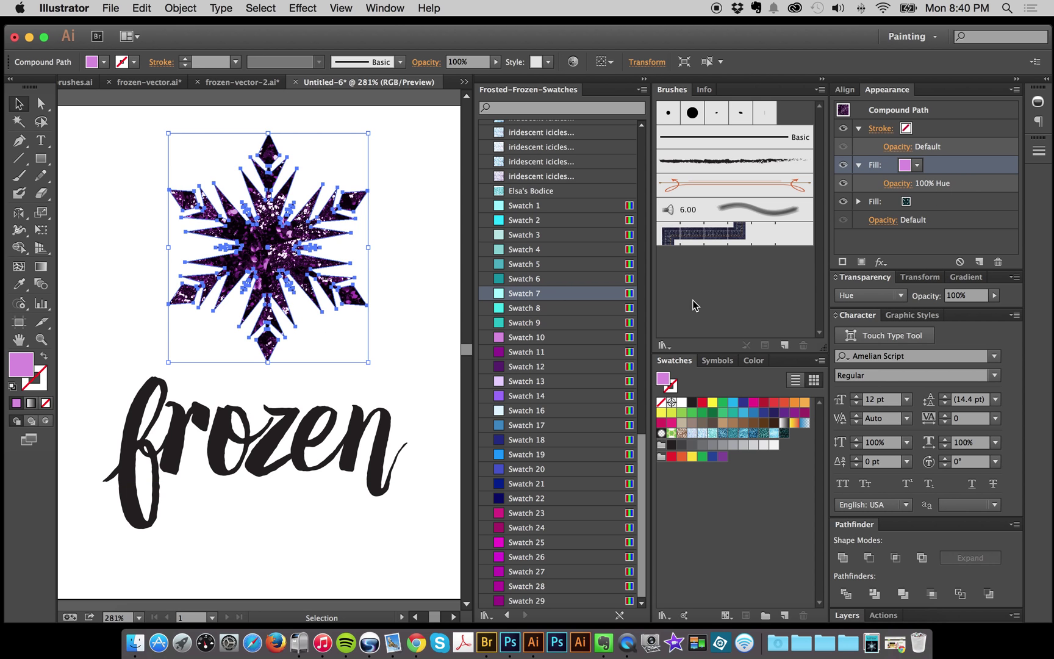
{"action": "left_click", "coordinate": [543, 310]}
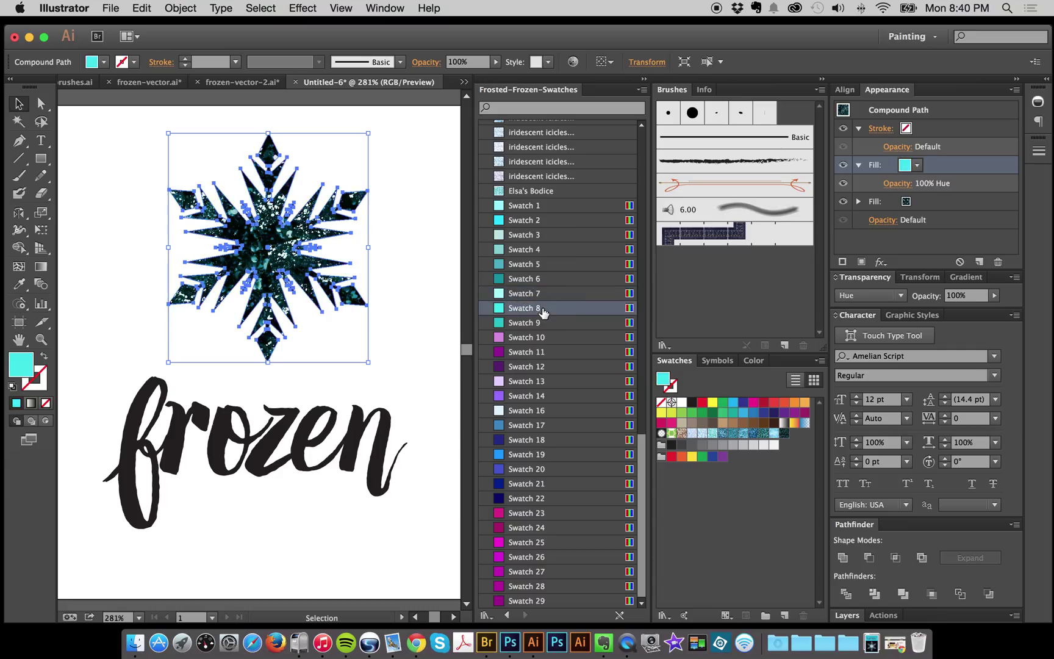
{"action": "left_click", "coordinate": [397, 221]}
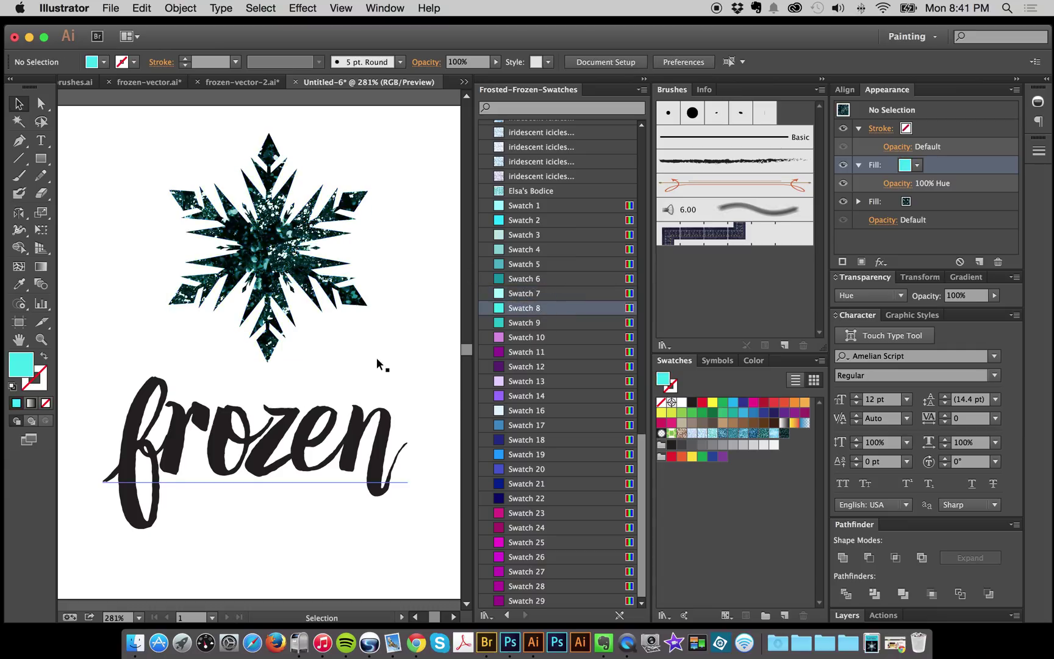
{"action": "left_click_drag", "start_coordinate": [382, 156], "coordinate": [211, 326]}
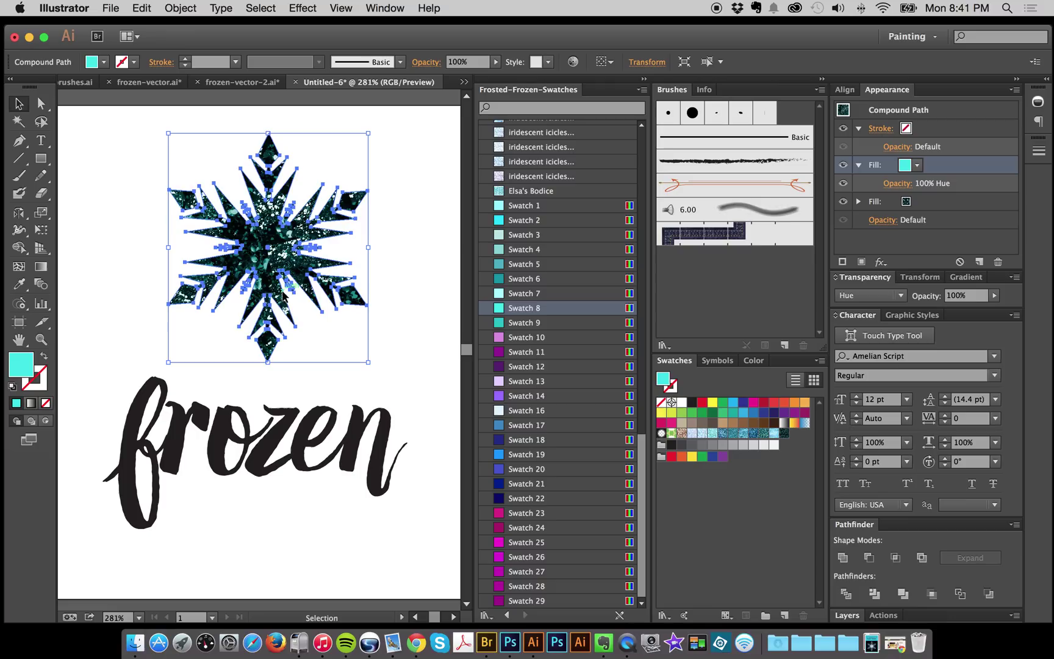
{"action": "left_click", "coordinate": [143, 186]}
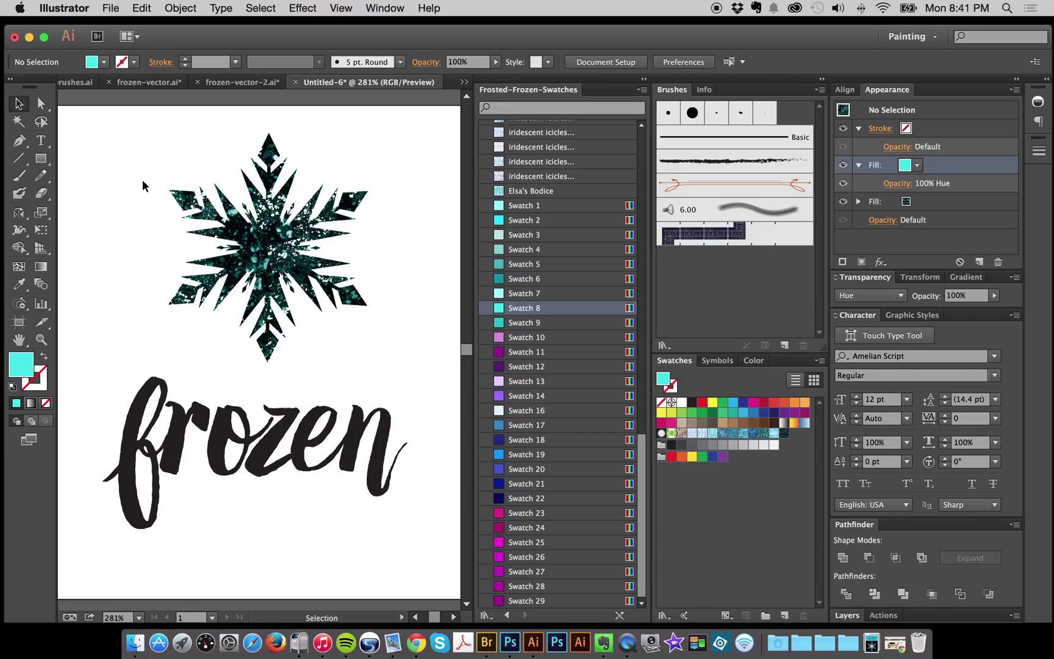
{"action": "left_click_drag", "start_coordinate": [144, 134], "coordinate": [250, 272]}
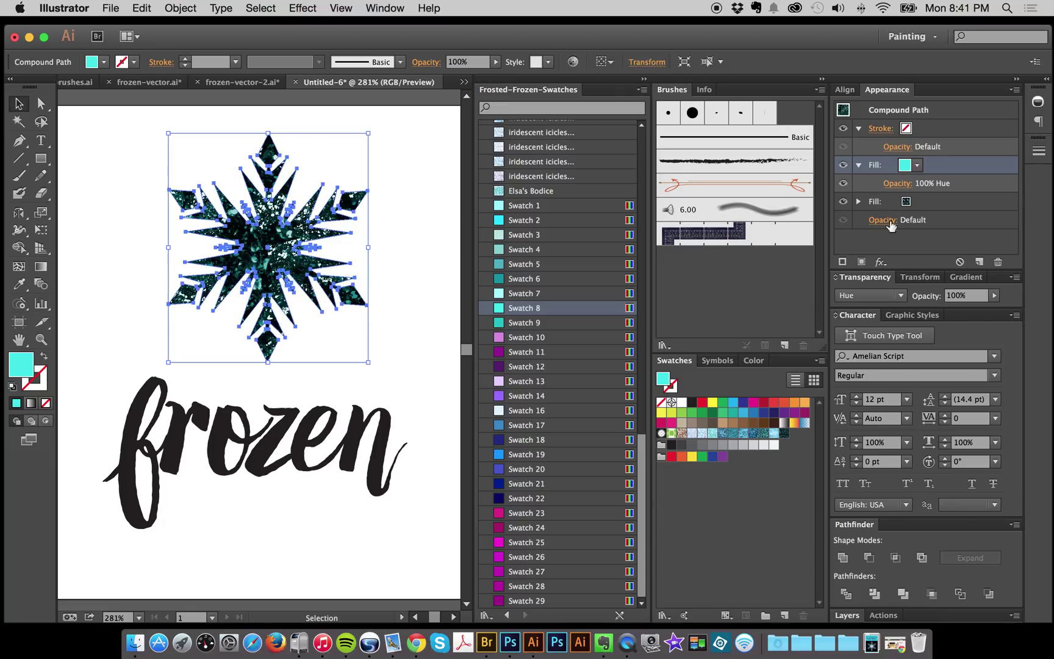
{"action": "left_click", "coordinate": [935, 204]}
{"action": "left_click", "coordinate": [933, 180]}
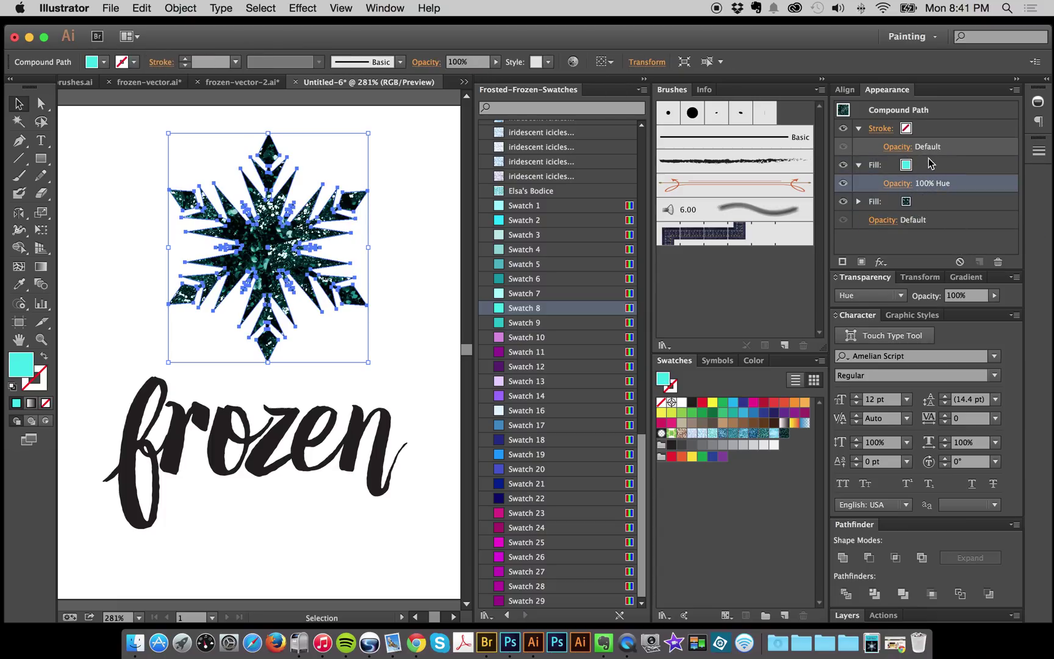
{"action": "left_click", "coordinate": [407, 159]}
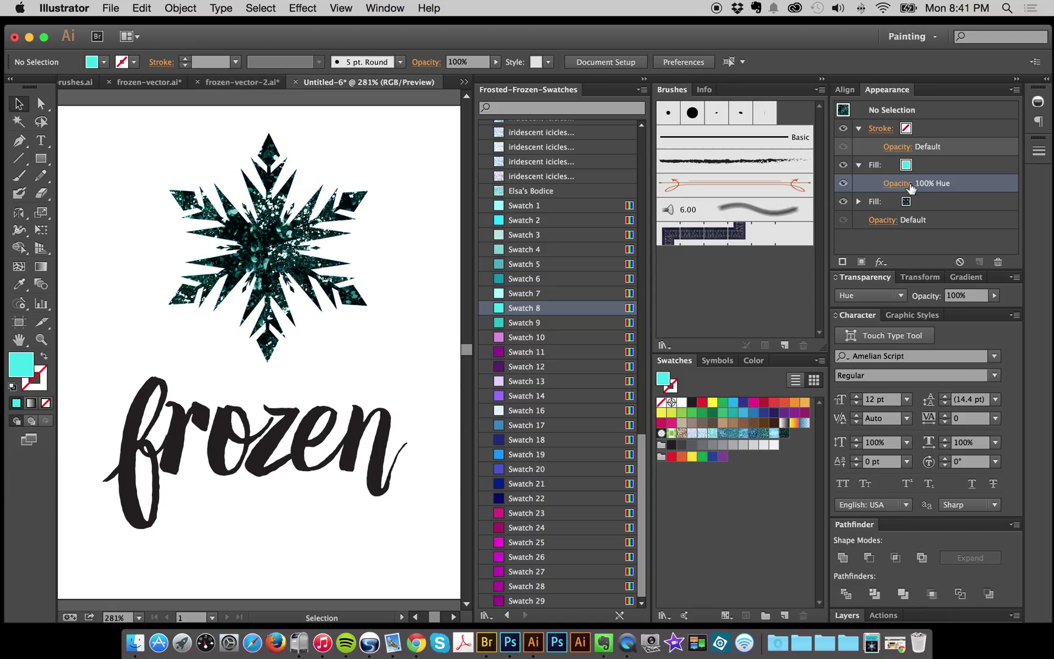
{"action": "left_click", "coordinate": [937, 168]}
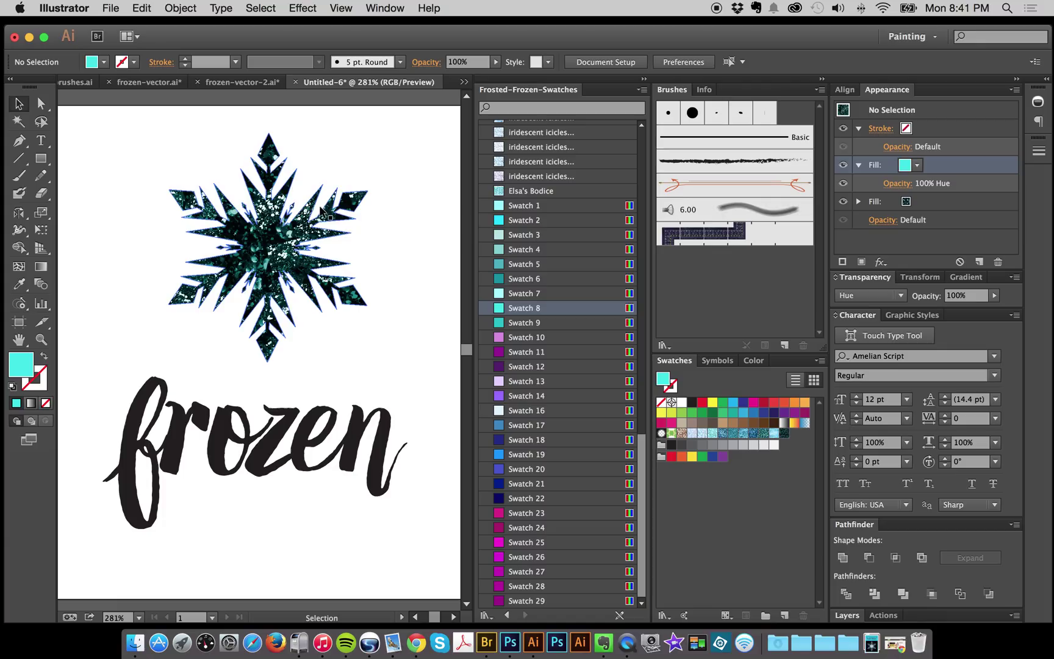
{"action": "scroll", "coordinate": [388, 245], "scroll_direction": "down", "scroll_amount": 2}
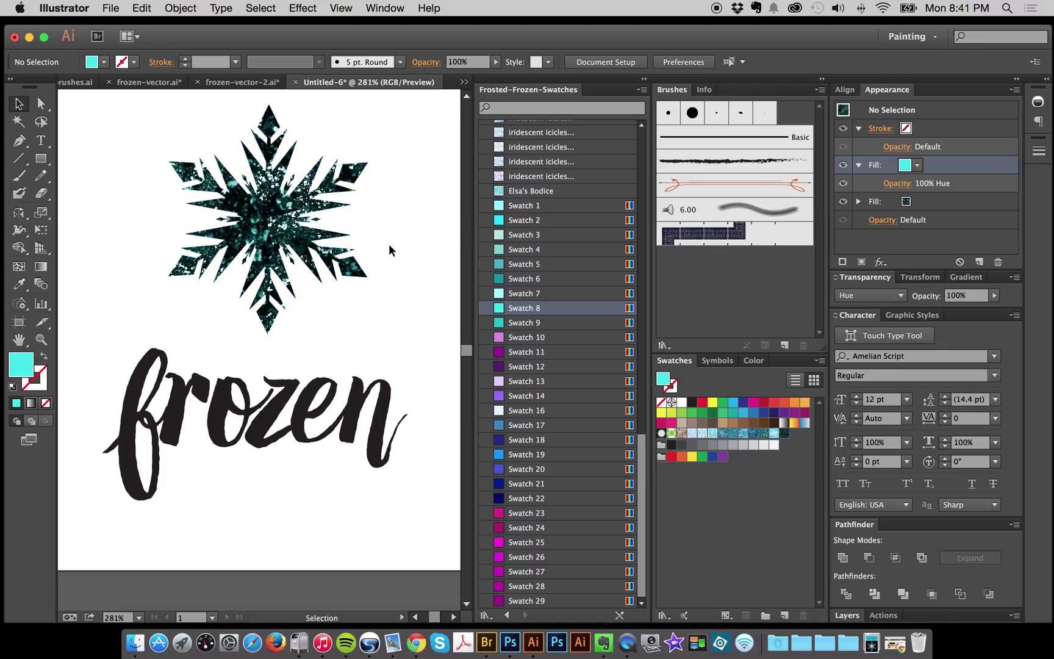
- Fill the frozen lettering with the liquid ice 5 pattern after trying arctic crystals 3 and icy sequins 4
{"action": "left_click_drag", "start_coordinate": [98, 354], "coordinate": [213, 516]}
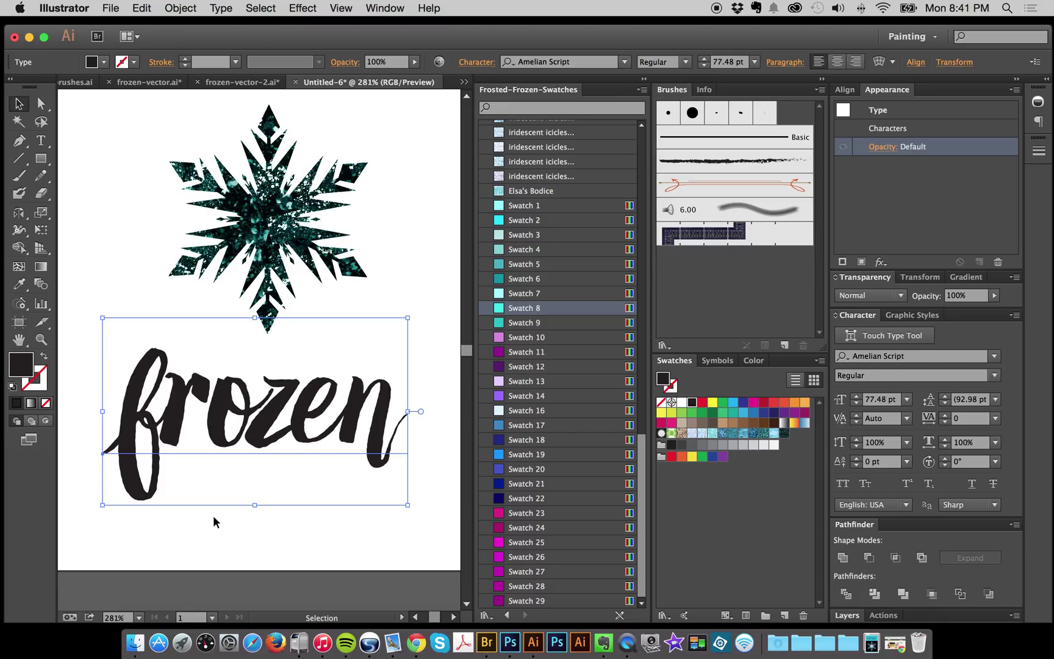
{"action": "scroll", "coordinate": [554, 454], "scroll_direction": "up", "scroll_amount": 10}
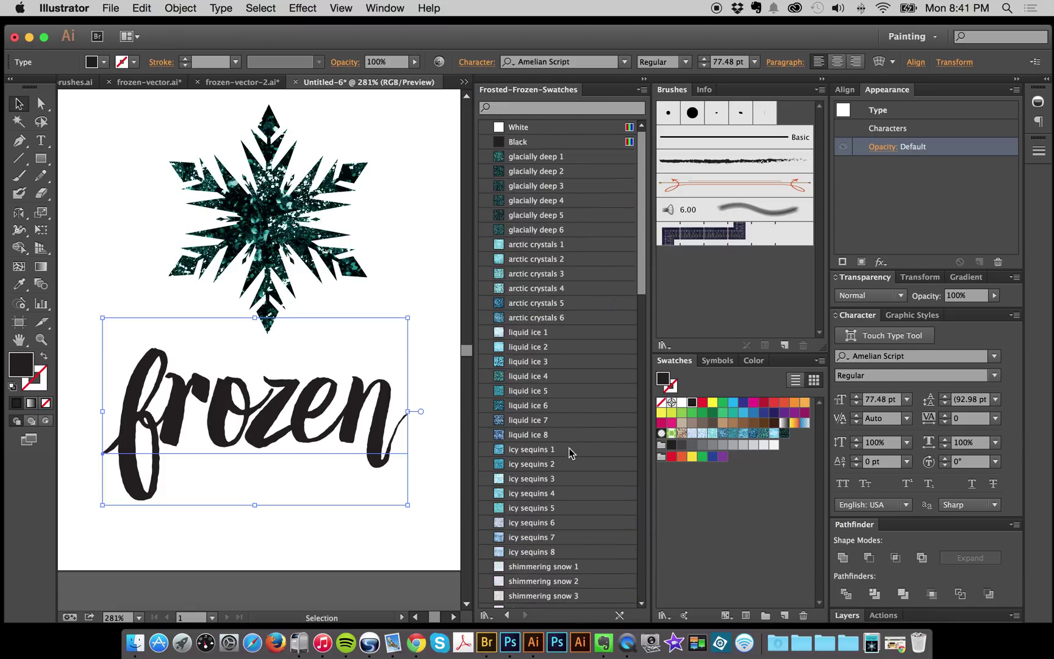
{"action": "left_click", "coordinate": [547, 275]}
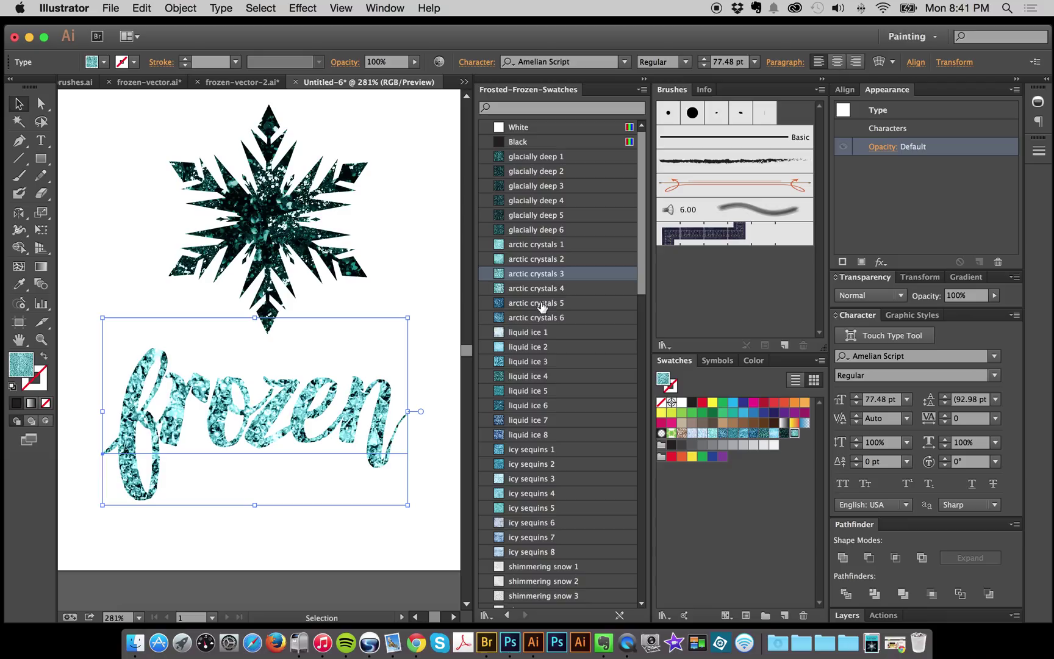
{"action": "left_click", "coordinate": [539, 390]}
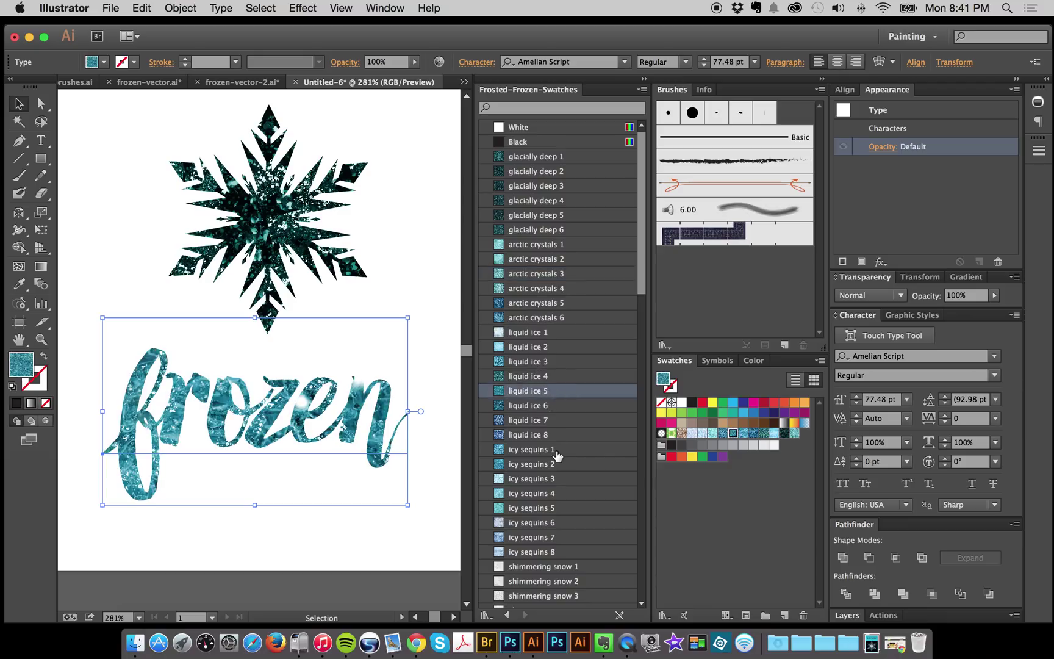
{"action": "left_click", "coordinate": [540, 492]}
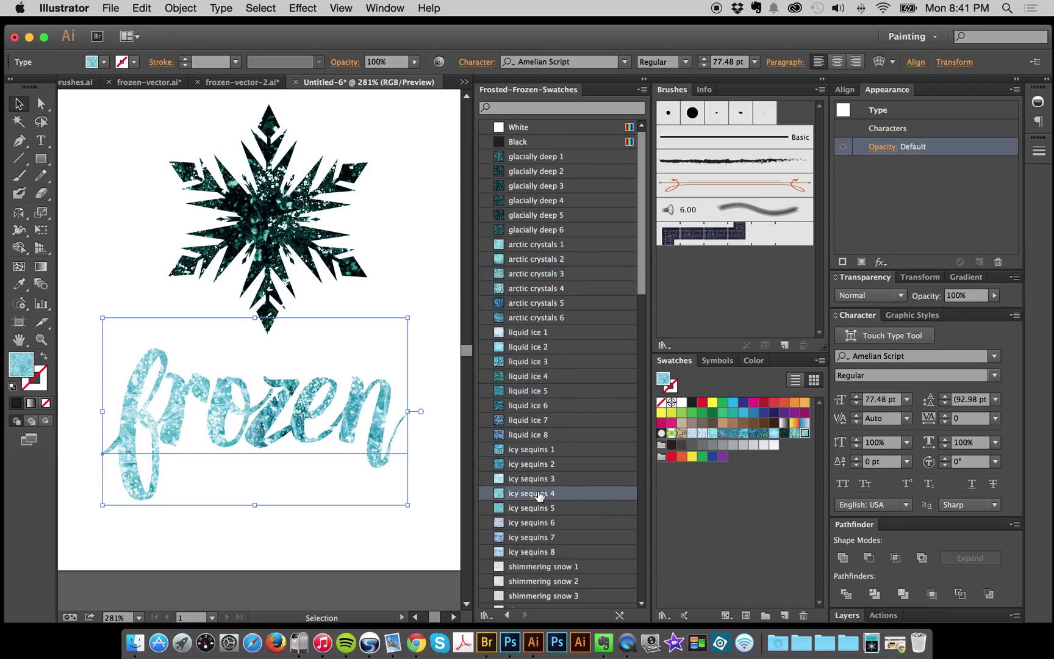
{"action": "left_click", "coordinate": [528, 395]}
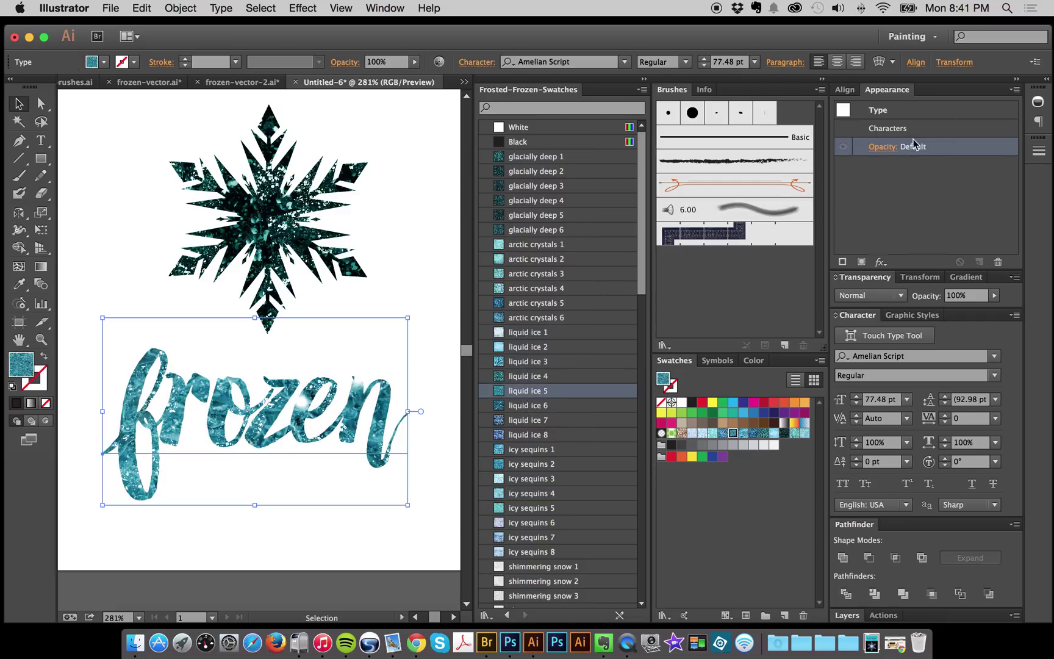
- Nudge the frozen lettering slightly down and to the left
{"action": "left_click", "coordinate": [431, 288]}
{"action": "left_click_drag", "start_coordinate": [327, 482], "coordinate": [317, 504]}
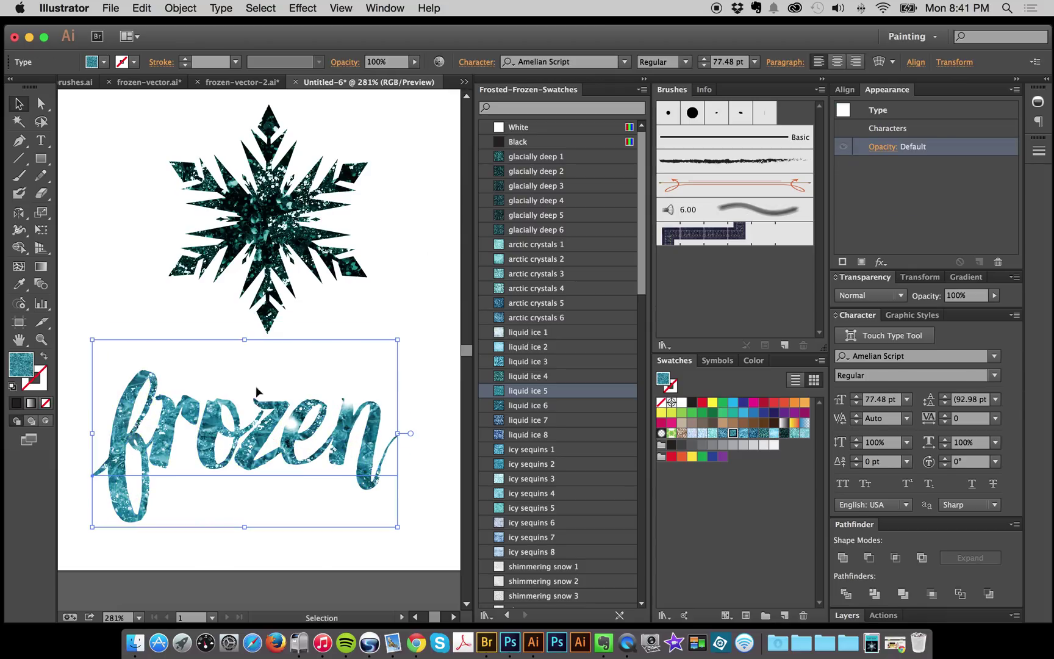
{"action": "left_click", "coordinate": [126, 300]}
{"action": "left_click", "coordinate": [200, 468]}
- Add a fill to the frozen text and set it to the icy sequins 4 pattern
{"action": "left_click", "coordinate": [861, 262]}
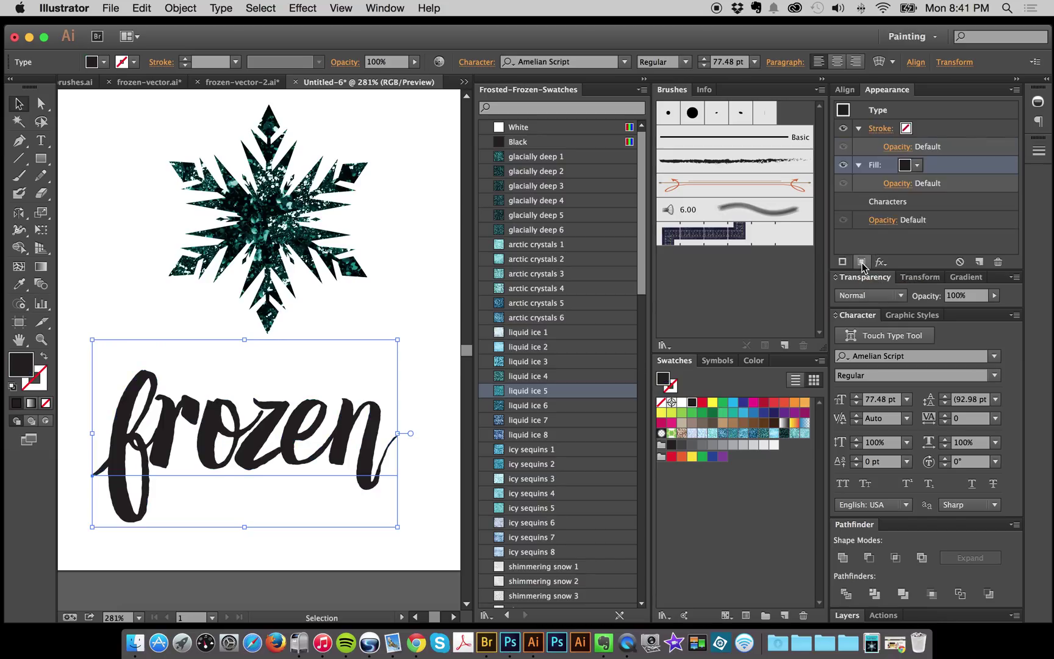
{"action": "left_click", "coordinate": [553, 276]}
{"action": "left_click", "coordinate": [543, 449]}
{"action": "scroll", "coordinate": [545, 451], "scroll_direction": "down", "scroll_amount": 3}
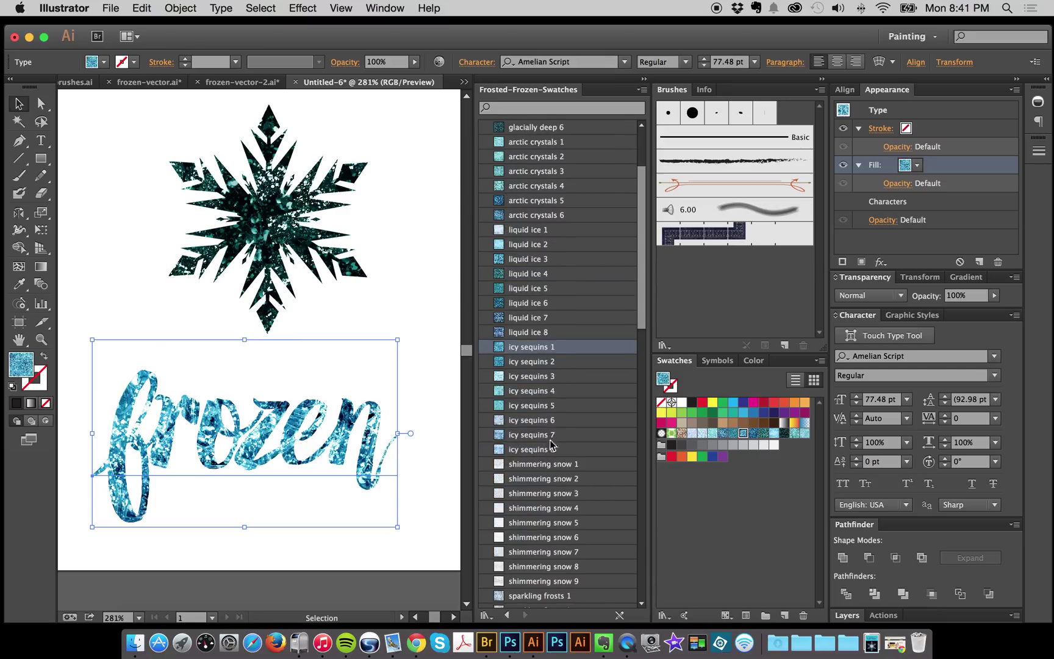
{"action": "left_click", "coordinate": [546, 390]}
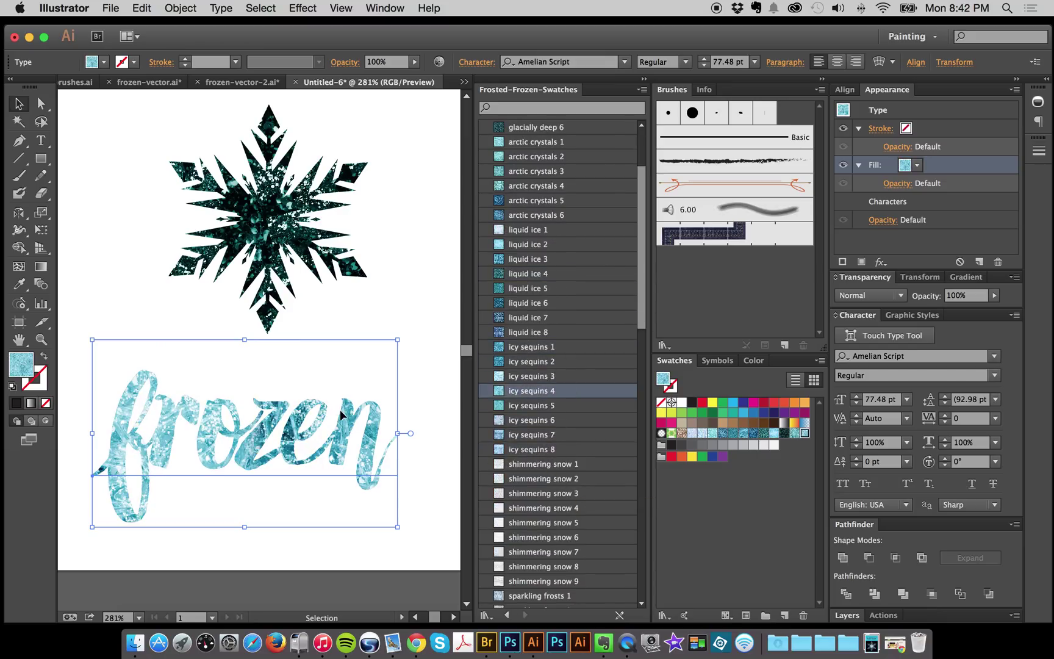
- Add a top fill of purple Swatch 11 blended in Hue mode
{"action": "left_click", "coordinate": [860, 262]}
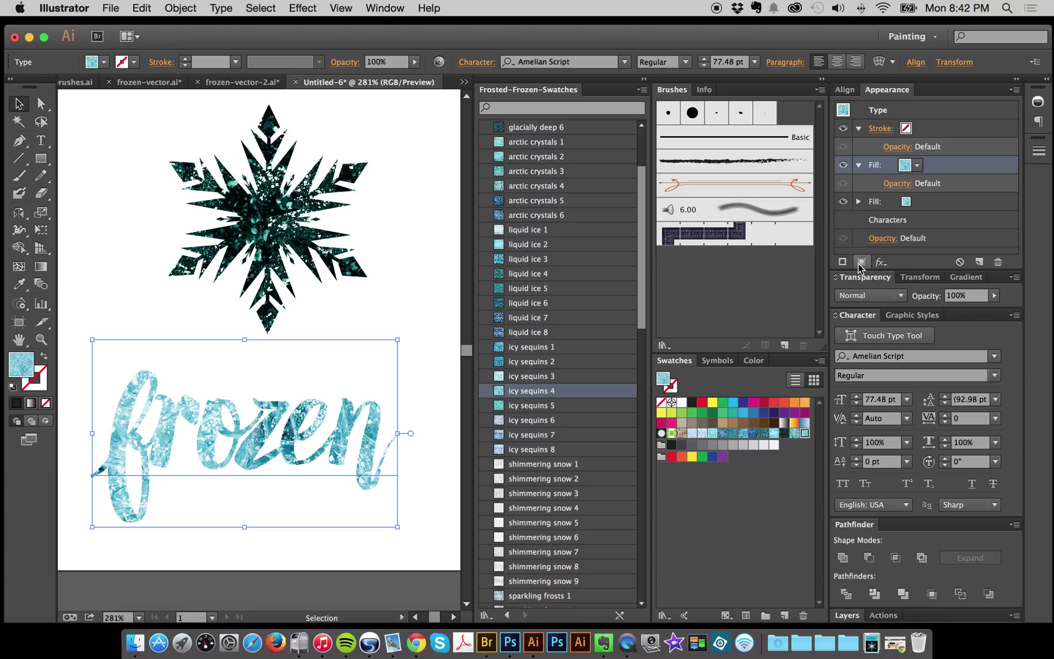
{"action": "left_click", "coordinate": [902, 164]}
{"action": "left_click", "coordinate": [658, 295]}
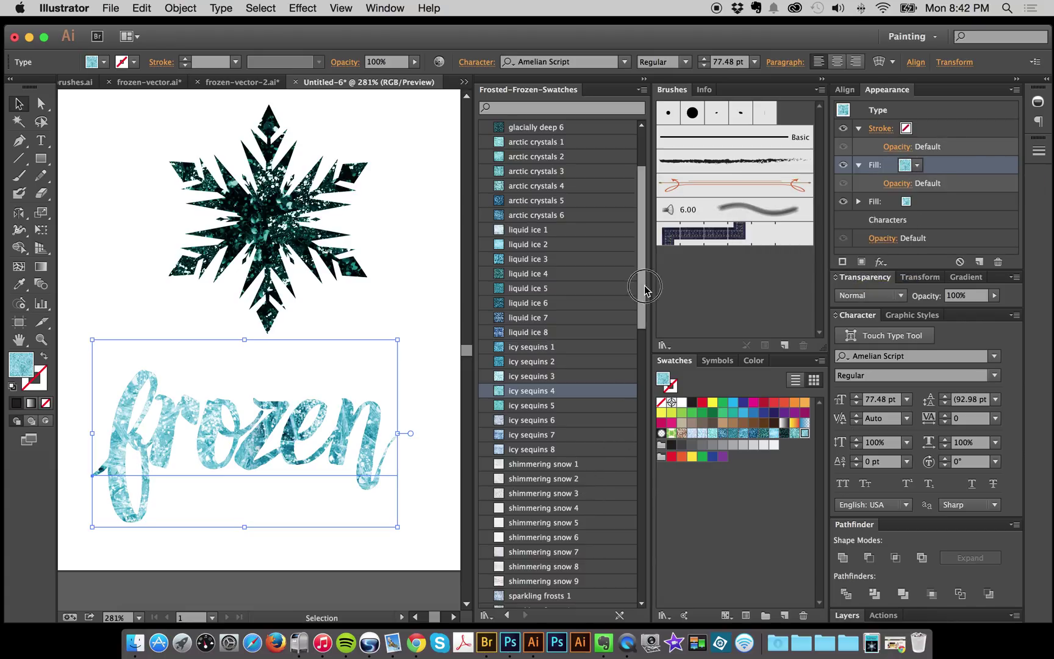
{"action": "left_click", "coordinate": [423, 334]}
{"action": "left_click", "coordinate": [366, 439]}
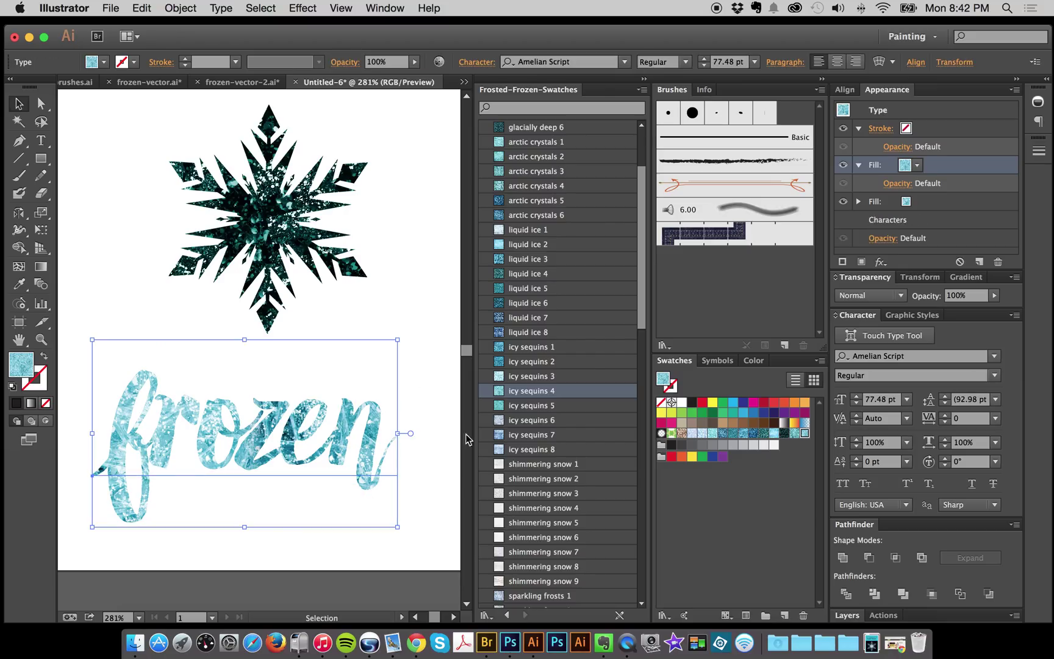
{"action": "scroll", "coordinate": [595, 364], "scroll_direction": "down", "scroll_amount": 10}
{"action": "left_click", "coordinate": [526, 353]}
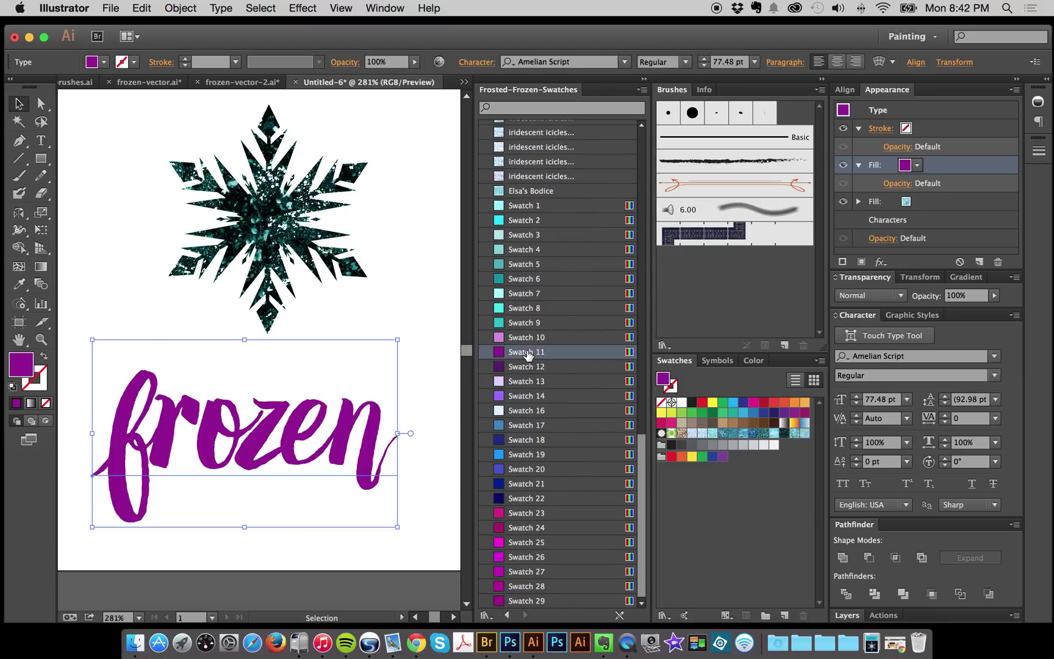
{"action": "left_click", "coordinate": [880, 295]}
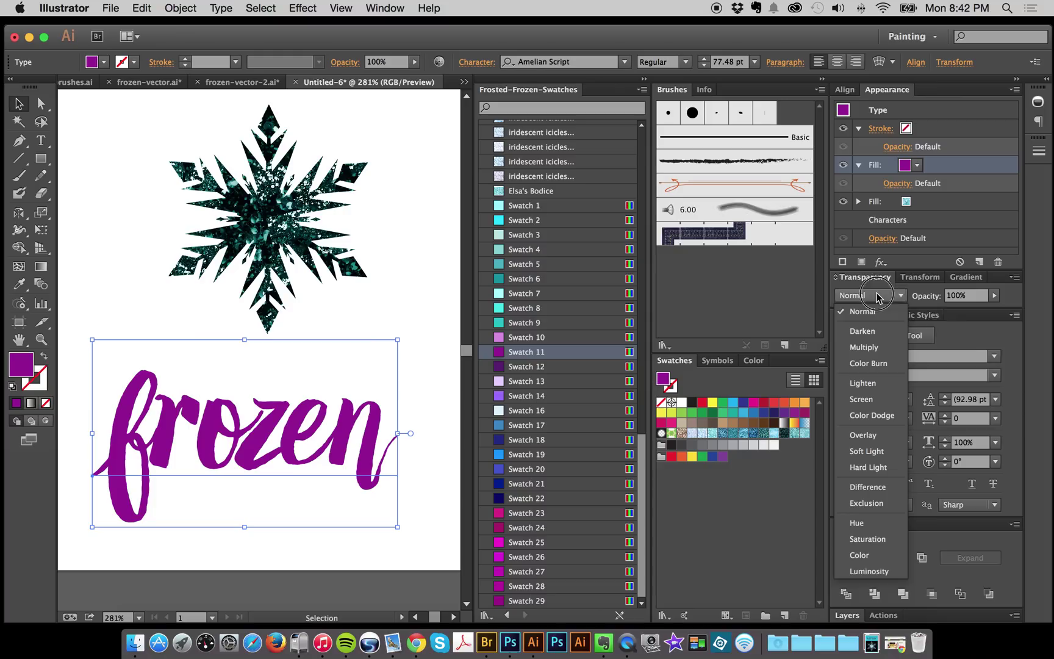
{"action": "left_click", "coordinate": [857, 523]}
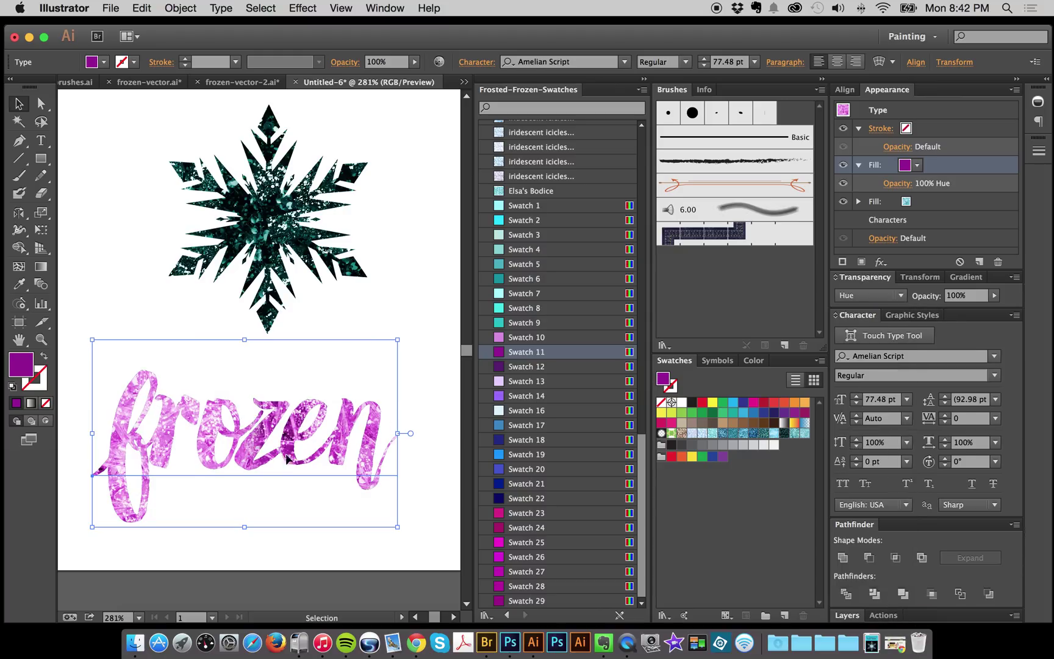
- Retype the lettering from 'frozen' to a short first name and deselect it
{"action": "left_click", "coordinate": [420, 292]}
{"action": "double_click", "coordinate": [279, 415]}
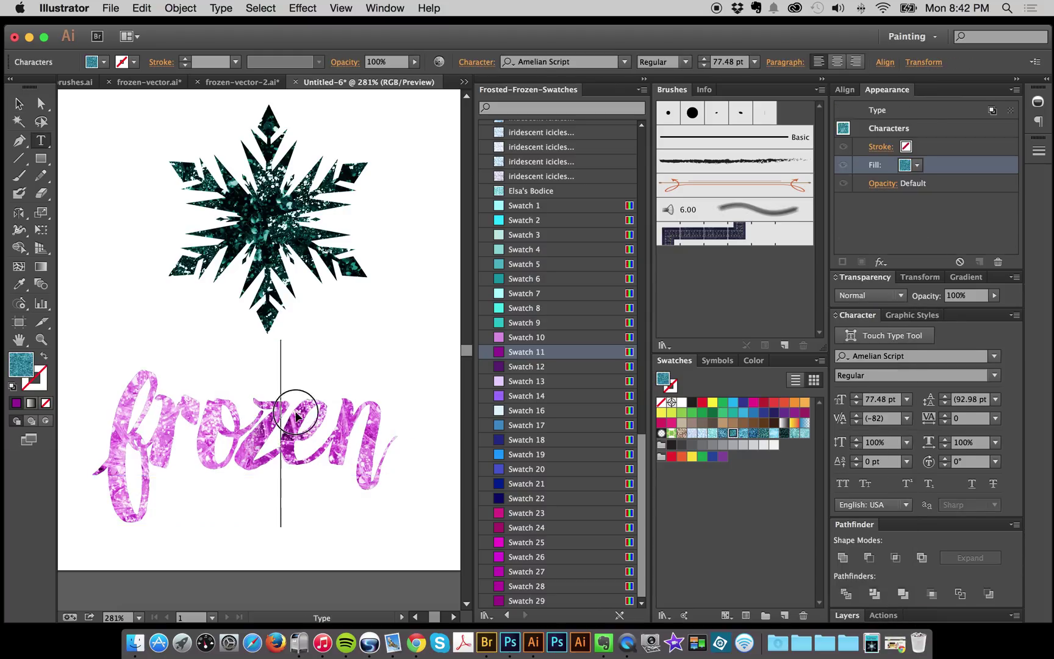
{"action": "key", "text": "ctrl+a"}
{"action": "type", "text": "jess"}
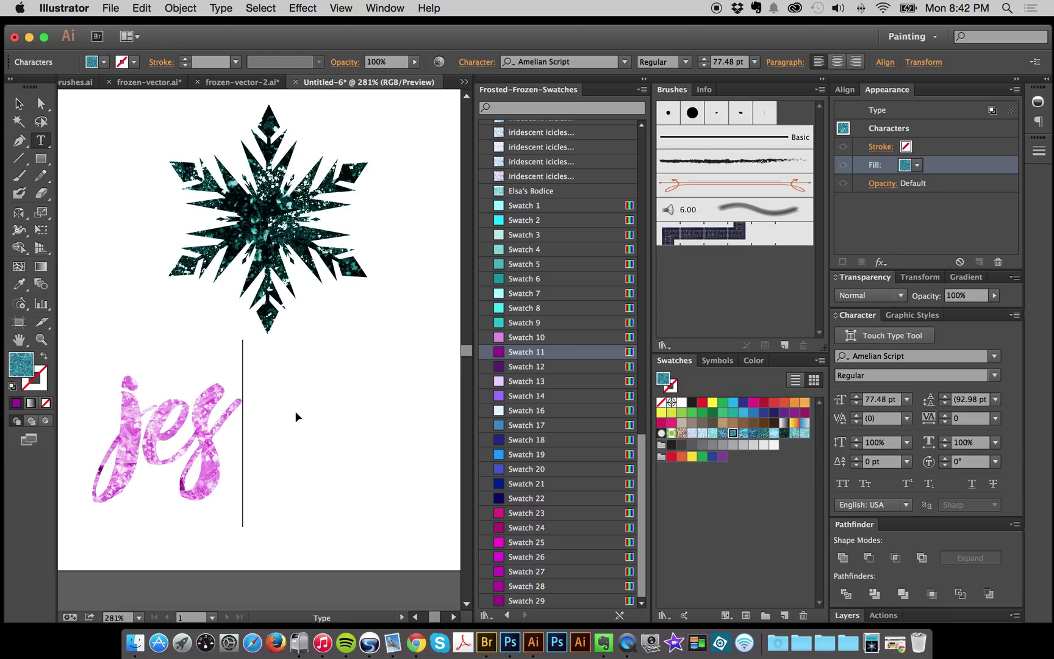
{"action": "left_click", "coordinate": [18, 104]}
{"action": "left_click", "coordinate": [90, 117]}
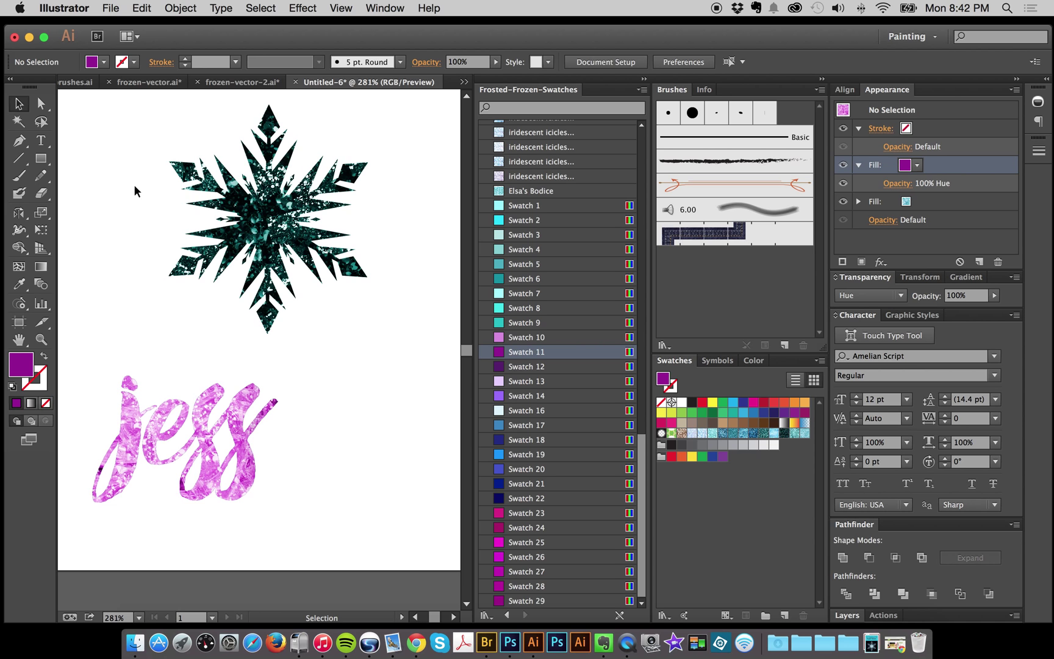
- Select the snowflake and try the glacially deep 5 and arctic crystals 4 swatch fills
{"action": "scroll", "coordinate": [285, 322], "scroll_direction": "up", "scroll_amount": 1}
{"action": "left_click", "coordinate": [305, 298]}
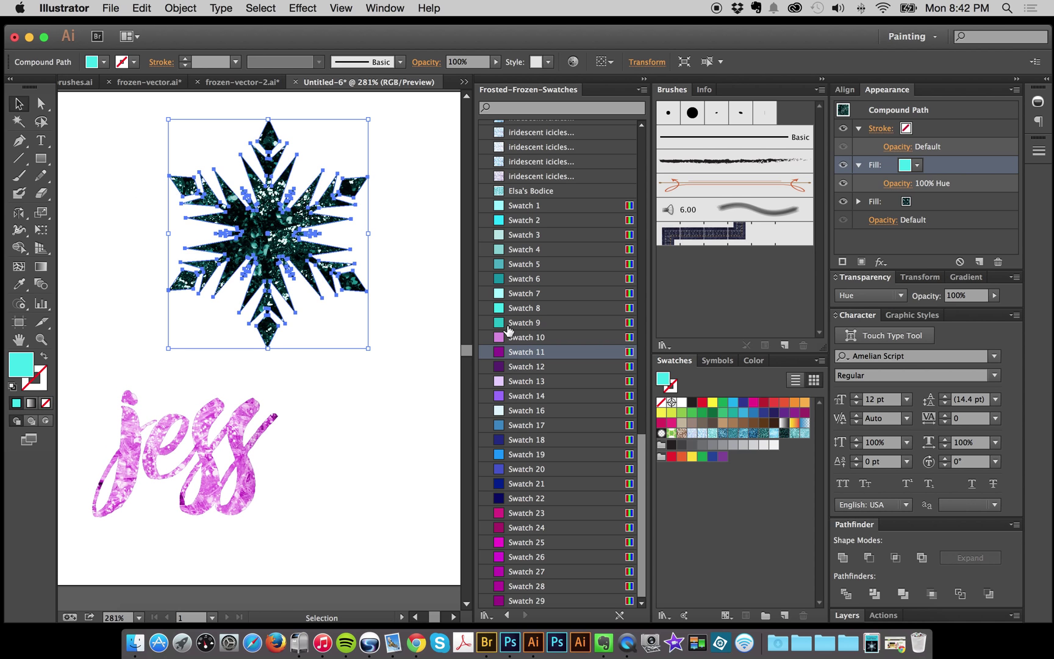
{"action": "scroll", "coordinate": [564, 338], "scroll_direction": "up", "scroll_amount": 15}
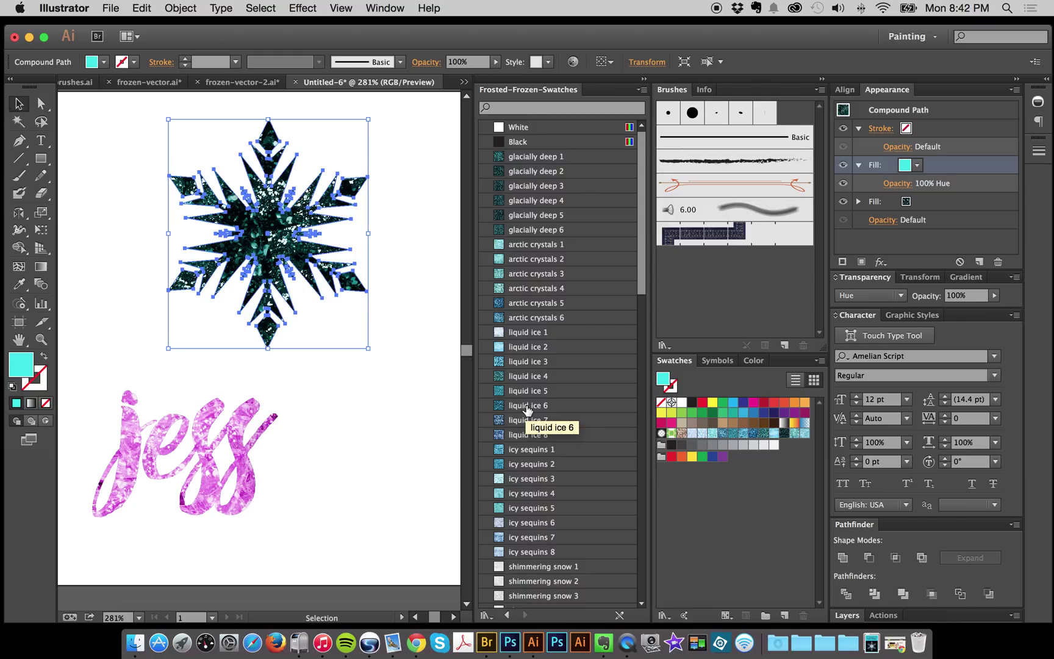
{"action": "scroll", "coordinate": [528, 410], "scroll_direction": "down", "scroll_amount": 1}
{"action": "left_click", "coordinate": [414, 367]}
{"action": "left_click_drag", "start_coordinate": [372, 250], "coordinate": [308, 299]}
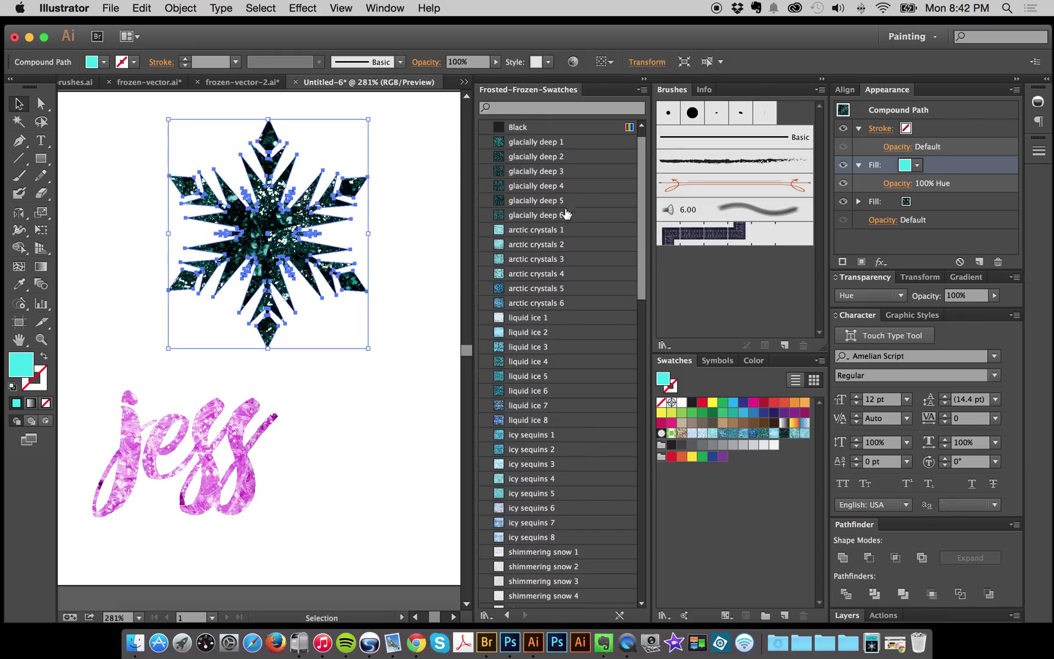
{"action": "left_click", "coordinate": [564, 208]}
{"action": "left_click", "coordinate": [574, 273]}
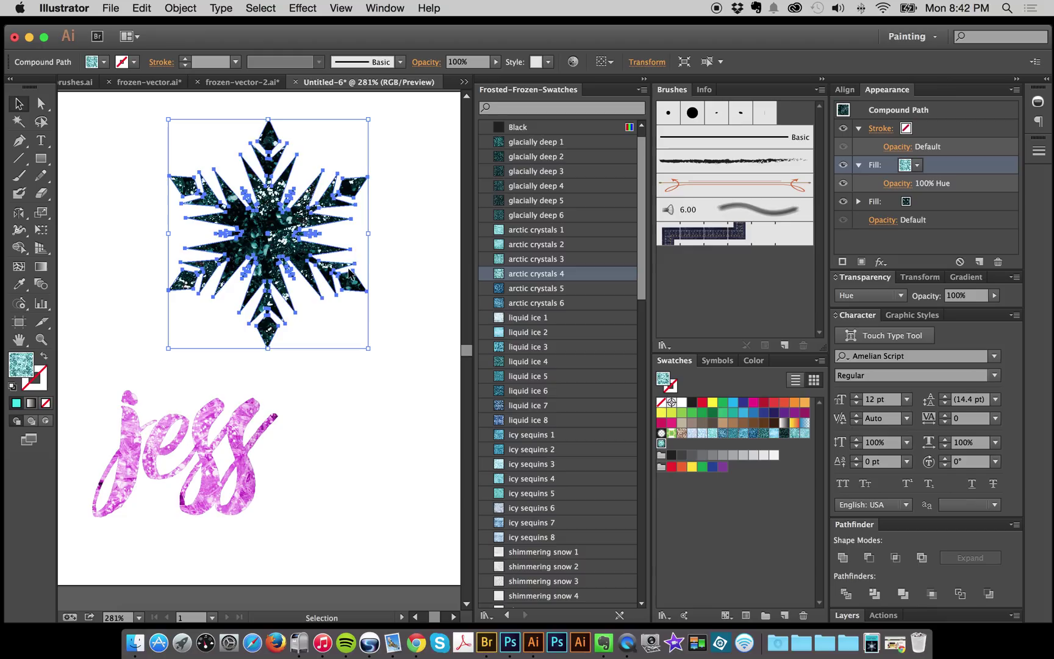
- Duplicate the snowflake's fill three times, delete one copy, then clear its appearance
{"action": "left_click", "coordinate": [437, 233]}
{"action": "left_click_drag", "start_coordinate": [404, 201], "coordinate": [311, 256]}
{"action": "left_click", "coordinate": [979, 263]}
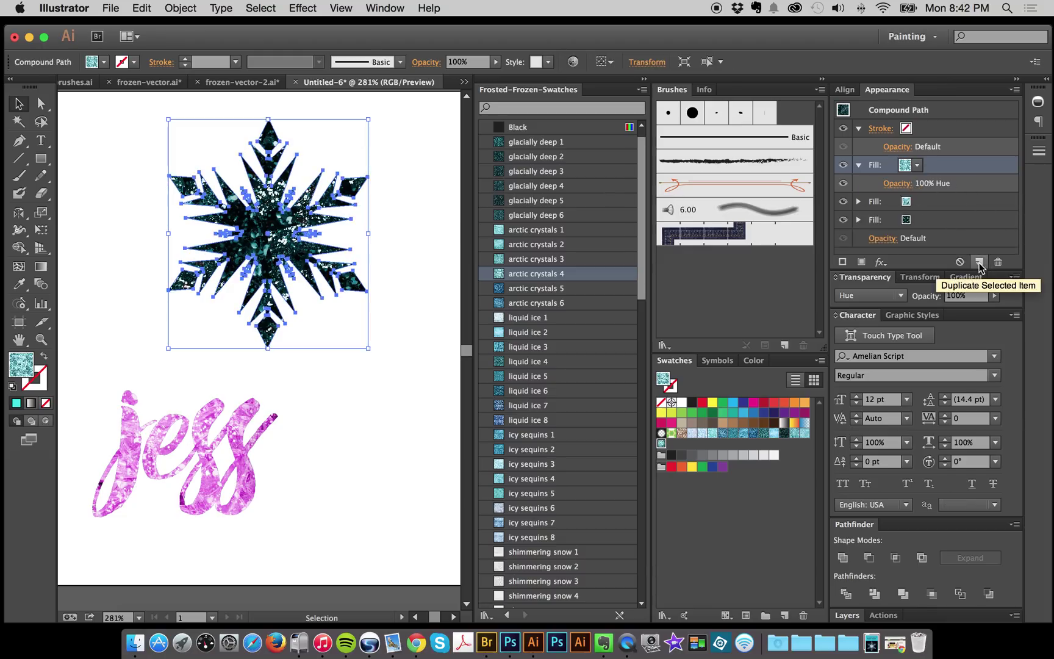
{"action": "left_click", "coordinate": [979, 262]}
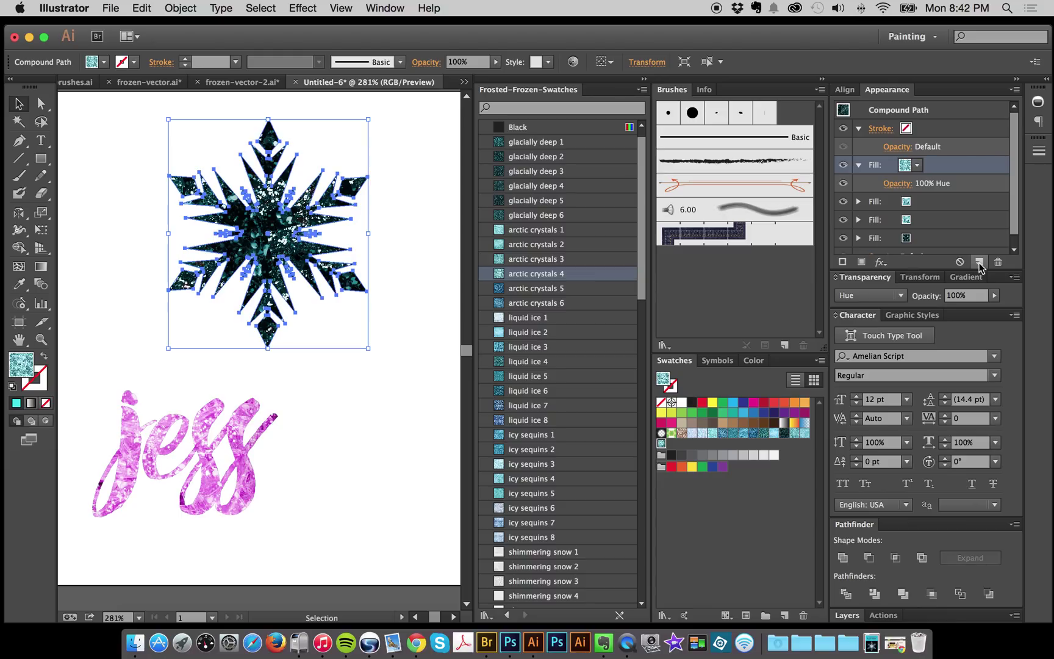
{"action": "left_click", "coordinate": [979, 262]}
{"action": "left_click", "coordinate": [997, 262]}
{"action": "left_click", "coordinate": [959, 261]}
- Fill the snowflake with black, then with the arctic crystals 6 pattern swatch
{"action": "left_click", "coordinate": [387, 245]}
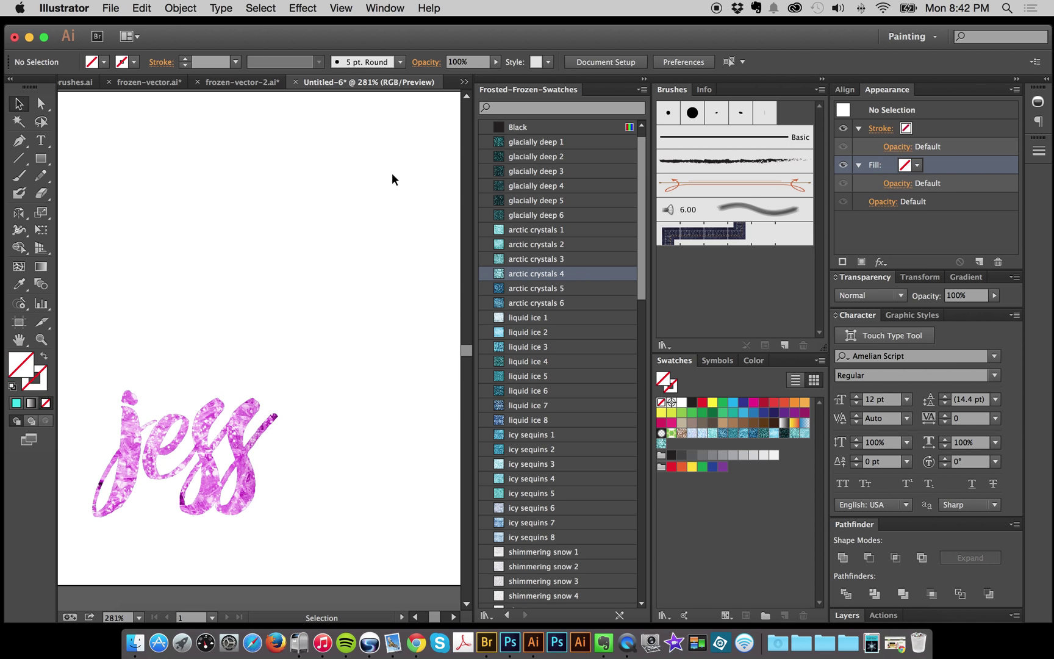
{"action": "left_click", "coordinate": [367, 177]}
{"action": "left_click", "coordinate": [691, 402]}
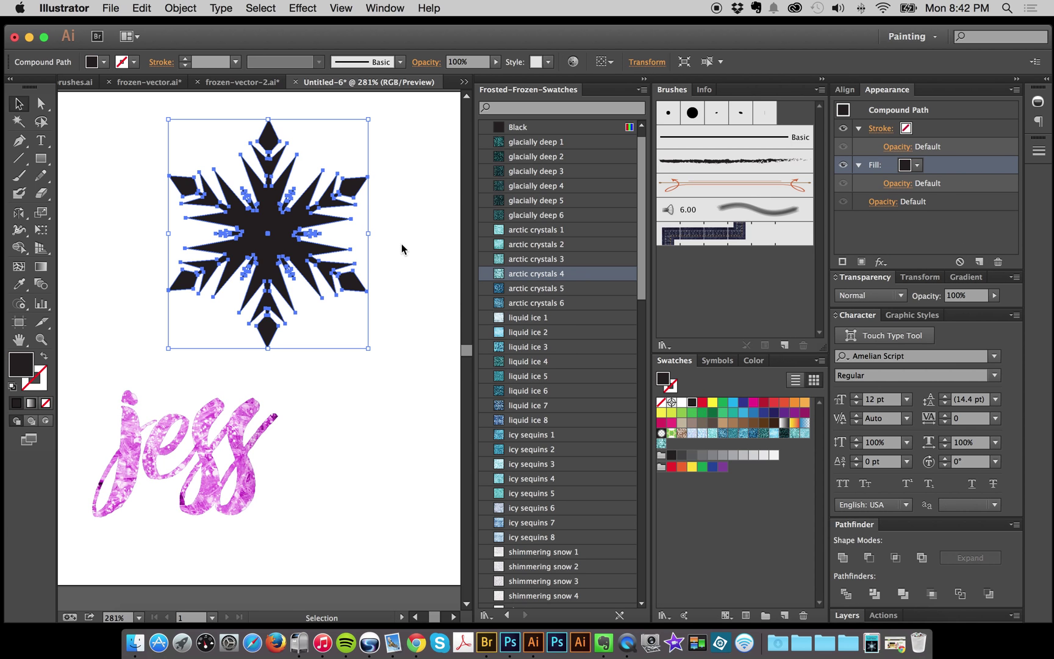
{"action": "left_click", "coordinate": [401, 244]}
{"action": "left_click_drag", "start_coordinate": [137, 205], "coordinate": [196, 268]}
{"action": "left_click", "coordinate": [558, 303]}
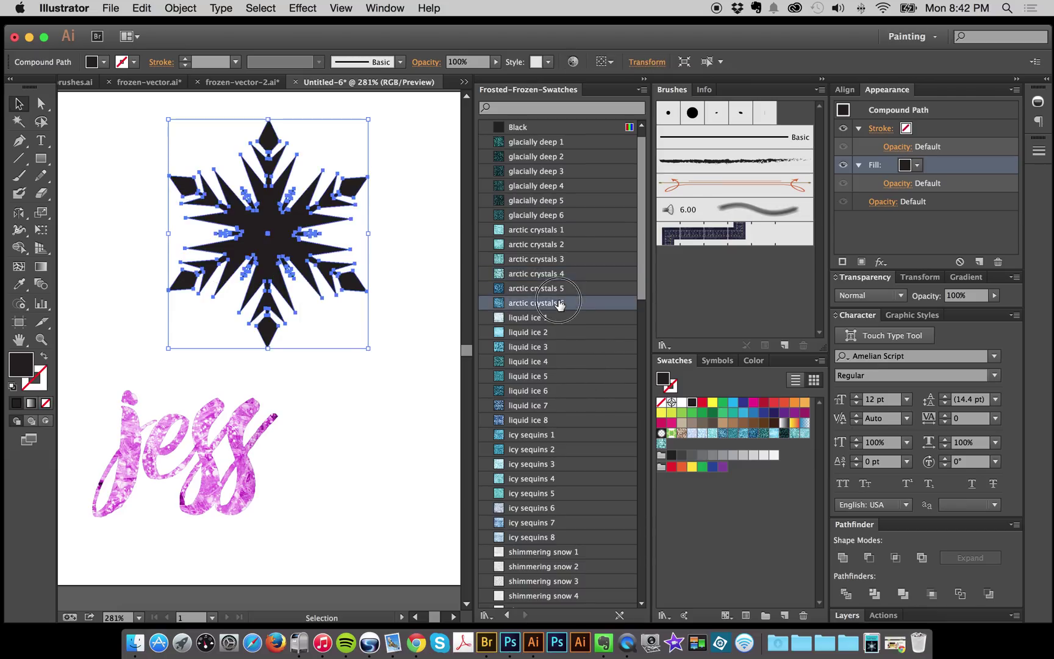
{"action": "left_click", "coordinate": [400, 277]}
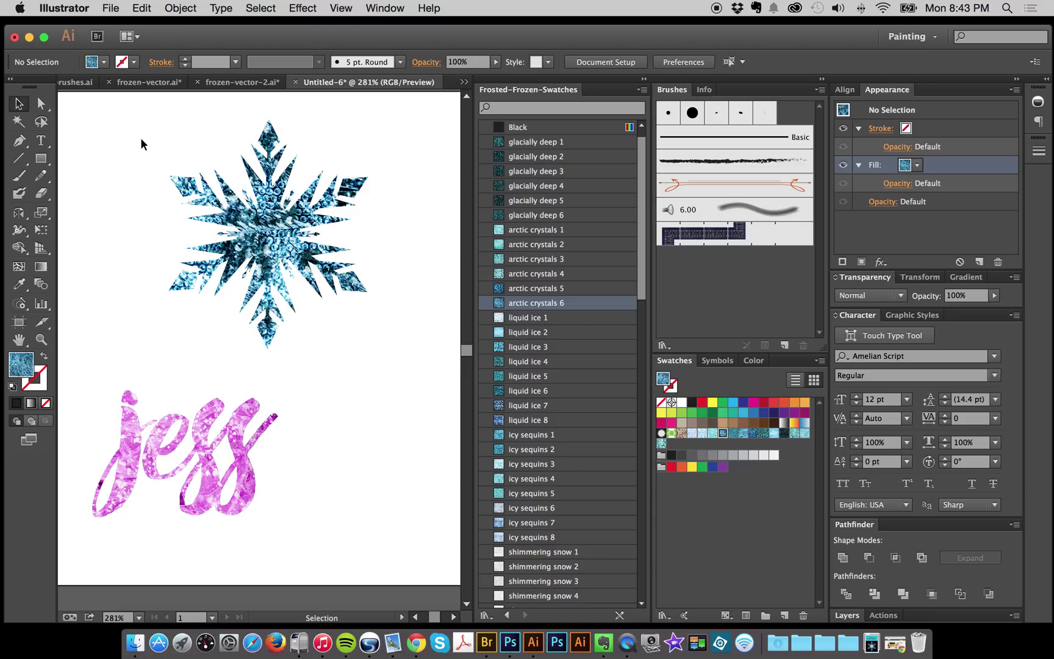
{"action": "left_click_drag", "start_coordinate": [141, 139], "coordinate": [306, 293]}
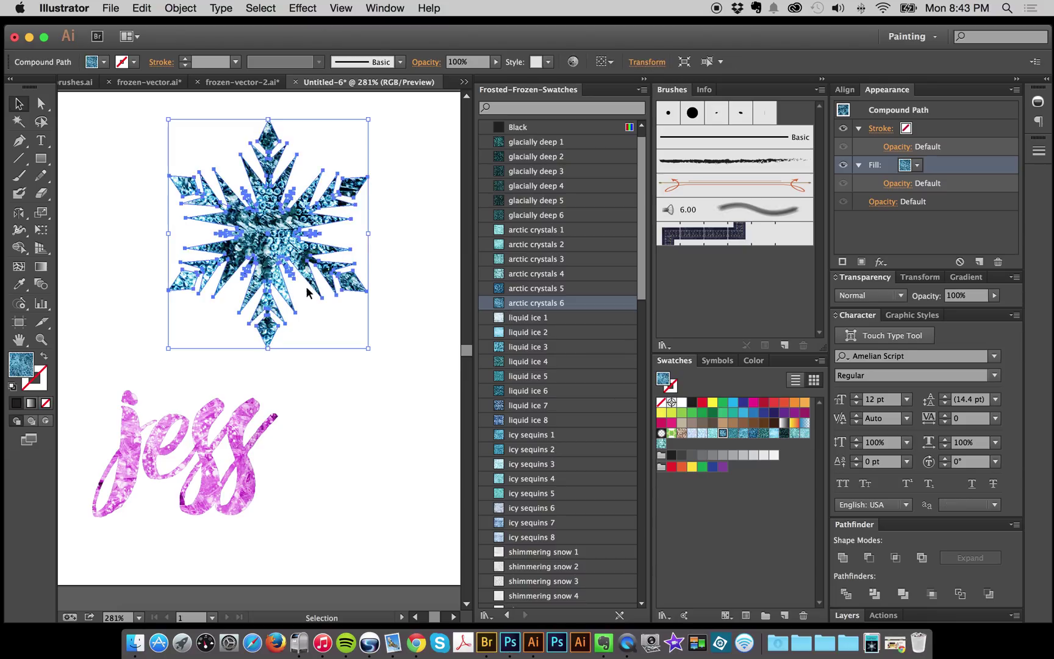
- Scale only the snowflake's pattern to 50% uniform, leaving Transform Objects unchecked
{"action": "left_click", "coordinate": [183, 9]}
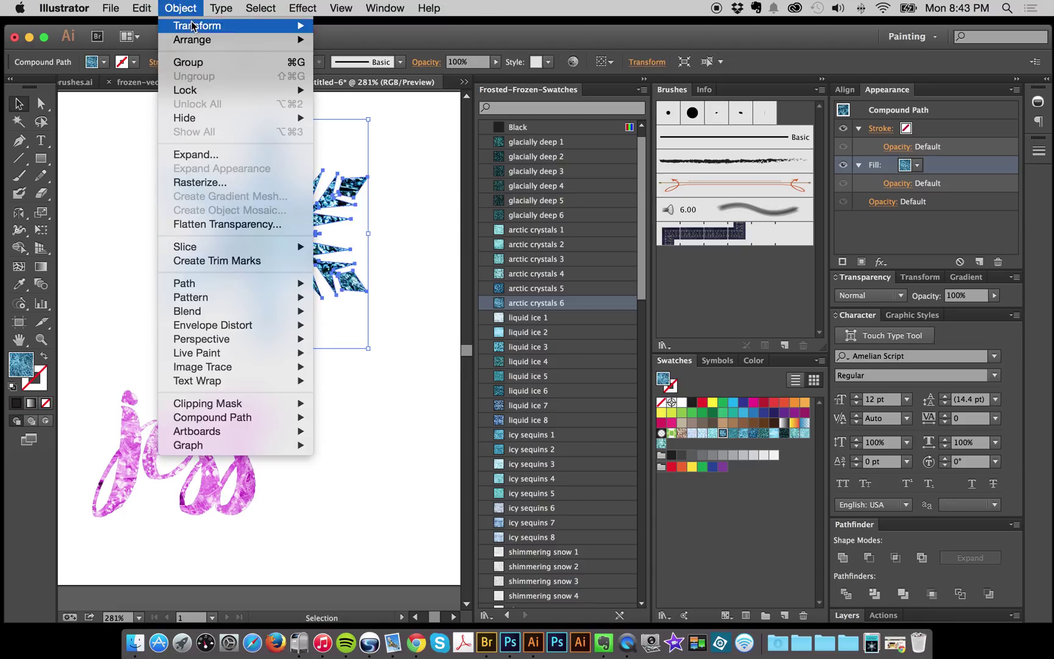
{"action": "mouse_move", "coordinate": [196, 26]}
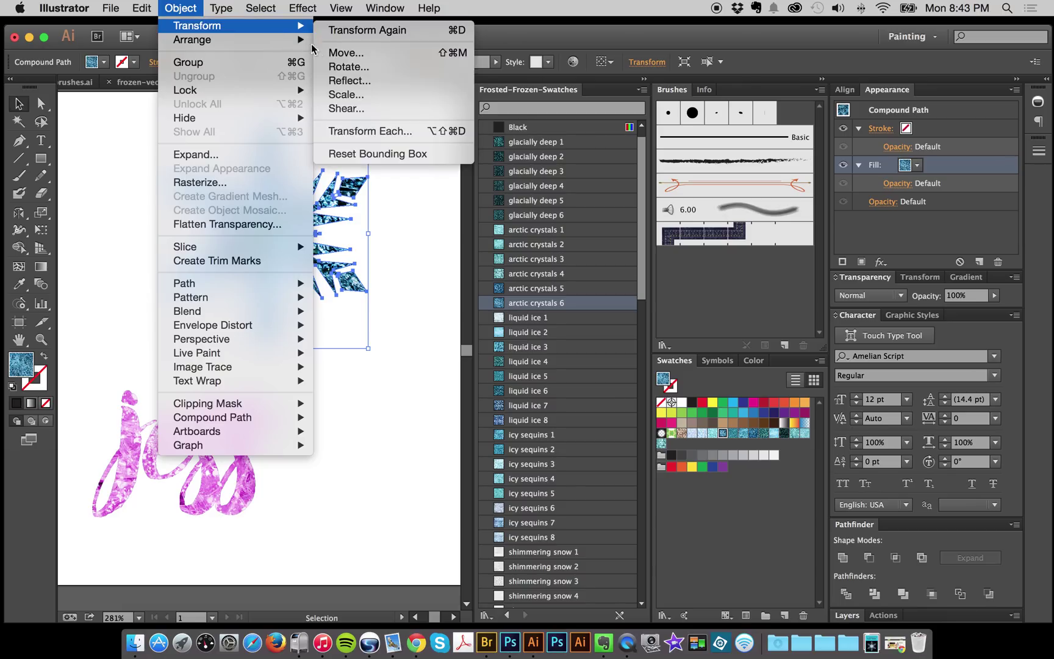
{"action": "left_click", "coordinate": [345, 94]}
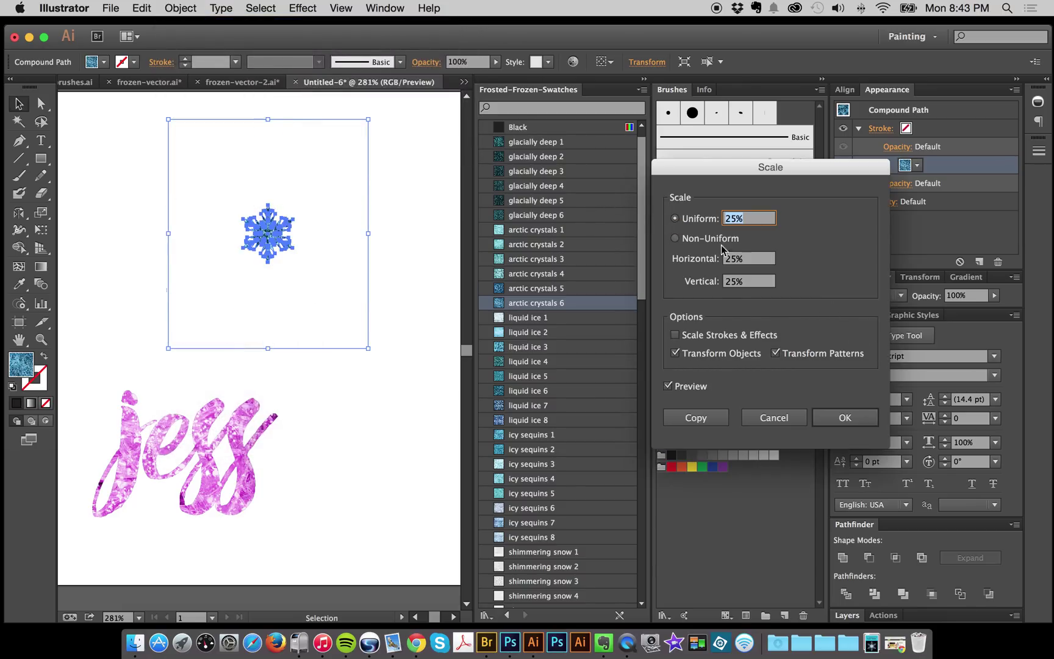
{"action": "left_click", "coordinate": [684, 354]}
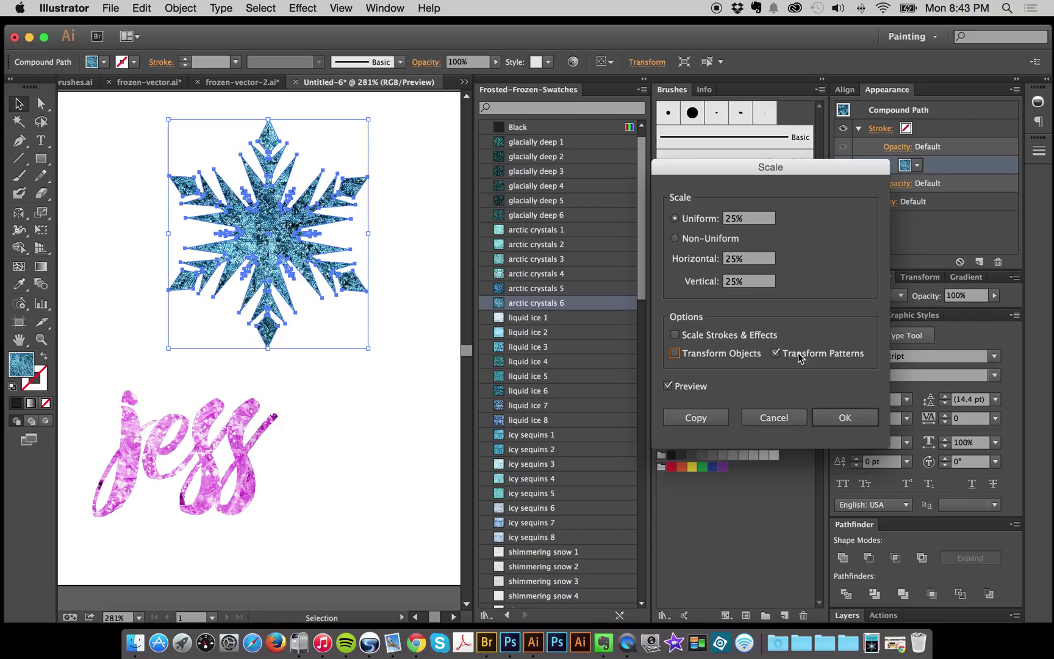
{"action": "left_click", "coordinate": [693, 217]}
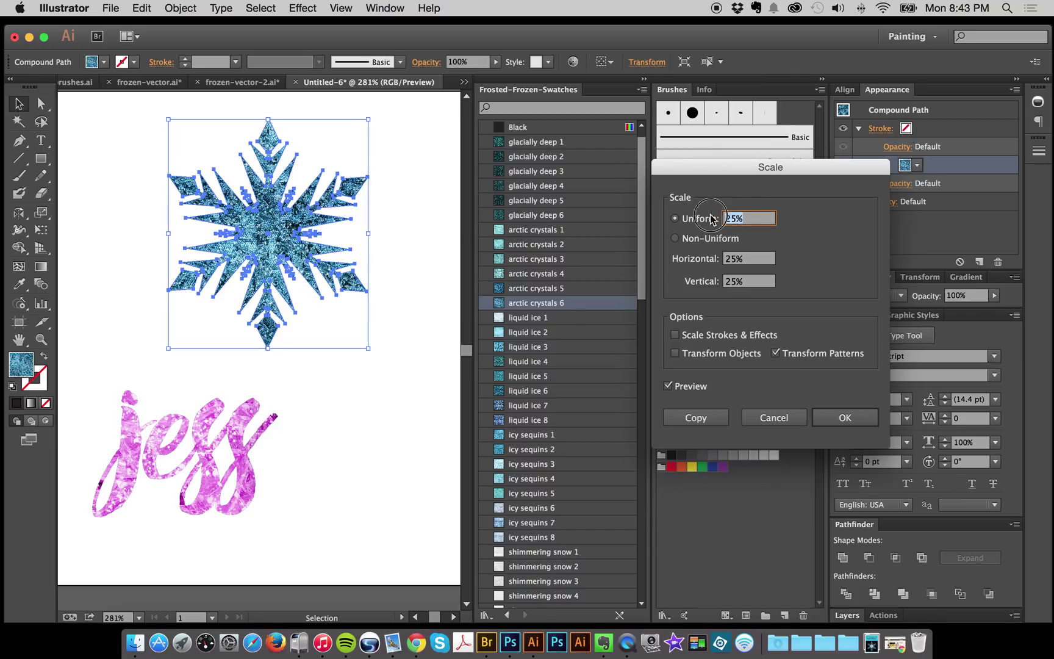
{"action": "type", "text": "50"}
{"action": "left_click", "coordinate": [751, 259]}
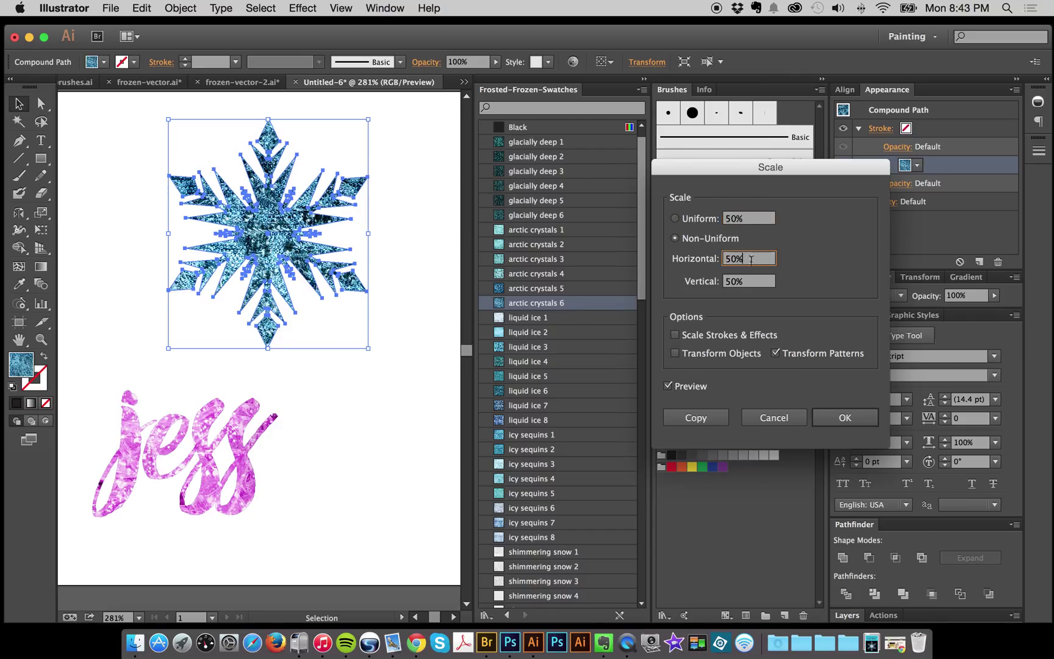
{"action": "left_click", "coordinate": [848, 423]}
{"action": "left_click", "coordinate": [419, 242]}
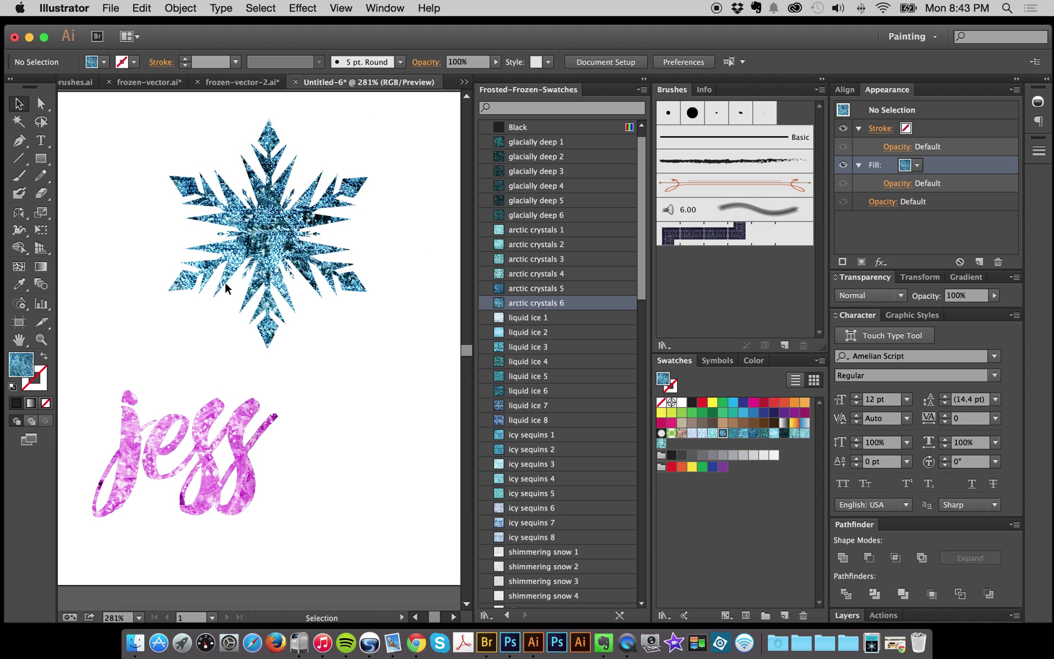
- Zoom in on the pattern-filled snowflake to 400% with the Zoom tool
{"action": "left_click", "coordinate": [40, 342]}
{"action": "left_click", "coordinate": [283, 210]}
{"action": "left_click", "coordinate": [282, 235]}
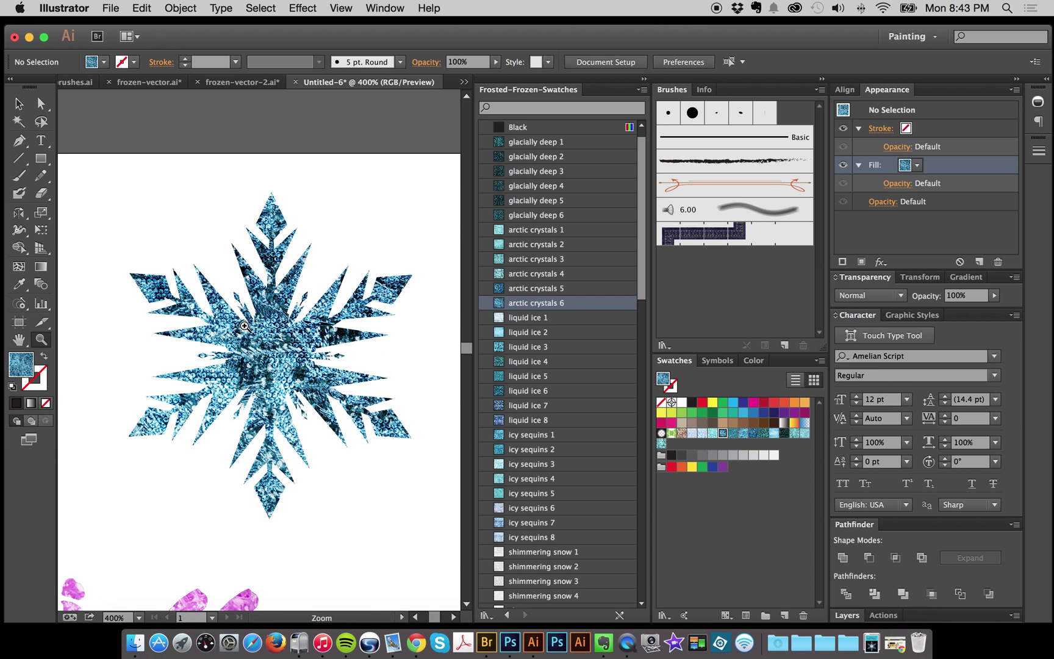
{"action": "scroll", "coordinate": [263, 326], "scroll_direction": "down", "scroll_amount": 1}
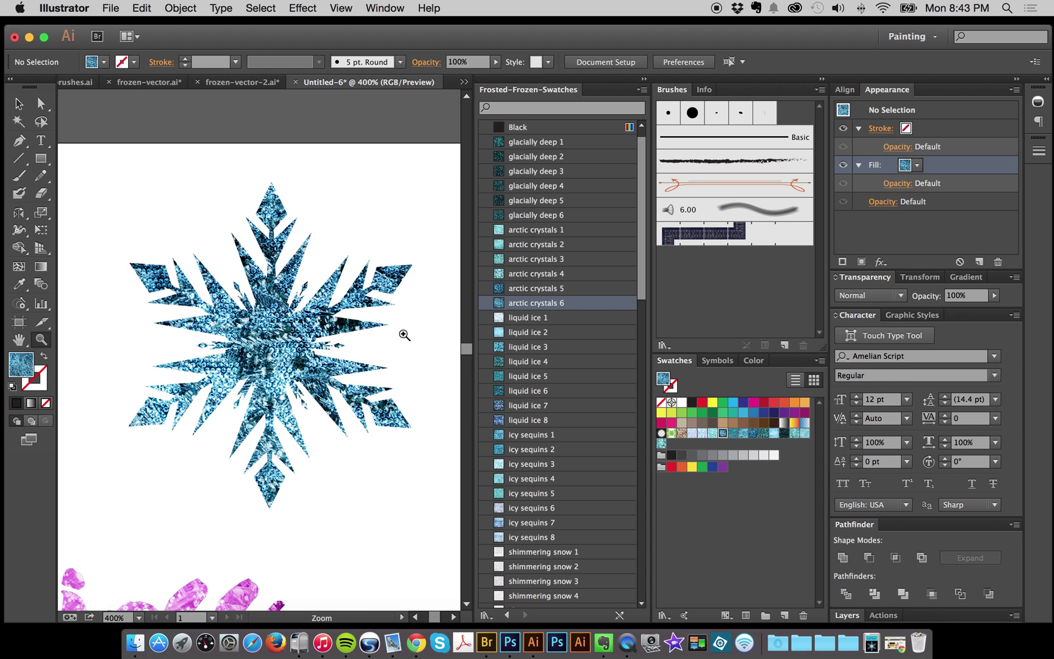